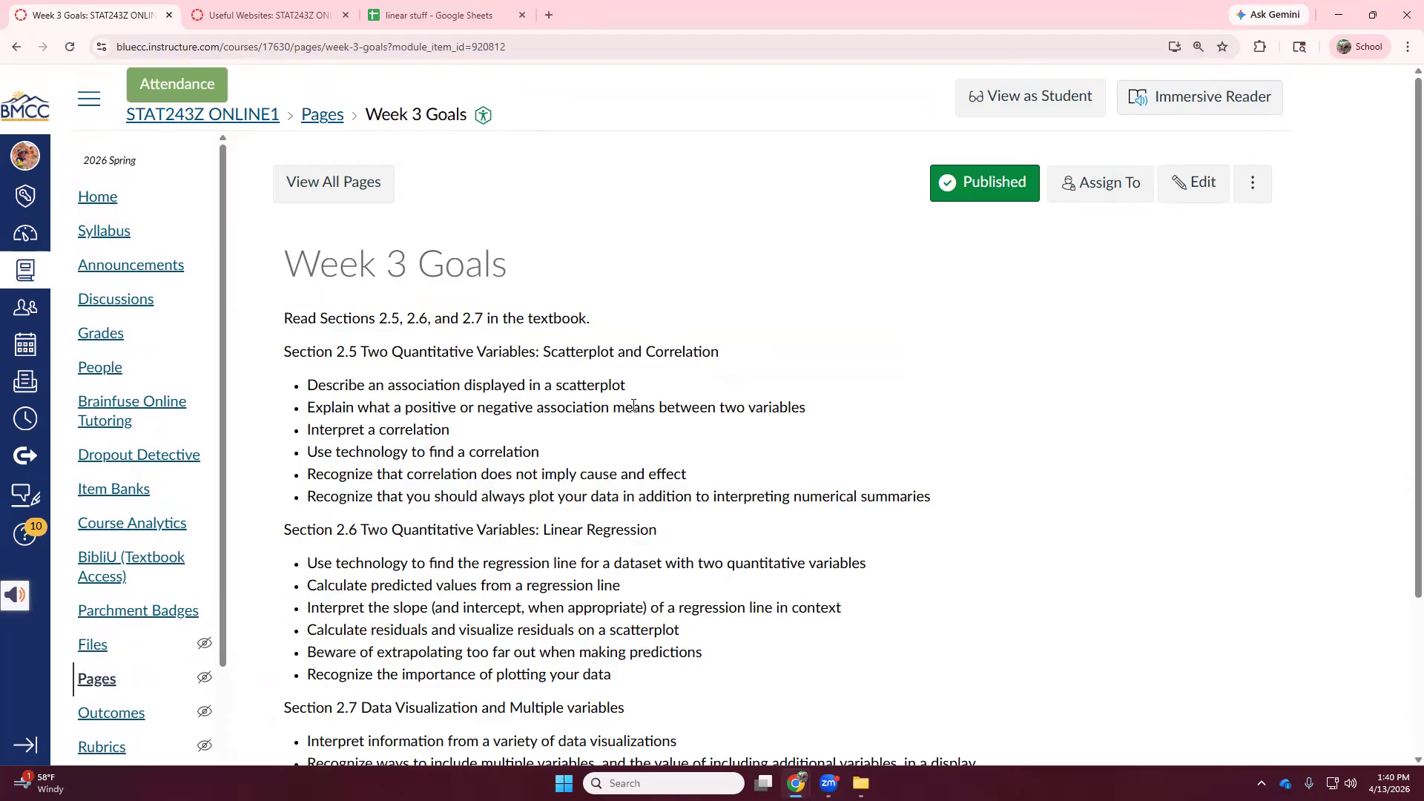
- Open StatKey from the course's Useful Websites page and go to its descriptive tool for Two Quantitative Variables
left_click(264, 14)
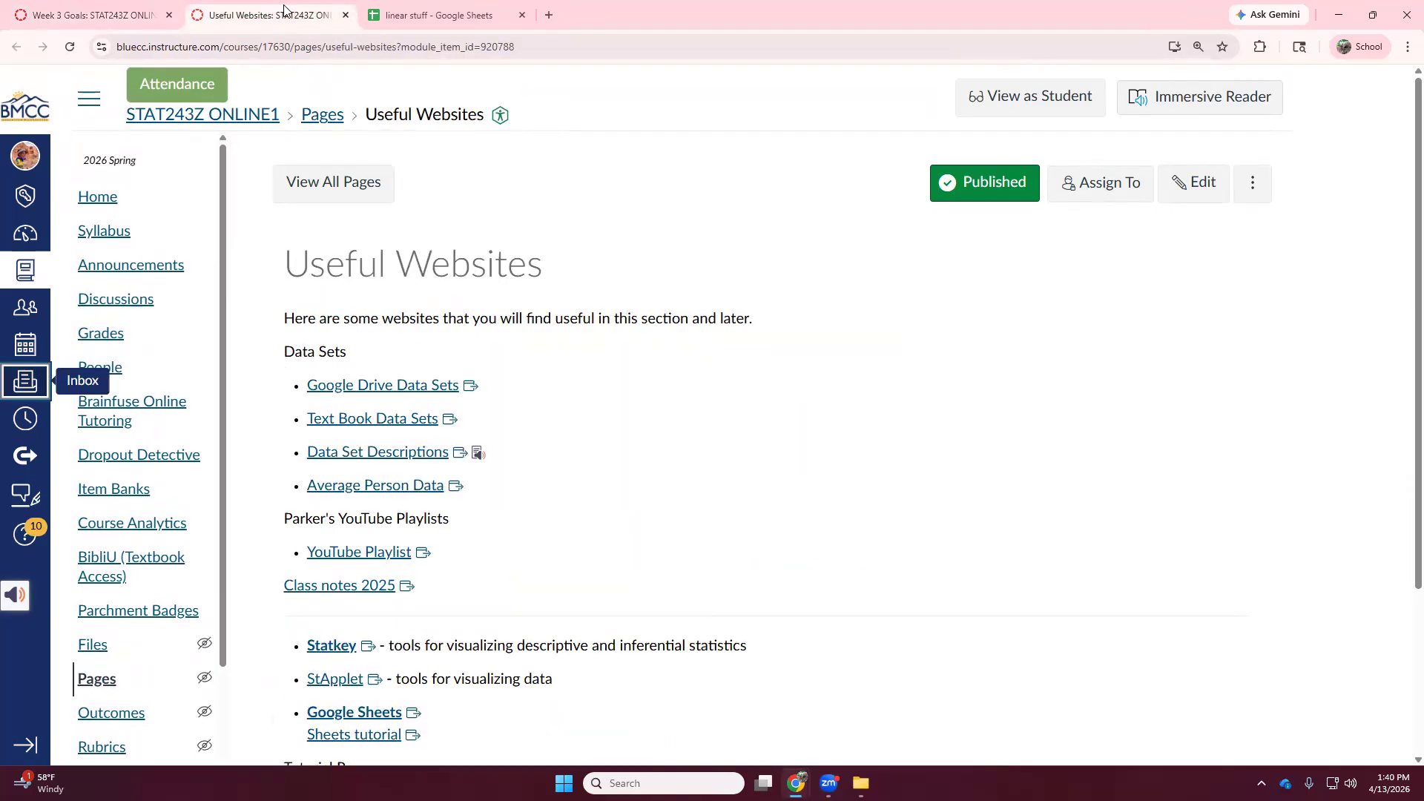
left_click(338, 647, "ctrl")
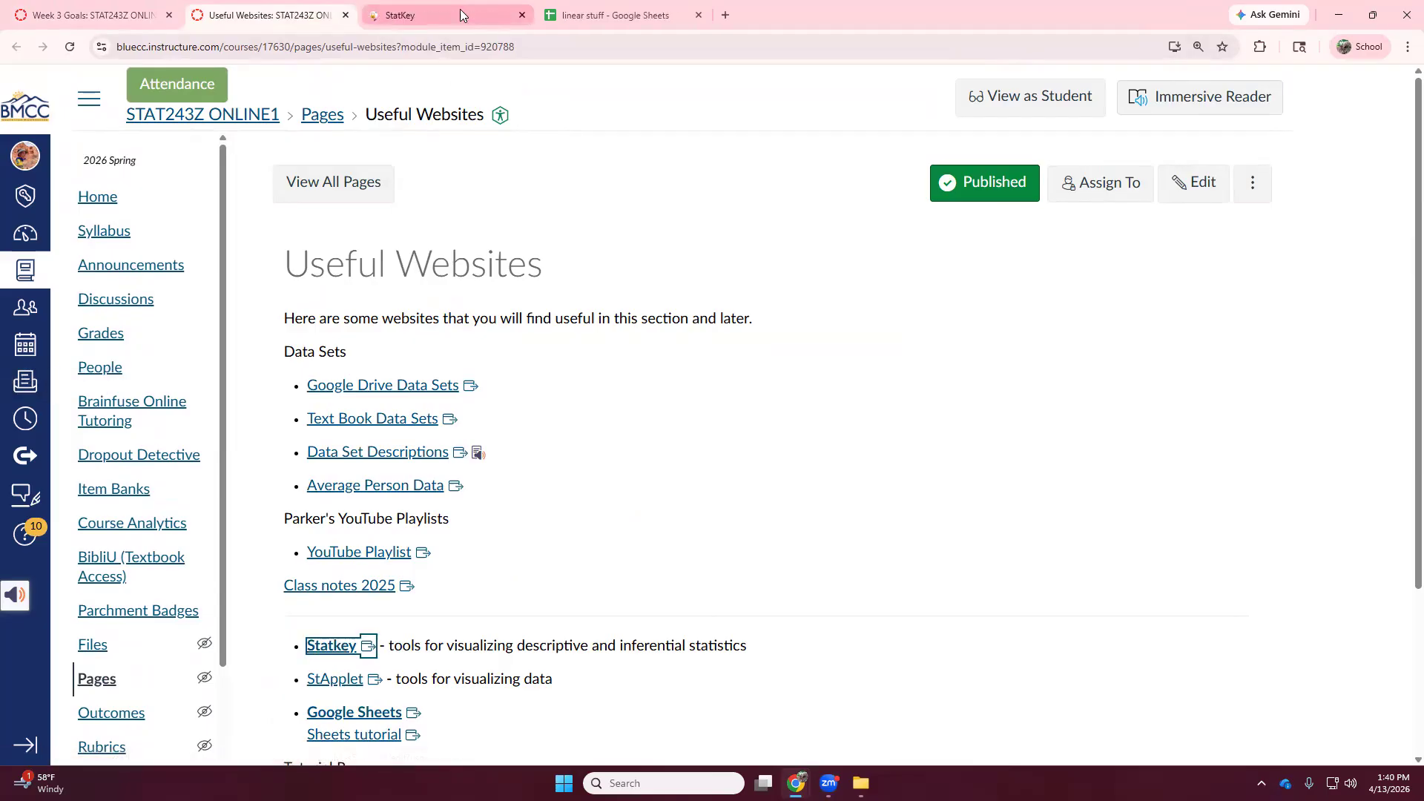
left_click(459, 15)
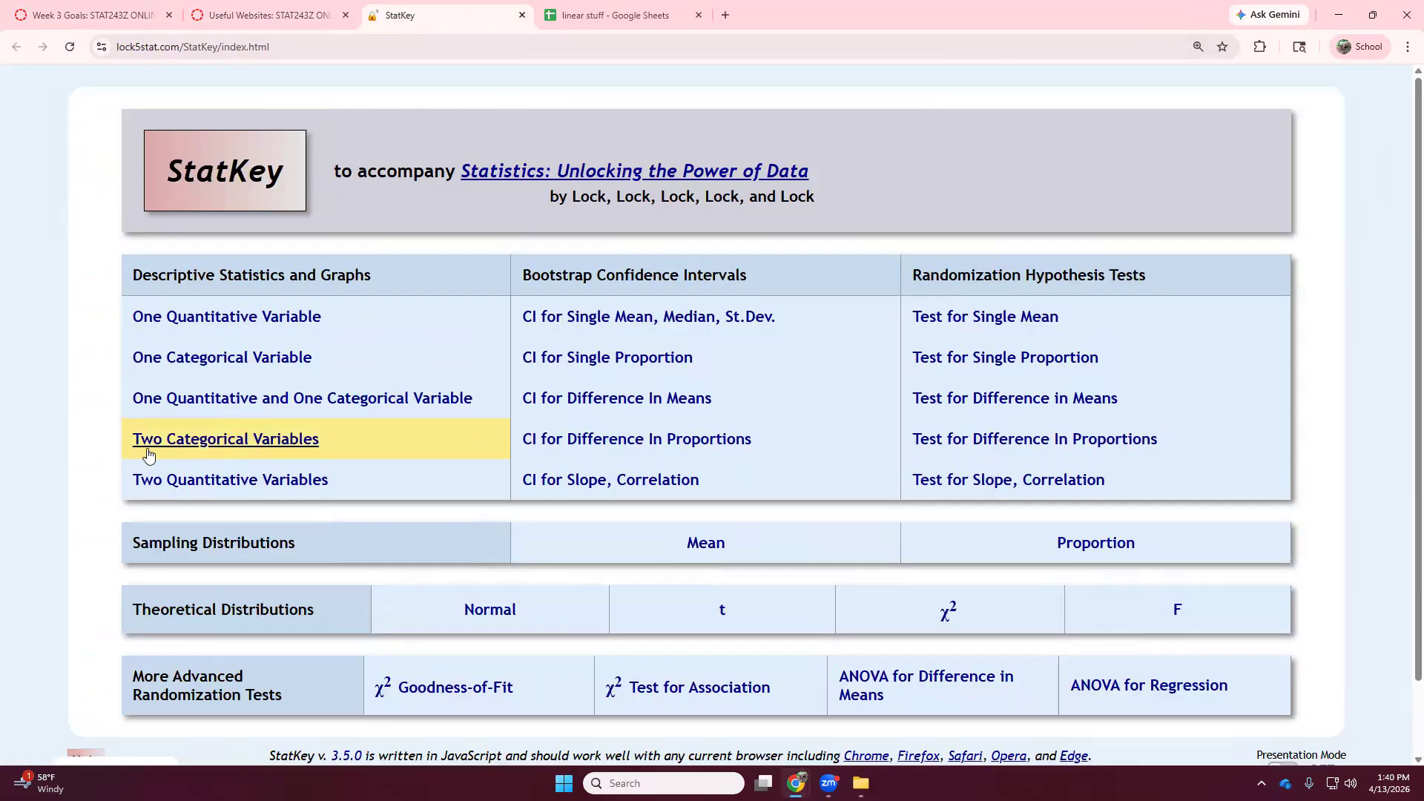
left_click(184, 489)
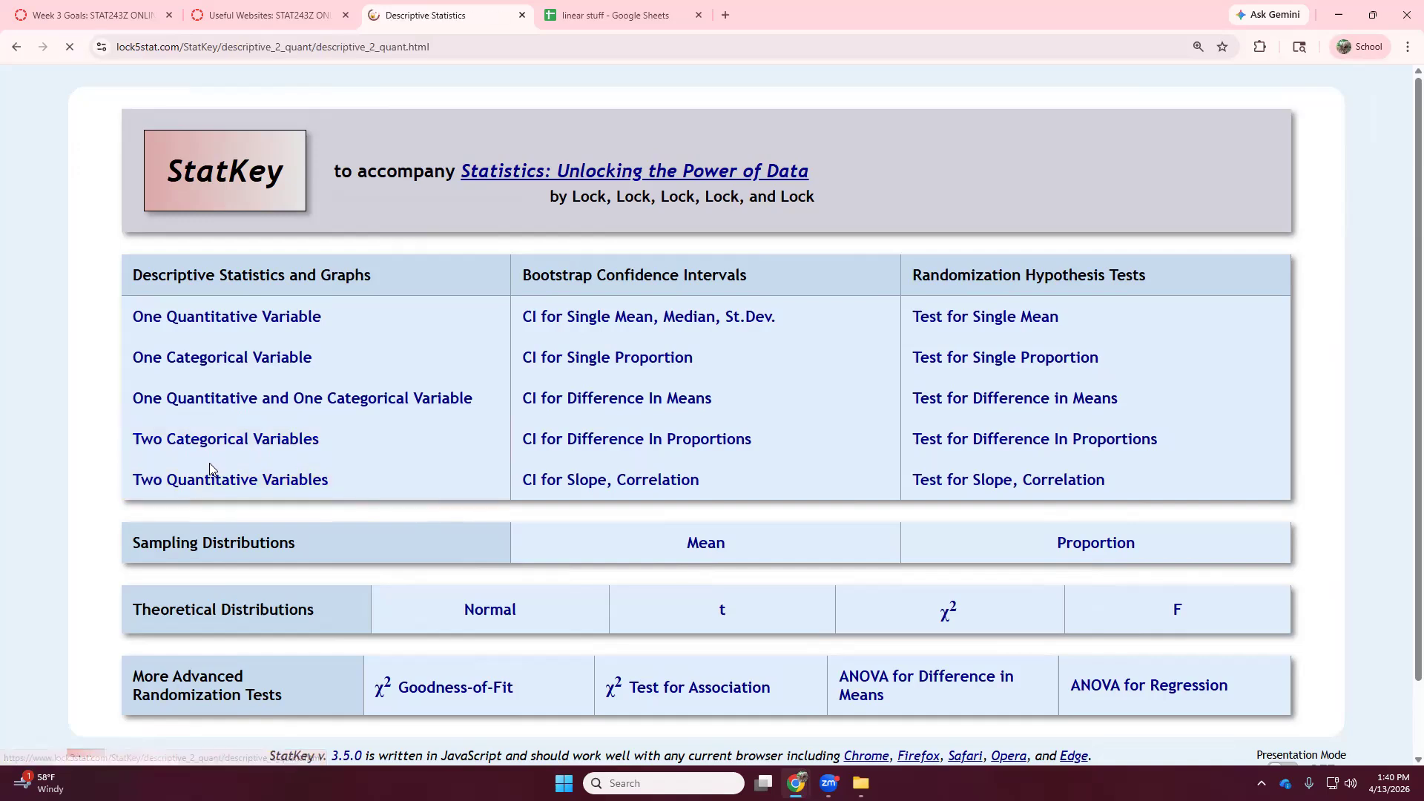
- Browse the available data sets and load Cricket Chirps (Temperature vs Chirps)
left_click(296, 187)
scroll(288, 415, "down", 13)
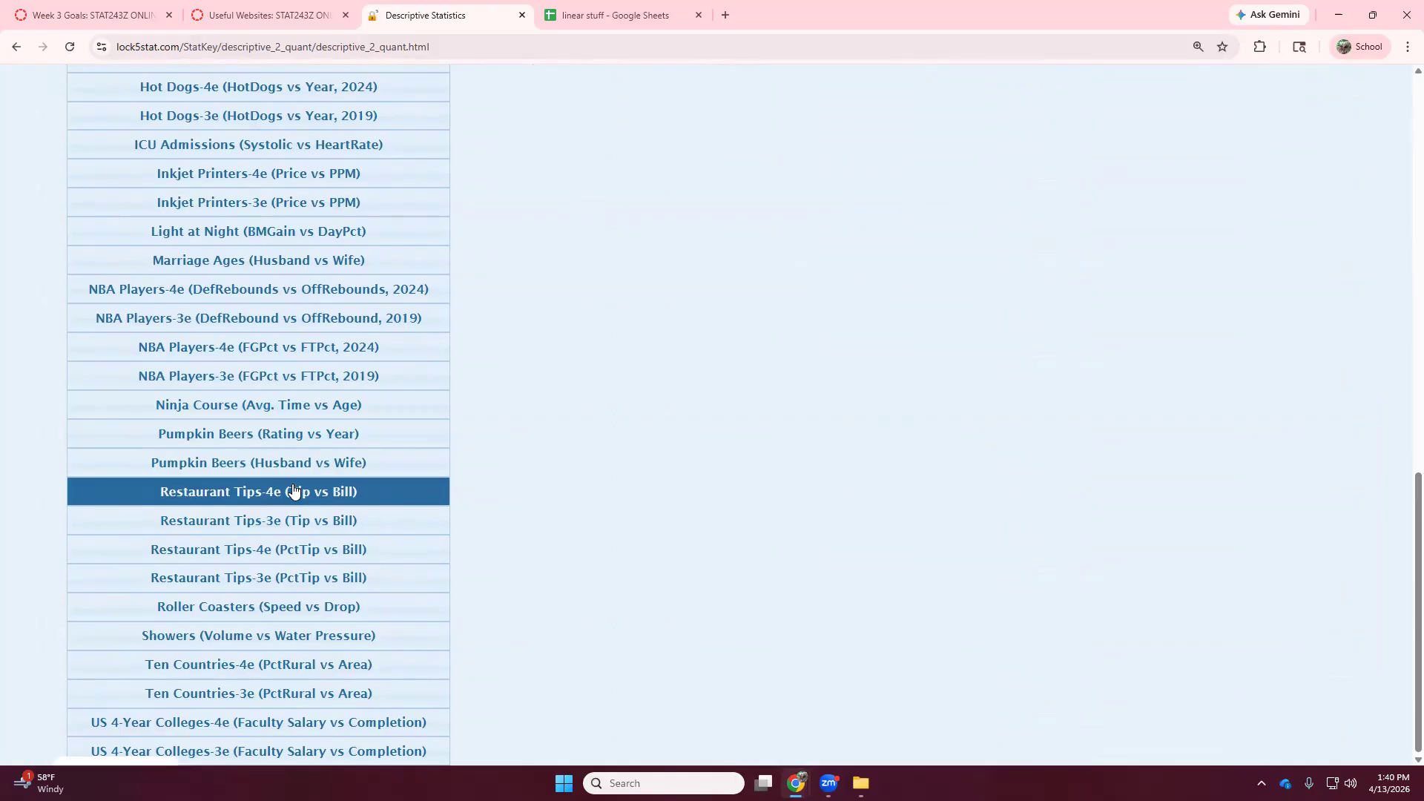
scroll(293, 493, "up", 10)
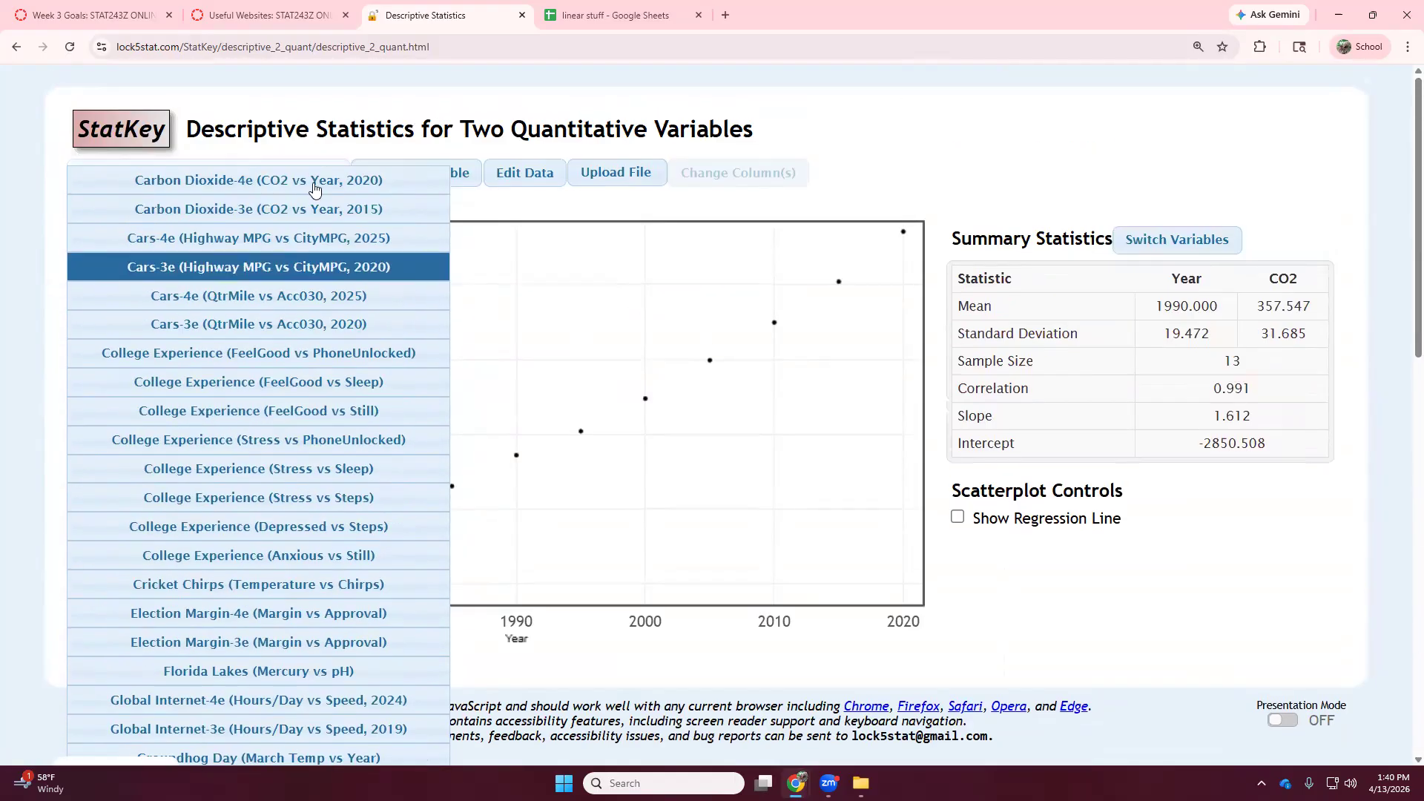
left_click(866, 125)
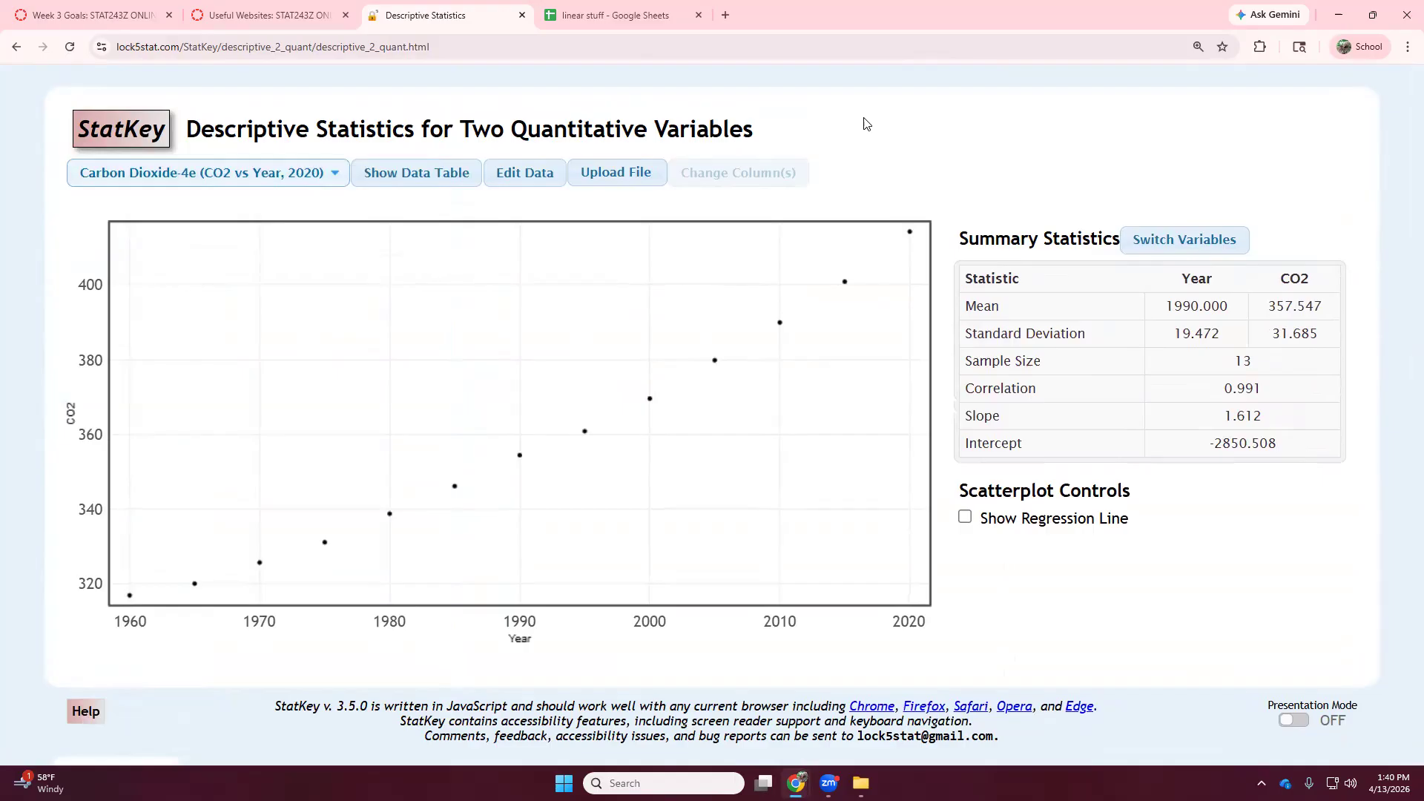
left_click(165, 181)
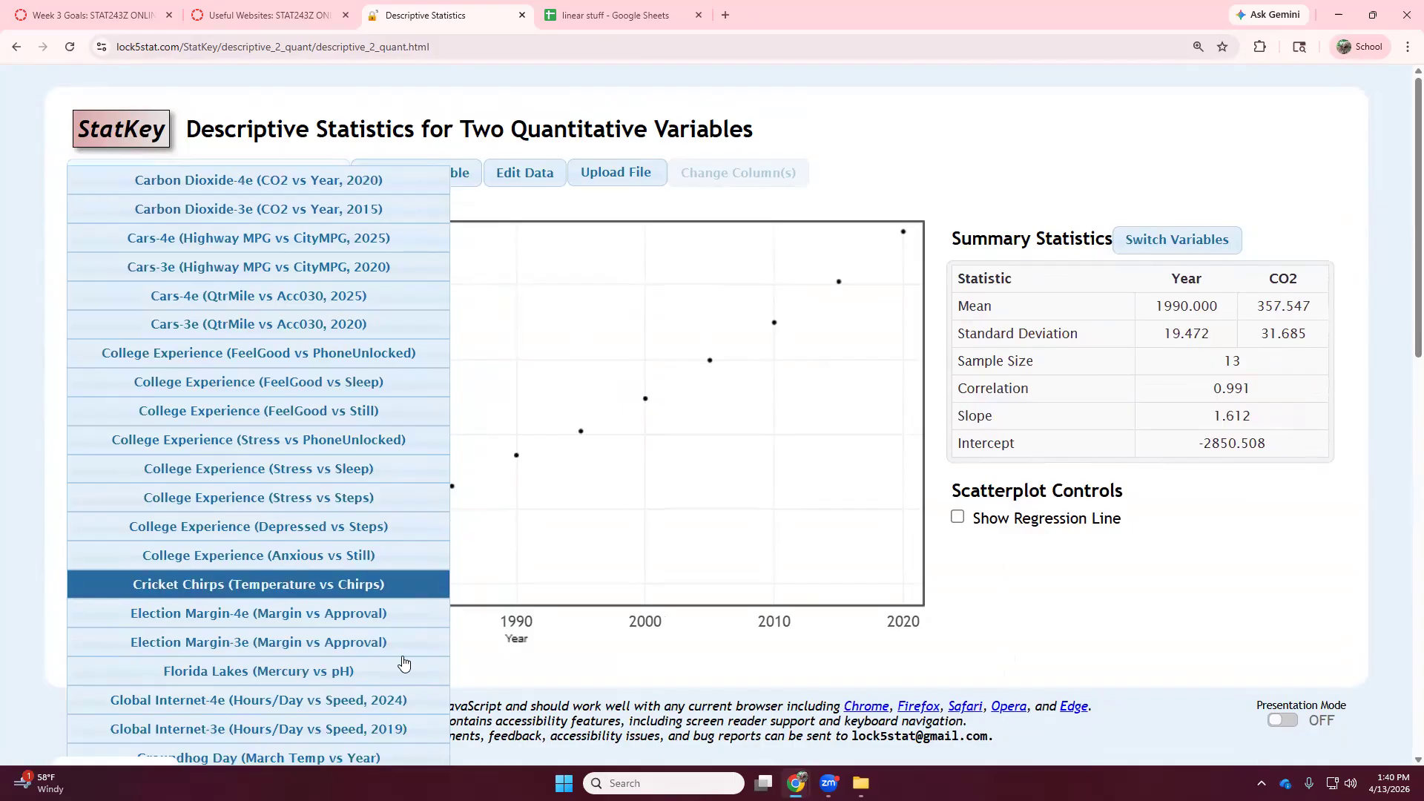
left_click(385, 594)
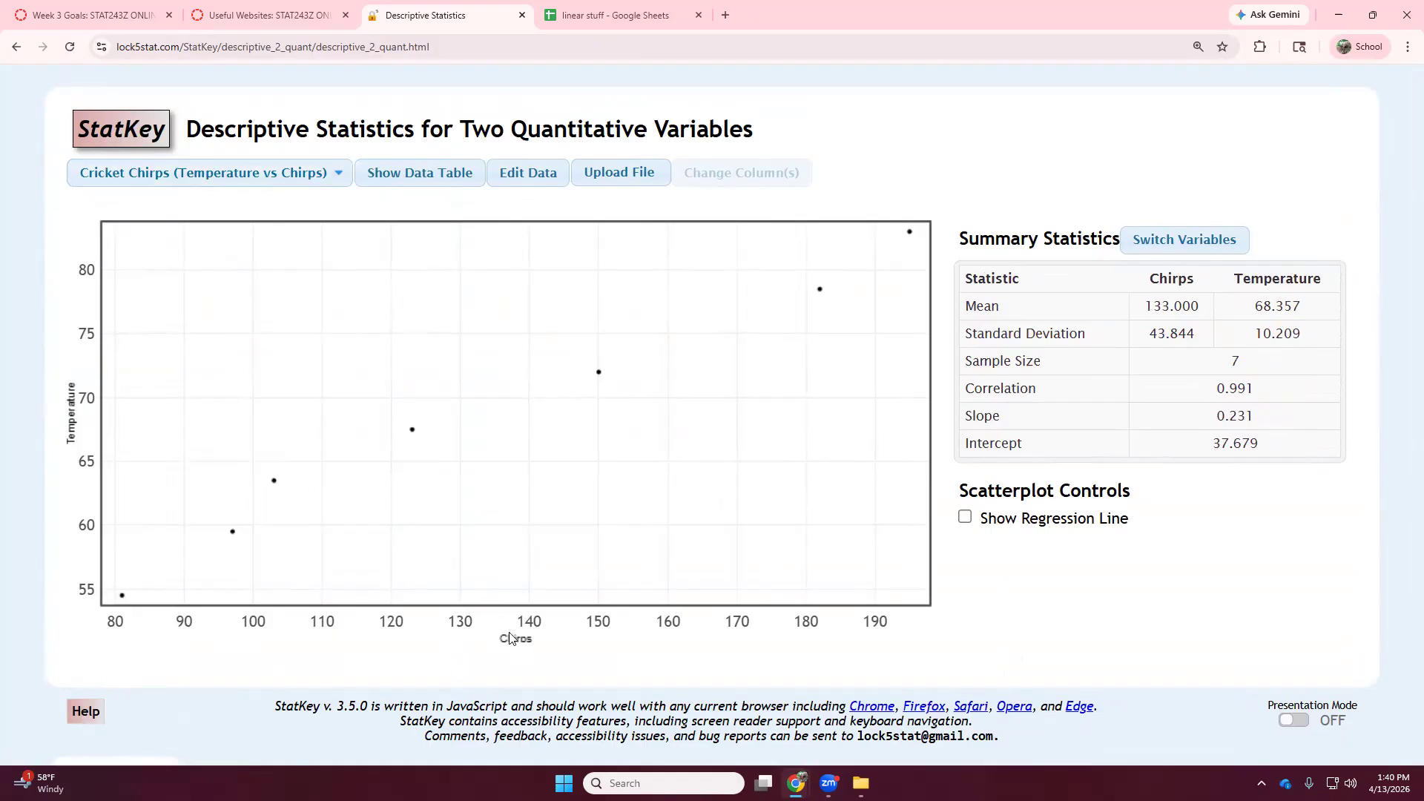
- Open the Data Set Descriptions document from the Useful Websites page and search it for "crickets"
left_click(242, 16)
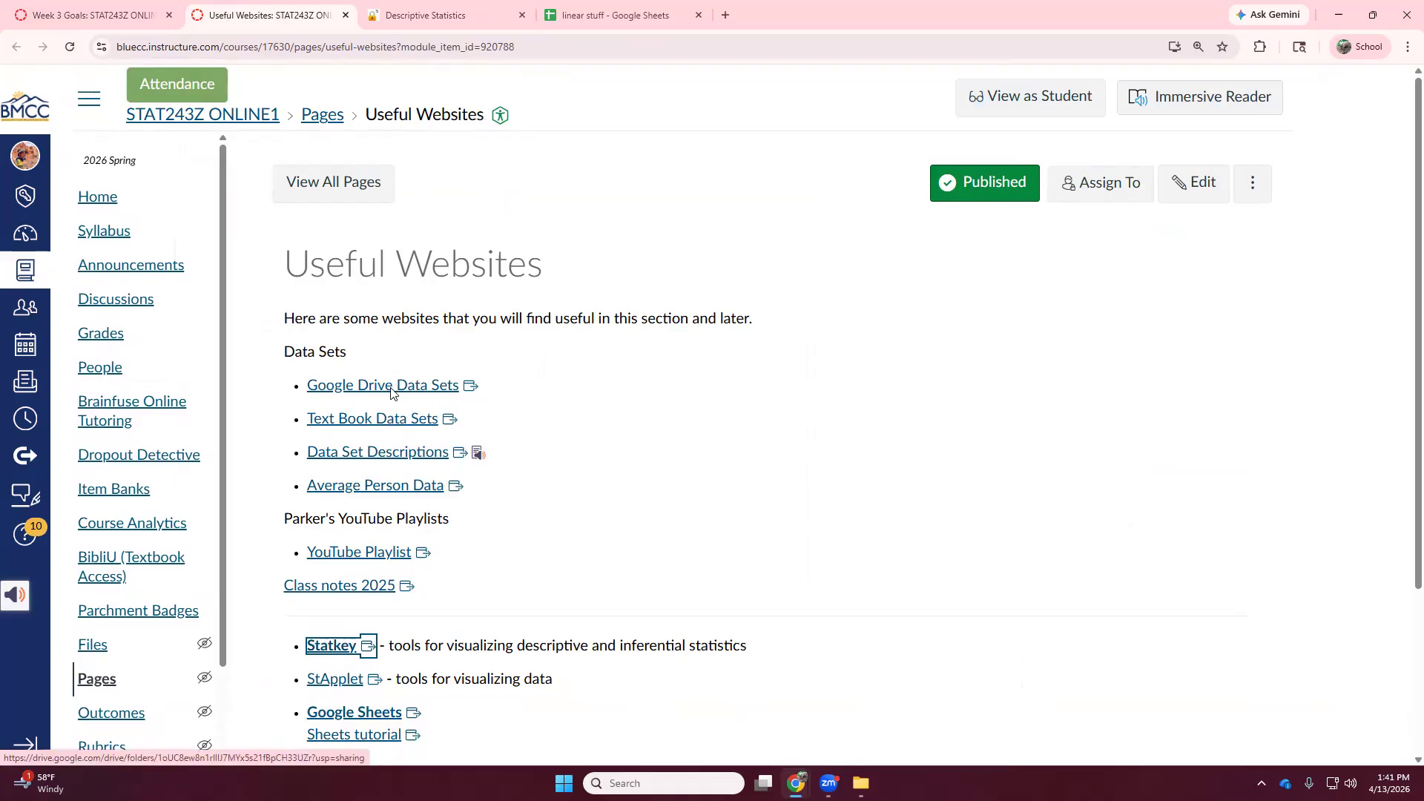
left_click(393, 454)
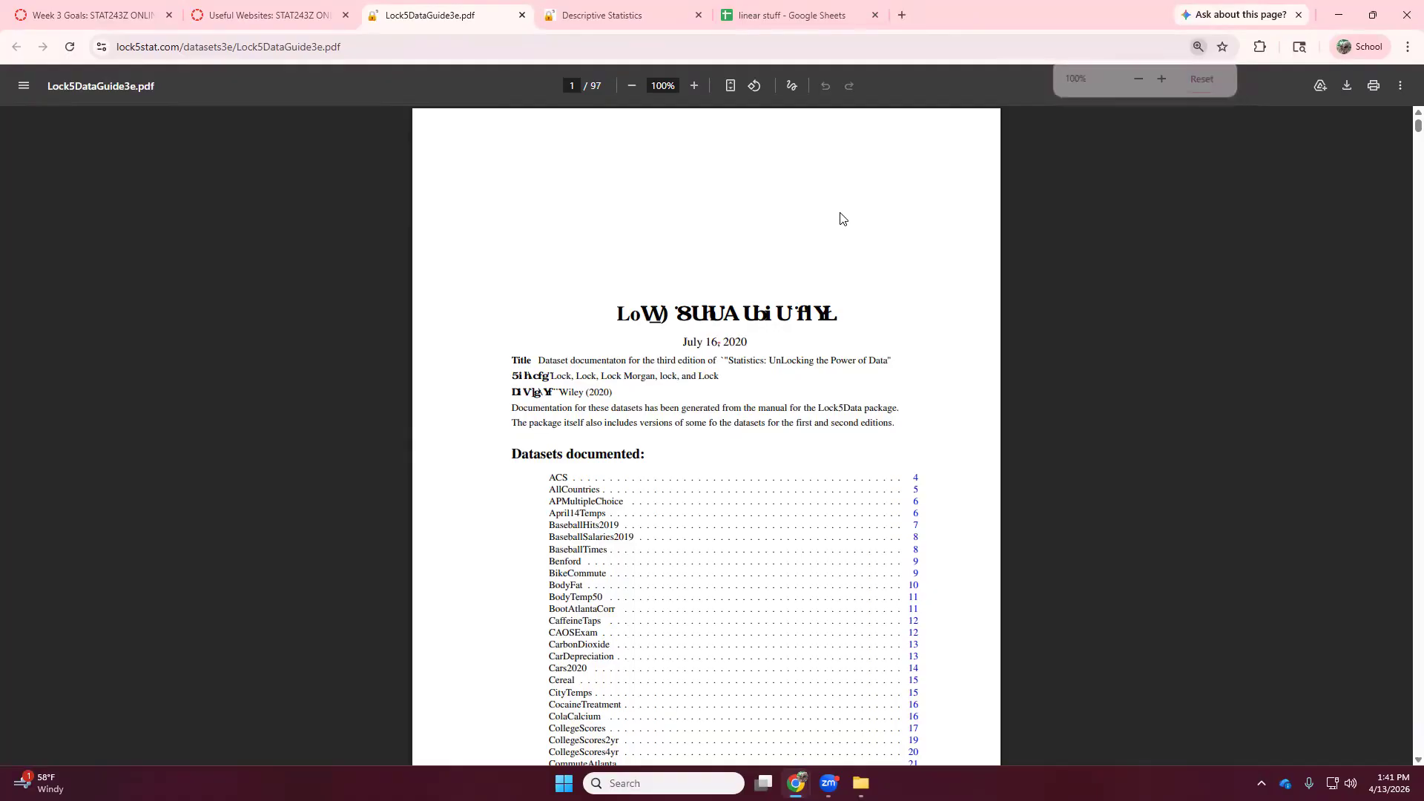
key("ctrl+f")
type("c")
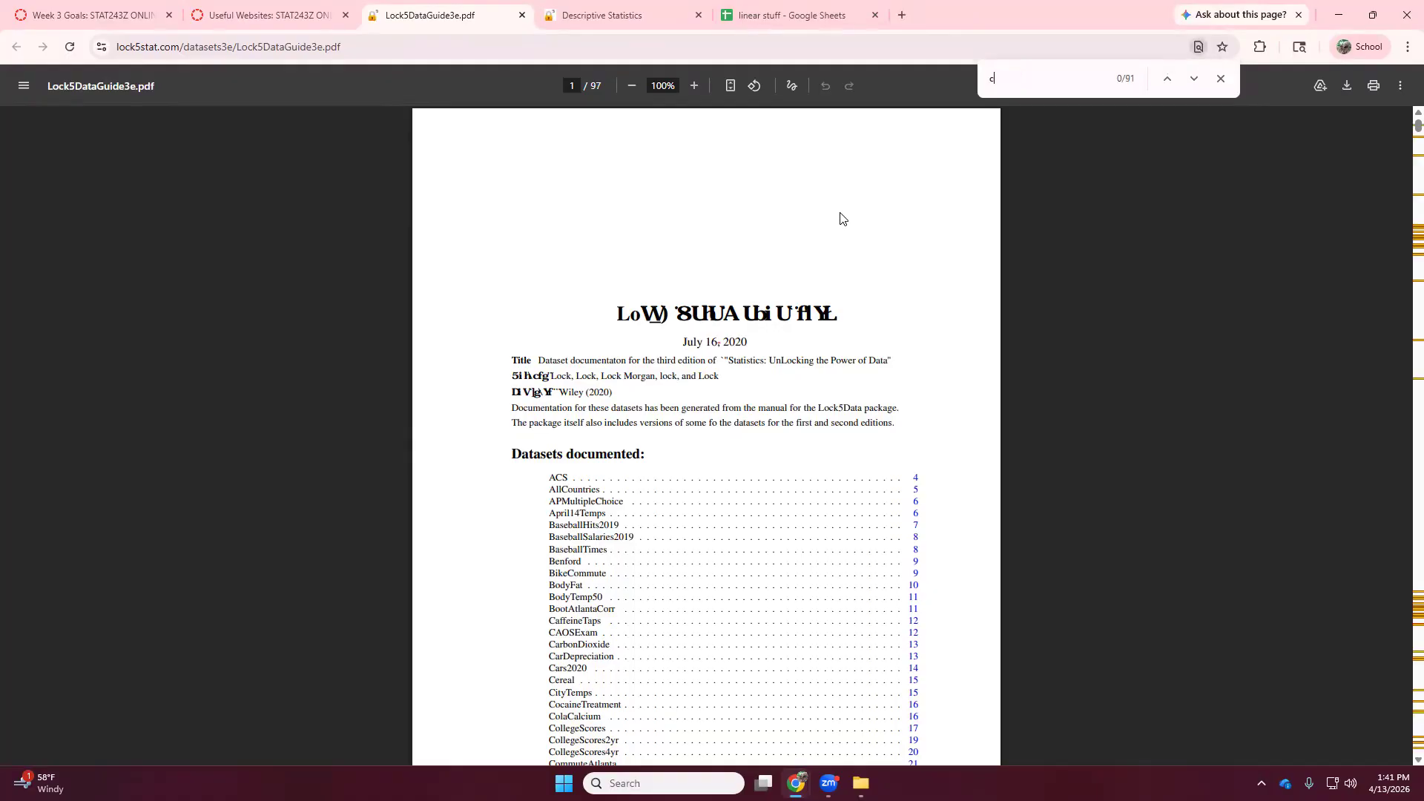
type("rickets")
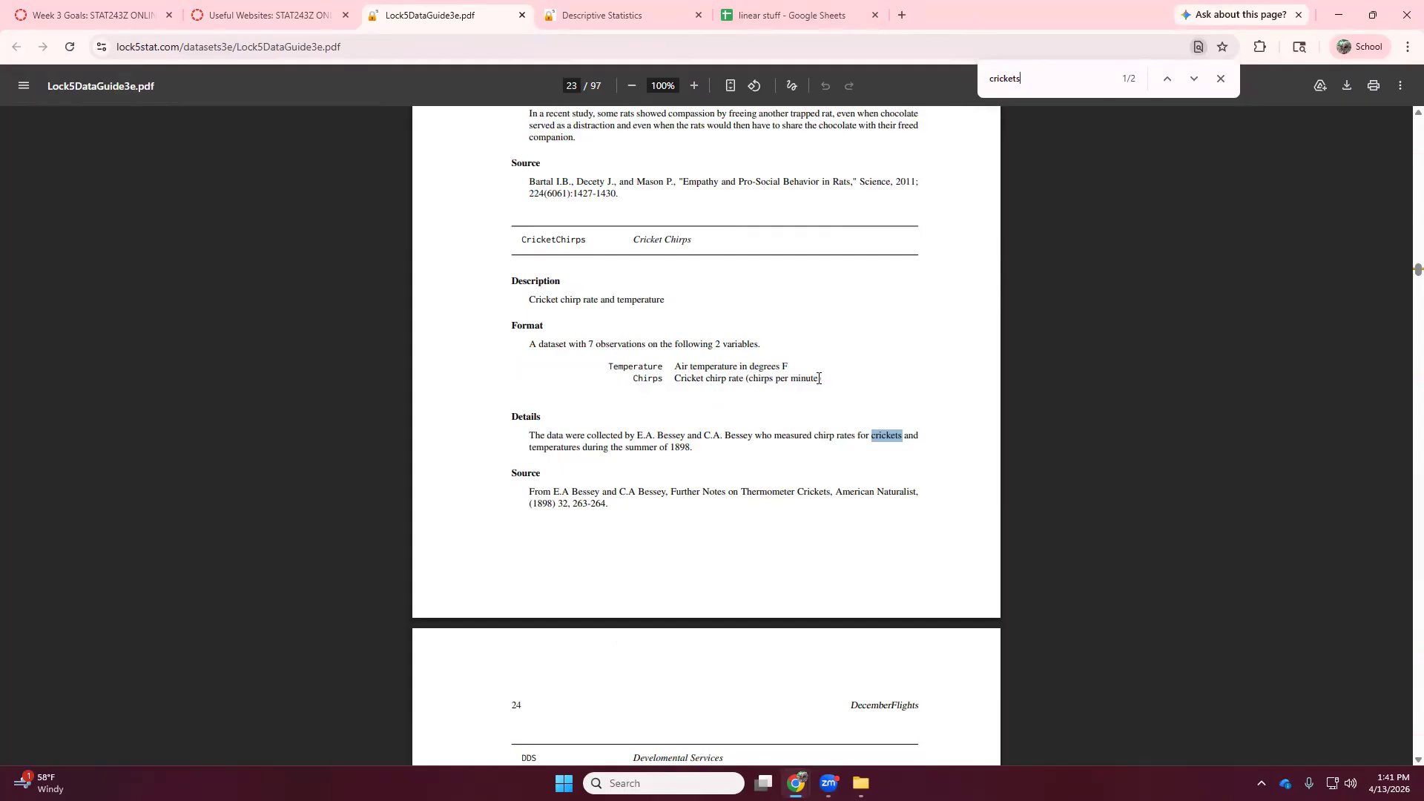
- Return to the StatKey scatterplot and swap the variables so Temperature is on the horizontal axis and Chirps on the vertical
left_click(612, 12)
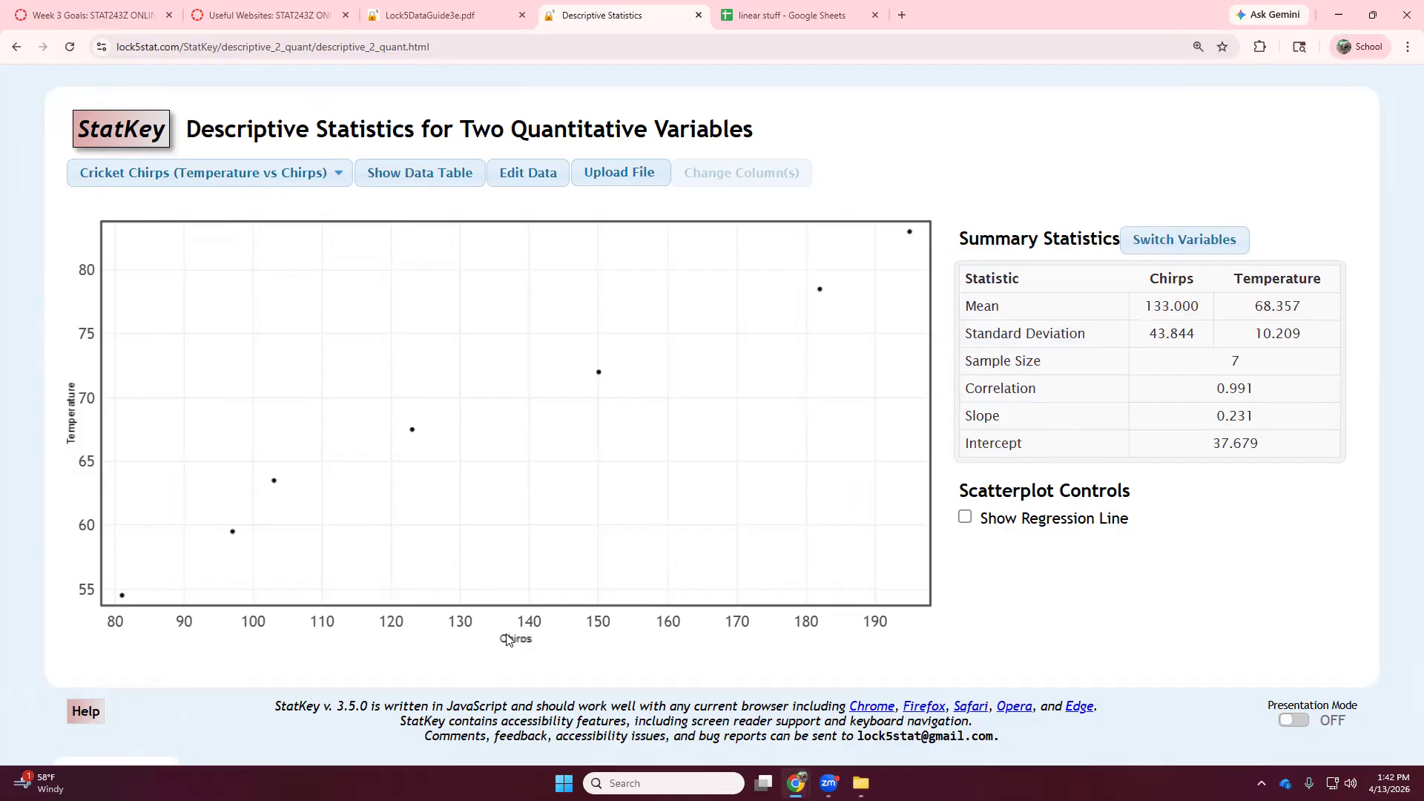
left_click(1168, 242)
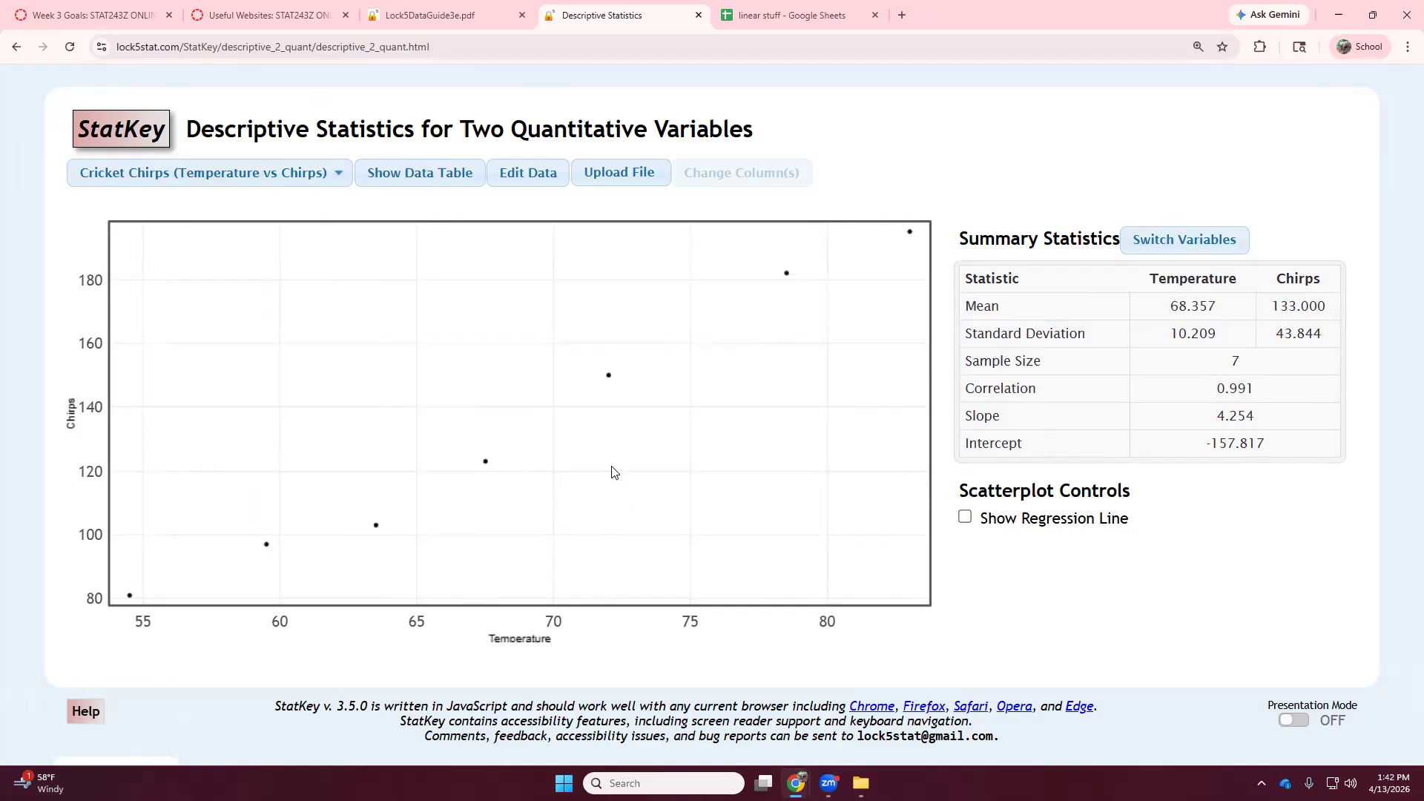
mouse_move(606, 379)
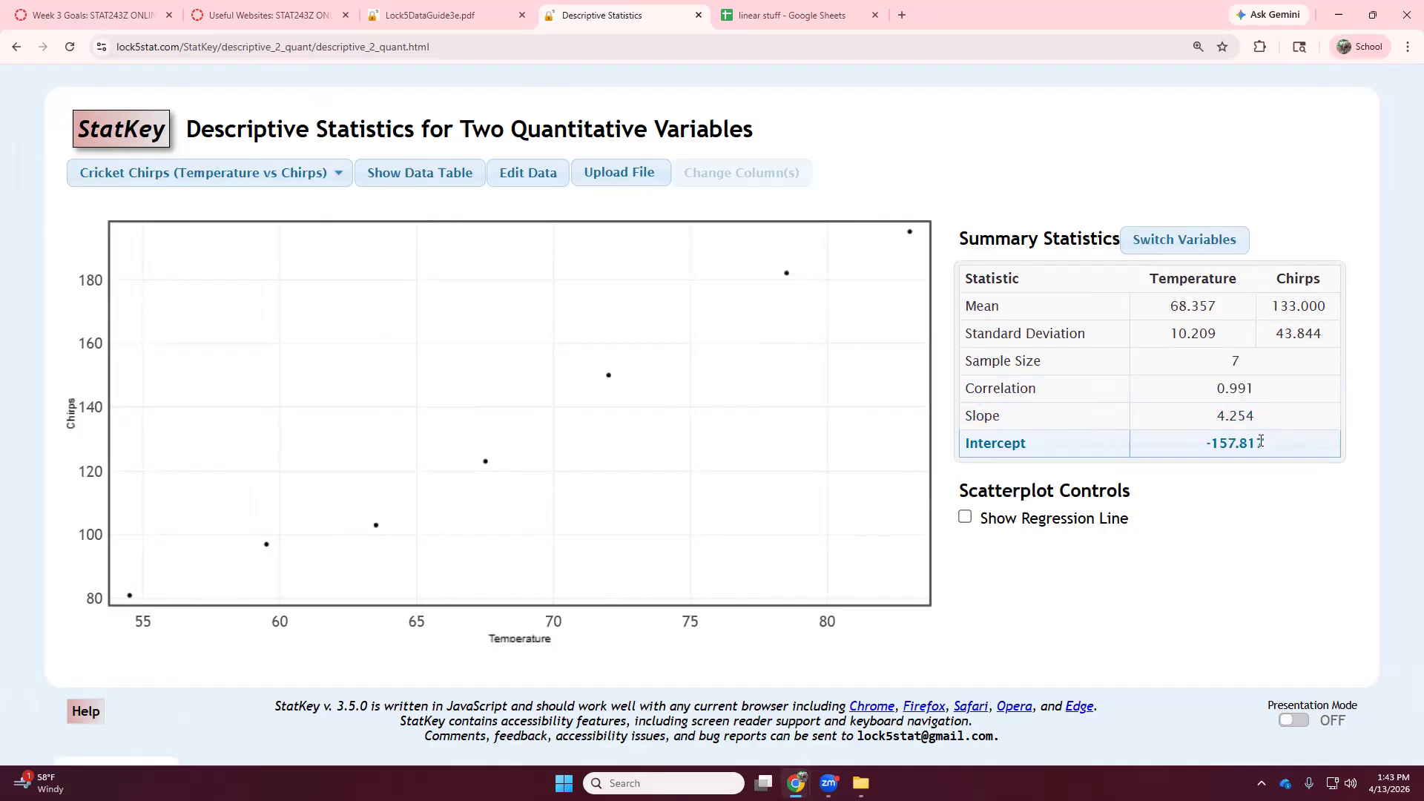
- Load the College Experience (FeelGood vs PhoneUnlocked) data set in StatKey
left_click(232, 173)
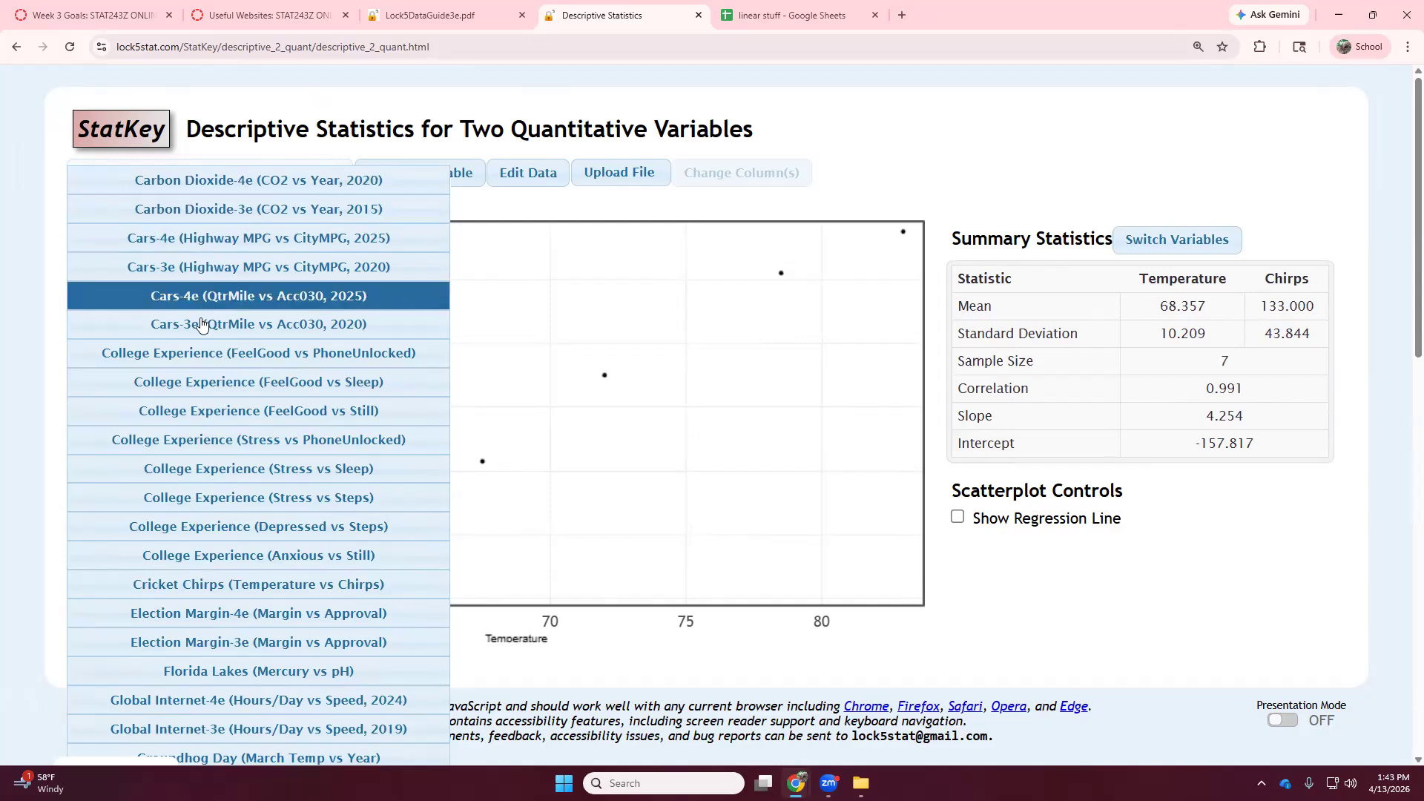
left_click(199, 355)
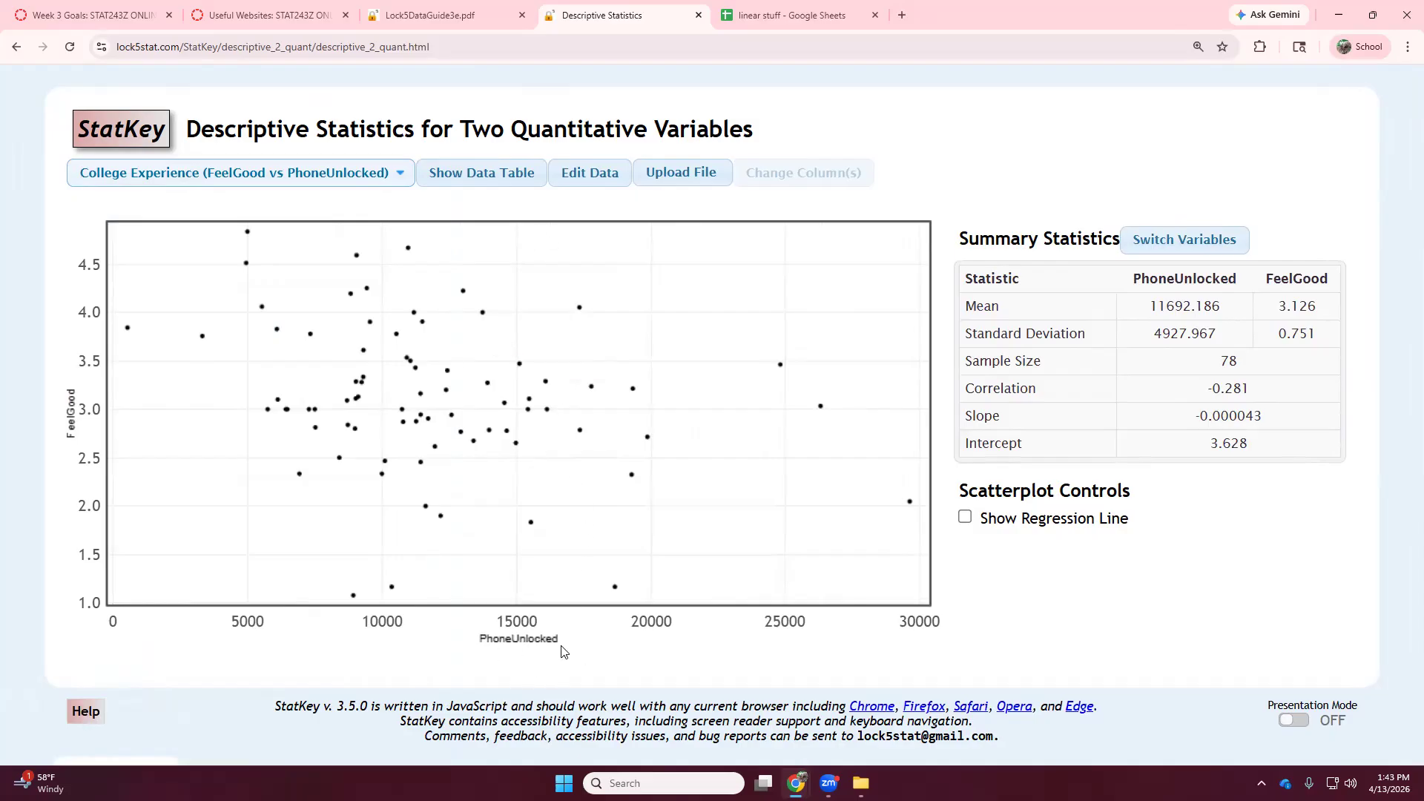
- Search the third edition data guide, Lock5DataGuide3e.pdf, for "college"
left_click(481, 13)
double_click(1071, 81)
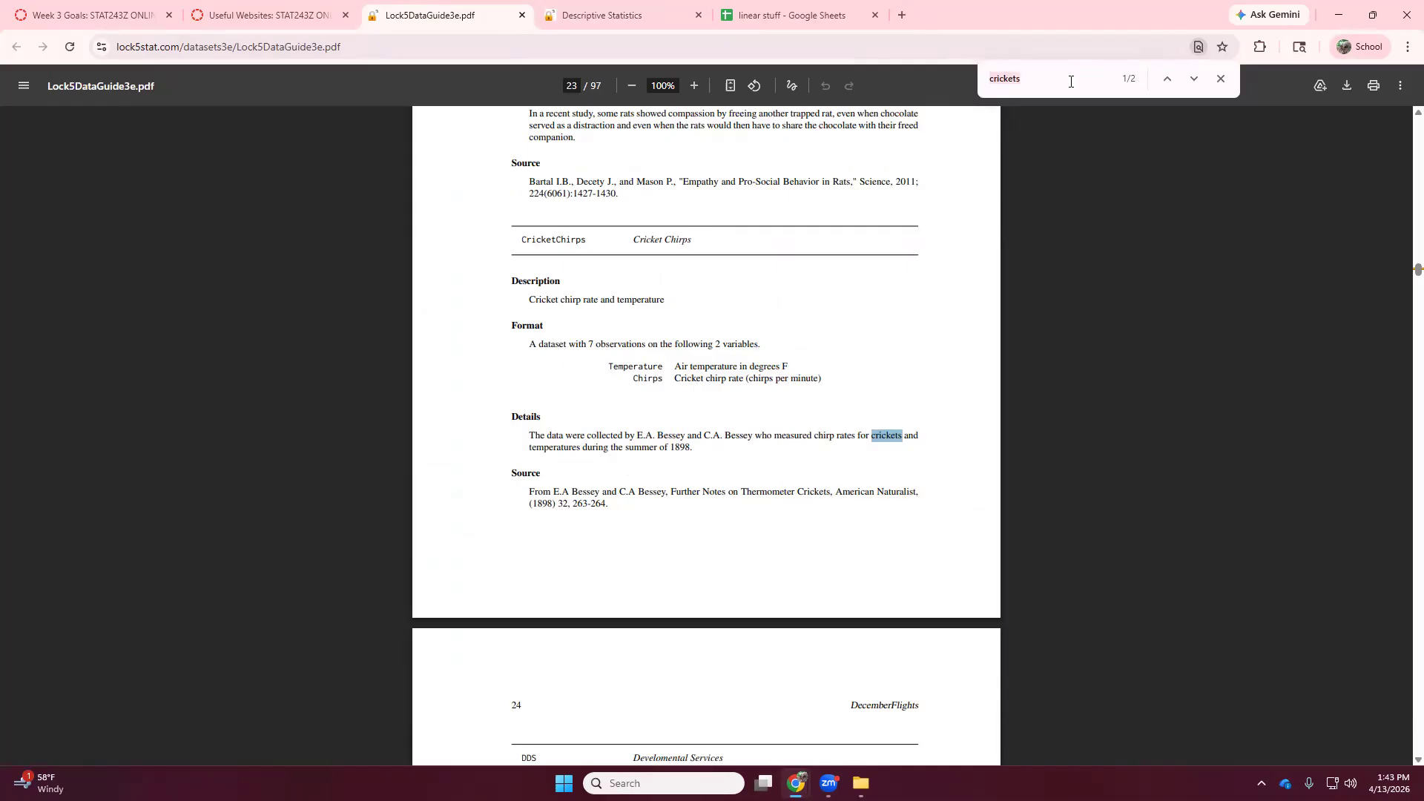
type("college")
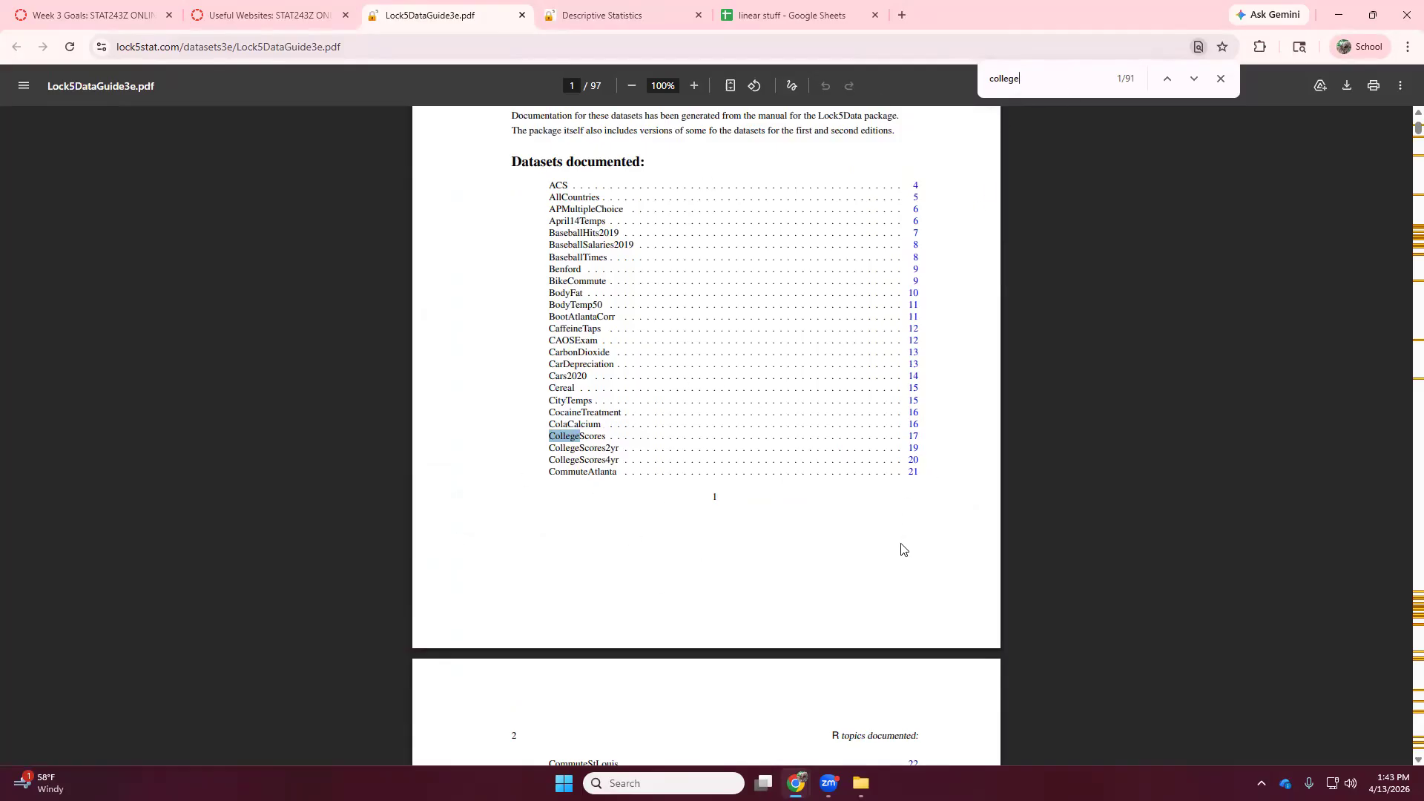
- Open the Text Book Data Sets page from Useful Websites, switch to the fourth edition and open its PDF documentation for all datasets
left_click(255, 16)
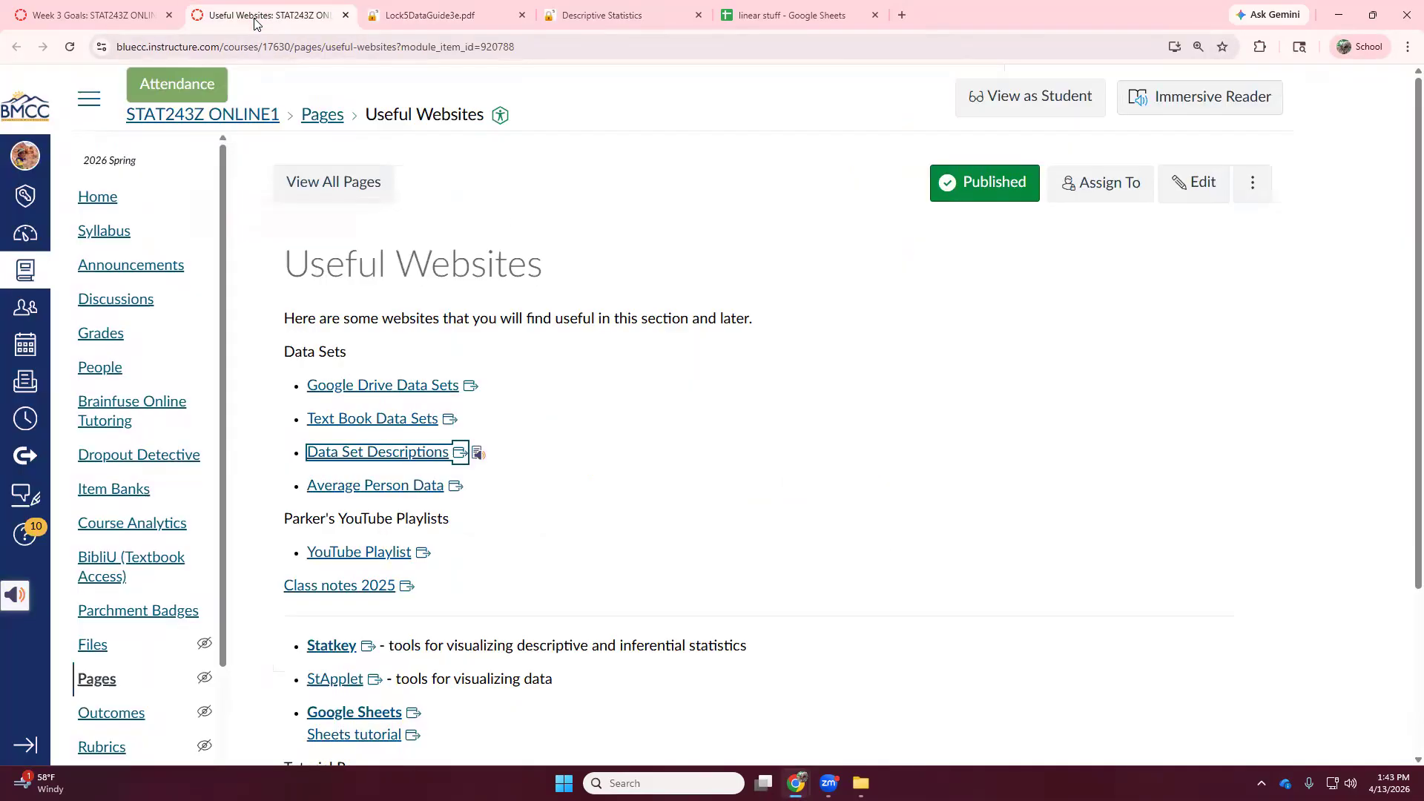
left_click(318, 426)
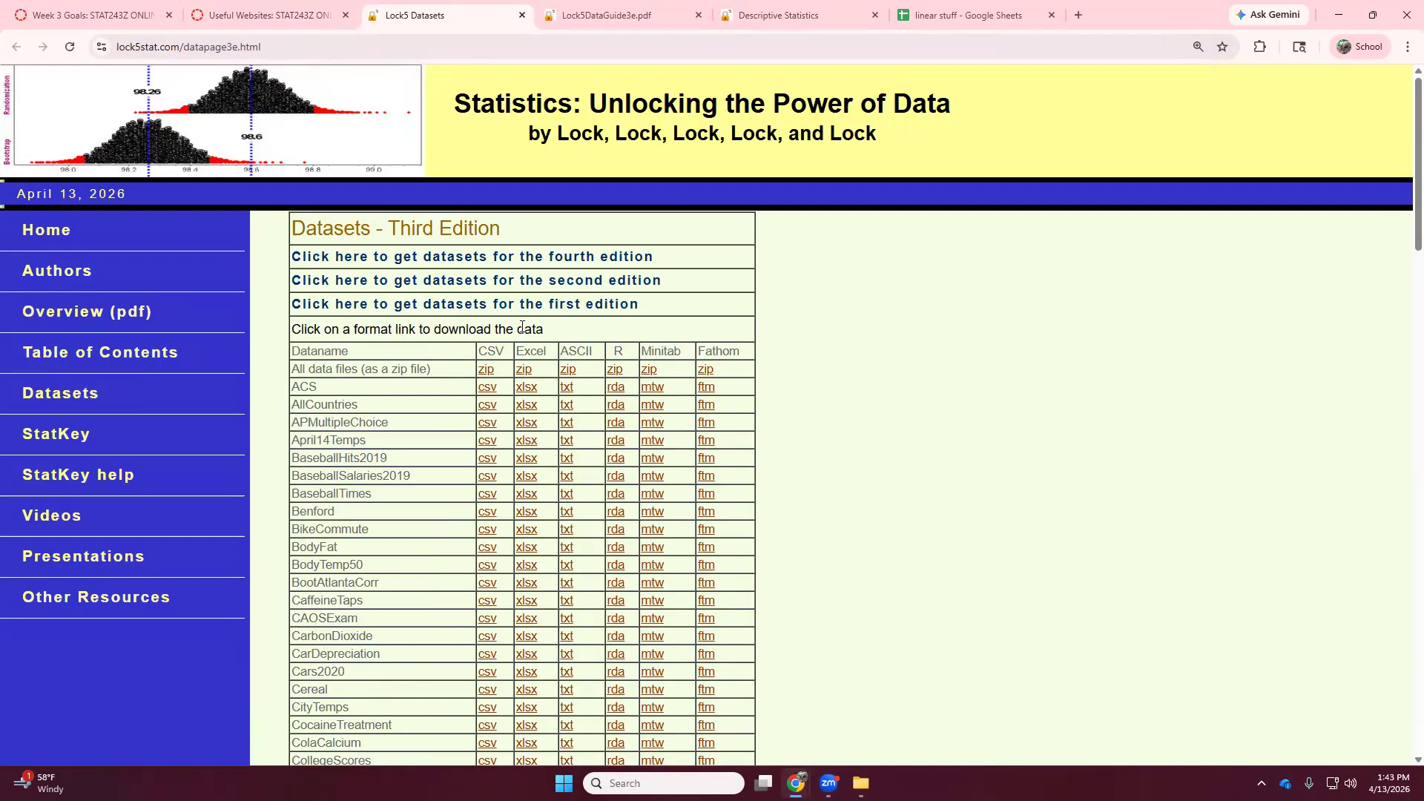
left_click(576, 258)
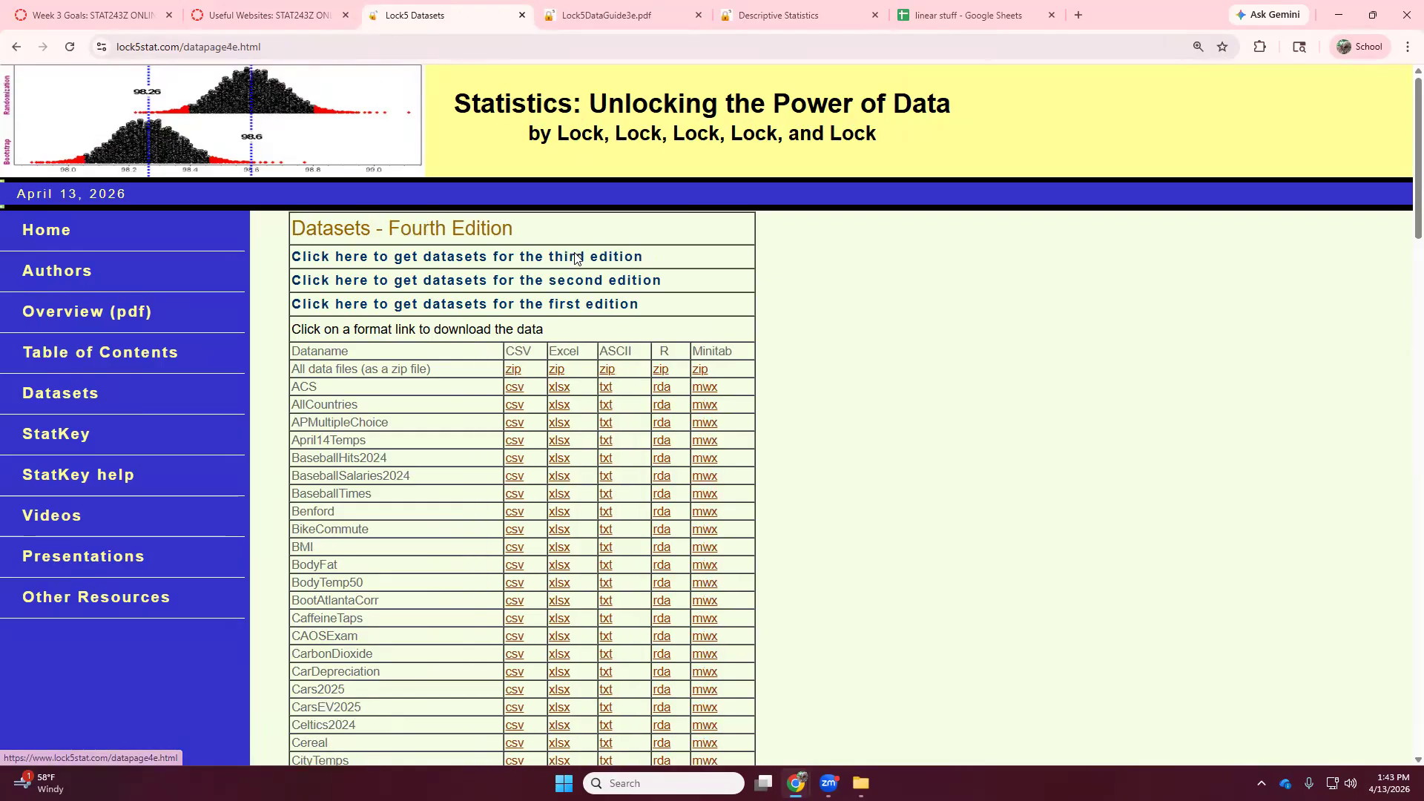
scroll(644, 449, "down", 8)
scroll(643, 445, "down", 20)
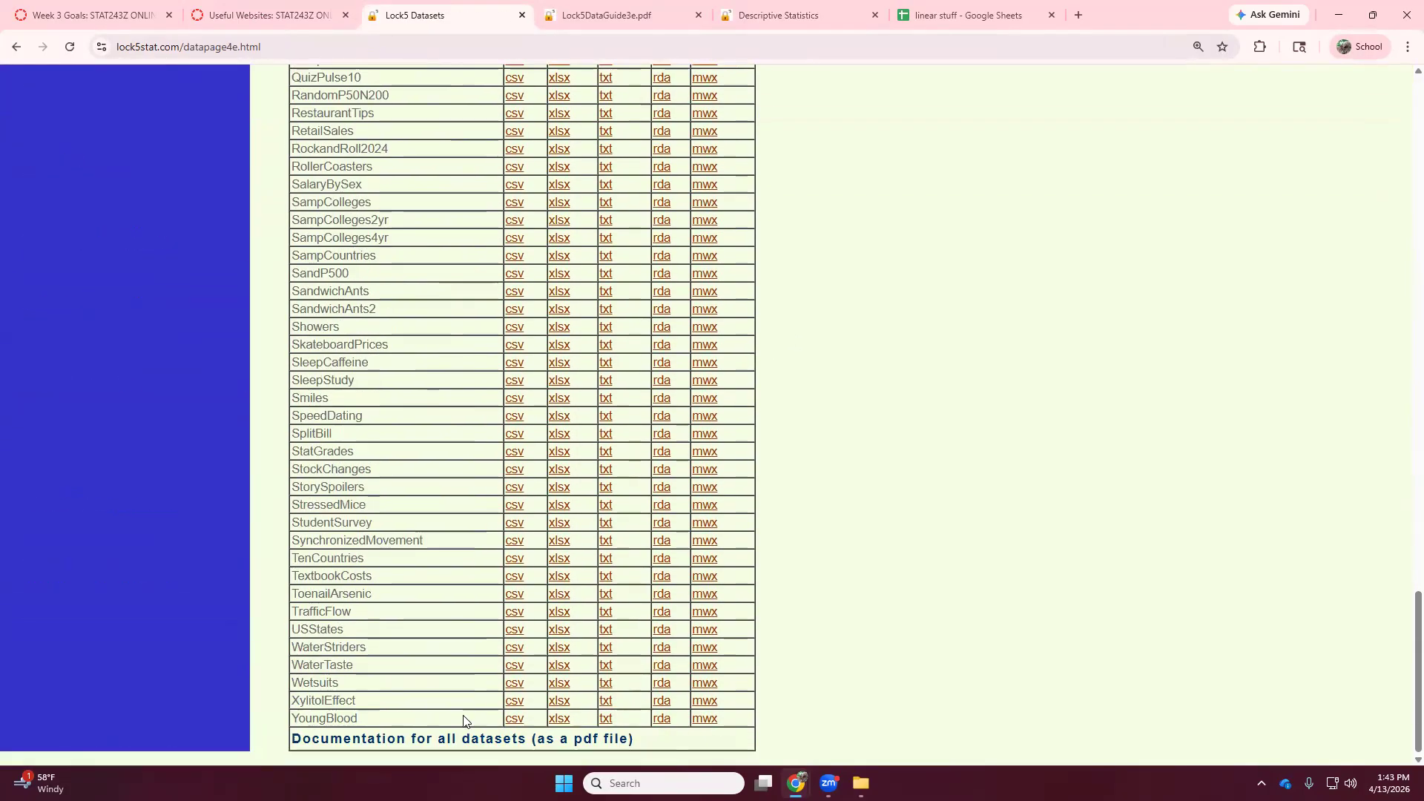
left_click(456, 739)
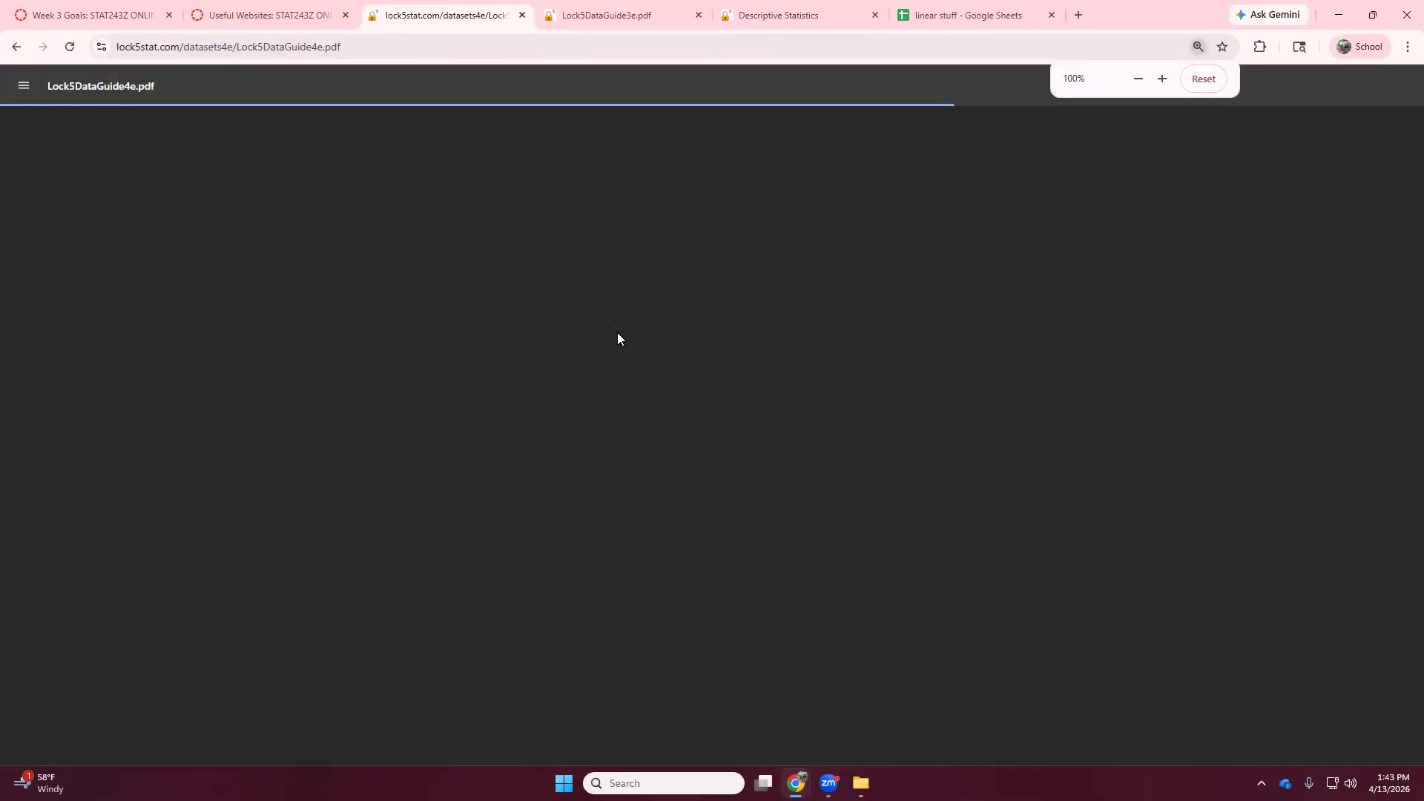
- Go to the CollegeExperience entry through the contents of the fourth edition data guide
scroll(656, 442, "down", 5)
scroll(655, 443, "down", 1)
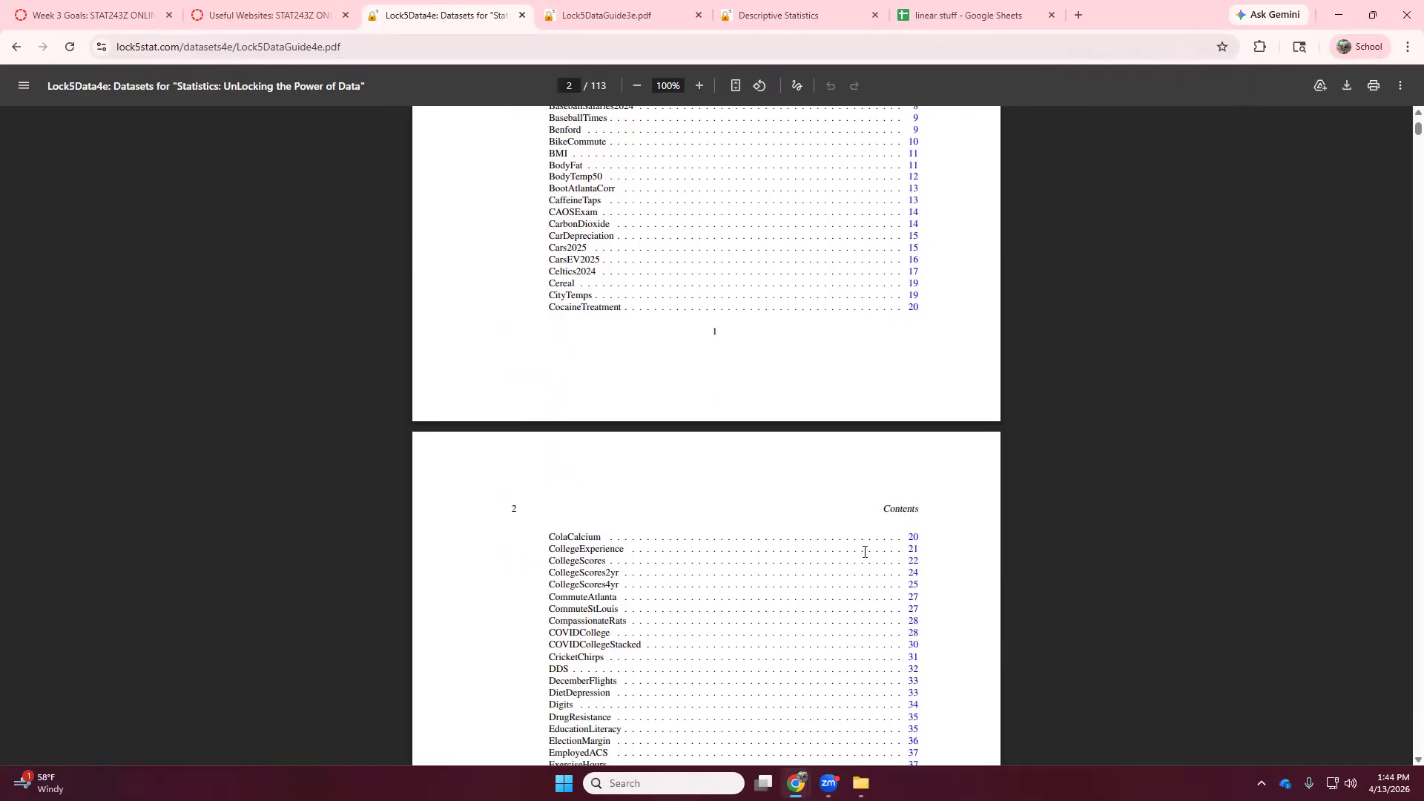
left_click(913, 550)
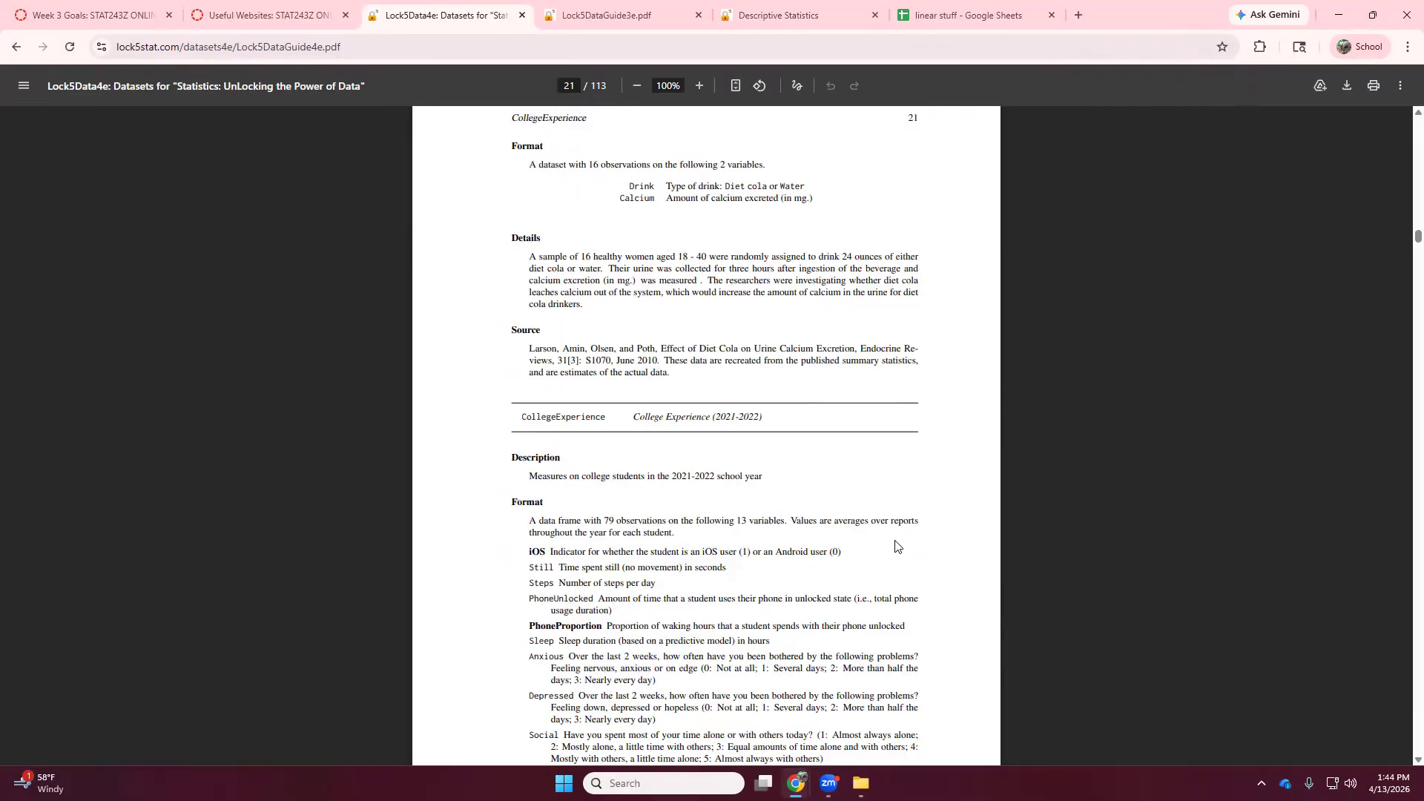
- Examine the CollegeExperience variable definitions and study details, checking them against the FeelGood and PhoneUnlocked scatterplot in StatKey
scroll(786, 512, "down", 2)
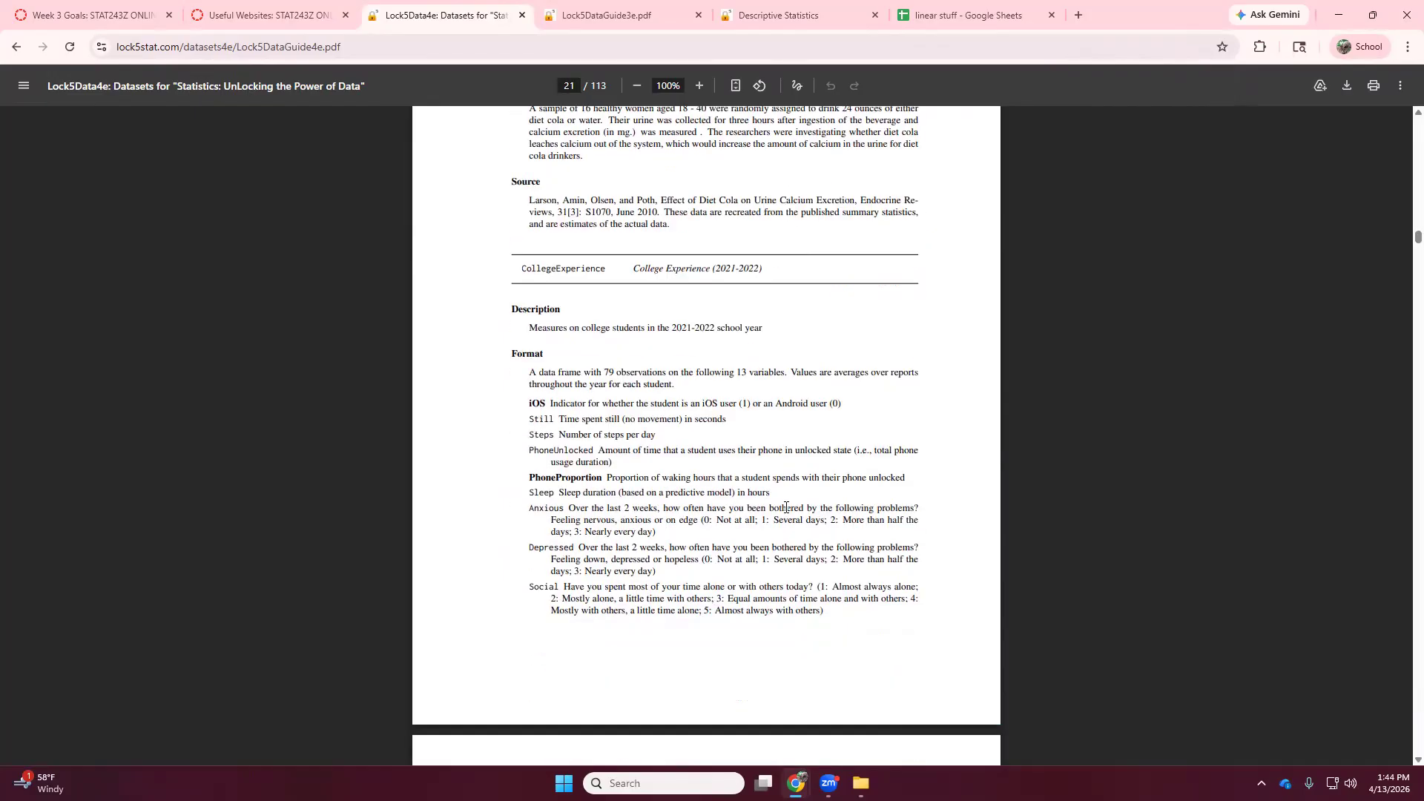
scroll(785, 504, "down", 1)
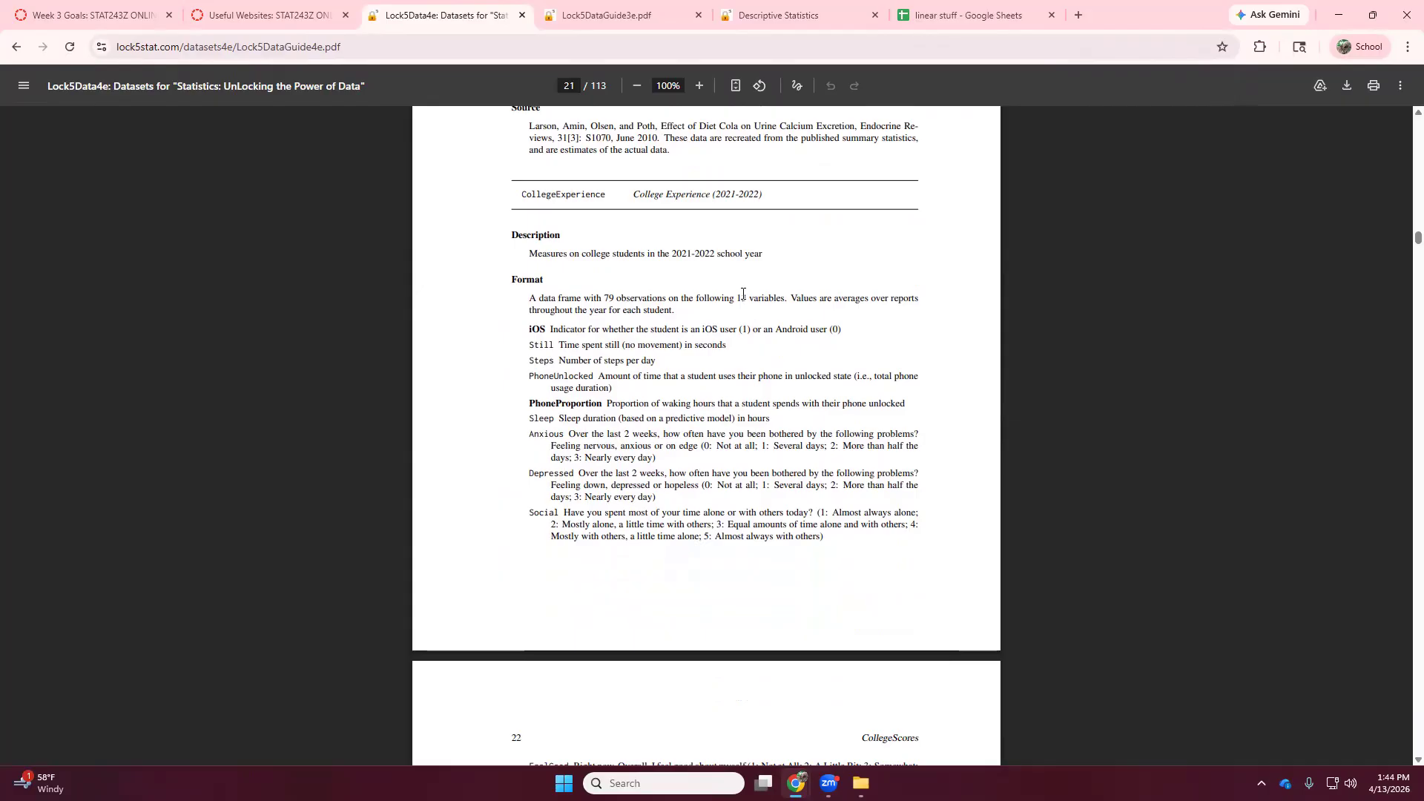
double_click(658, 310)
scroll(723, 504, "down", 4)
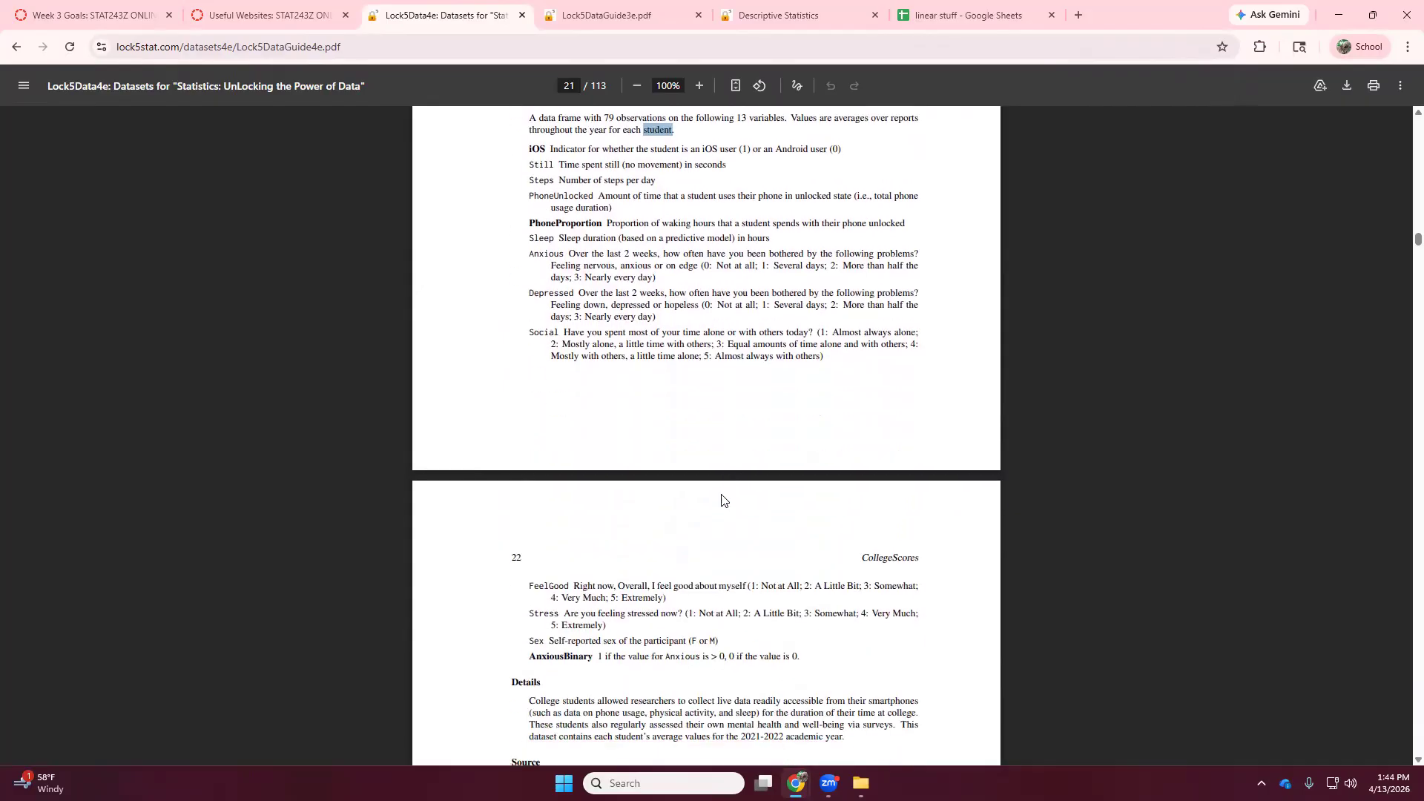
scroll(724, 501, "down", 1)
left_click_drag(845, 547, 528, 510)
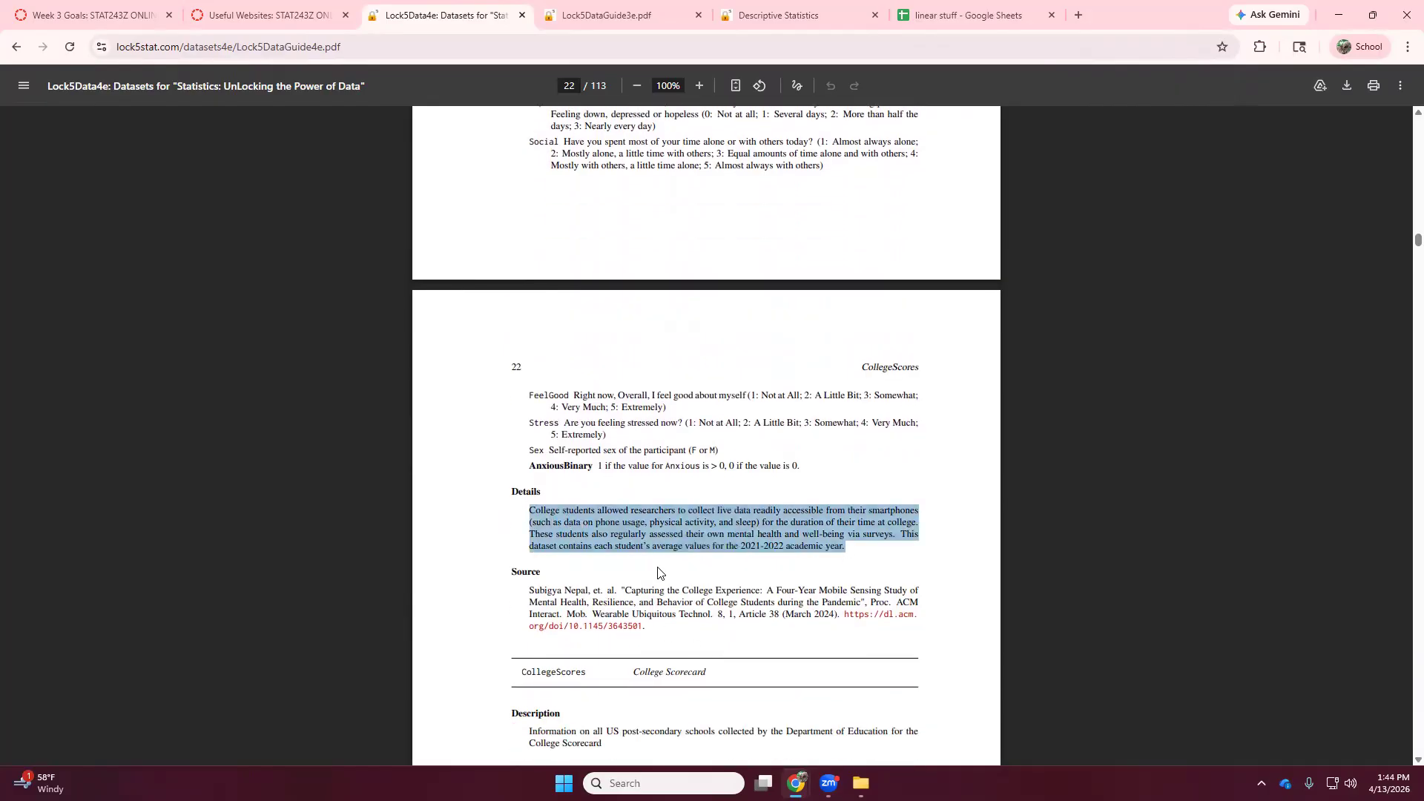
left_click(676, 534)
scroll(735, 406, "up", 2)
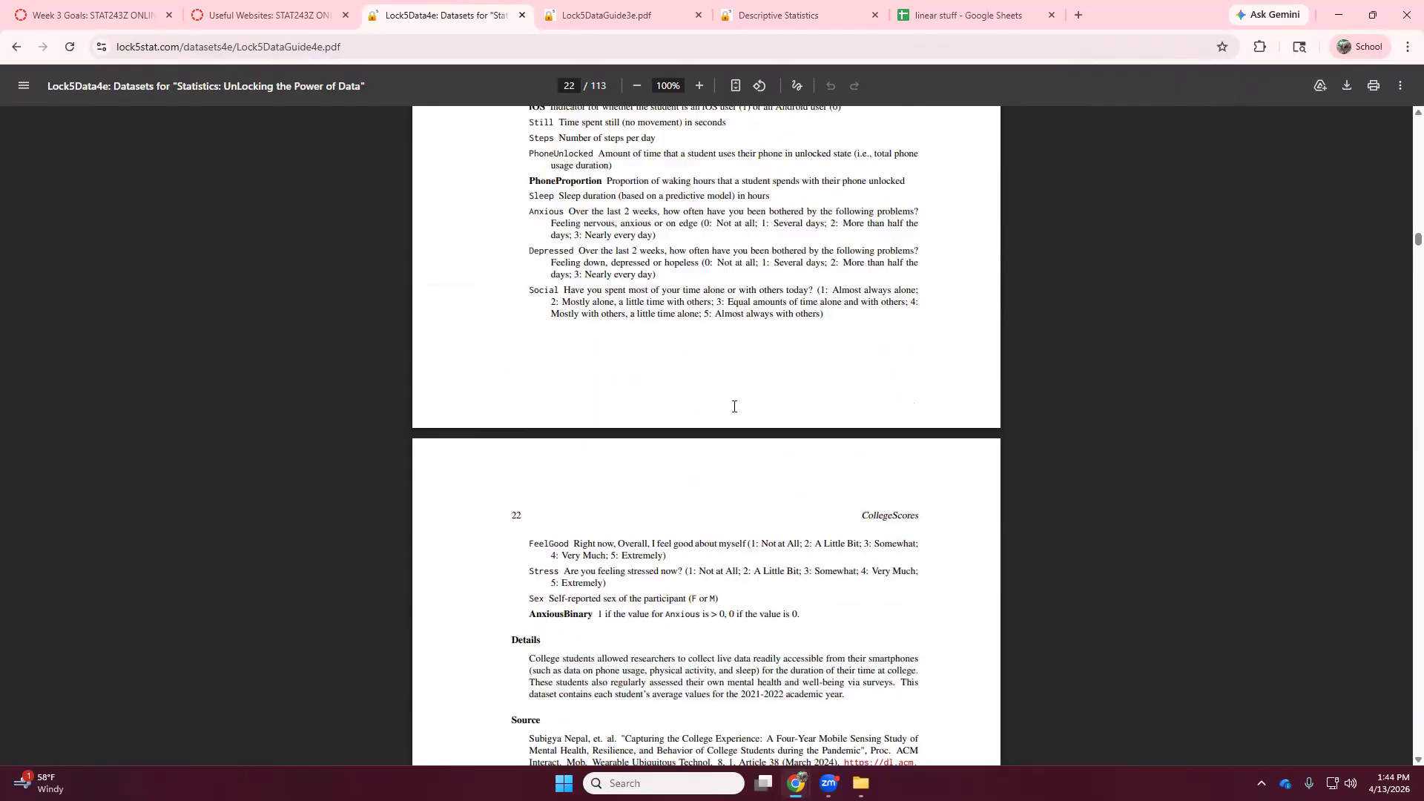
scroll(735, 406, "up", 1)
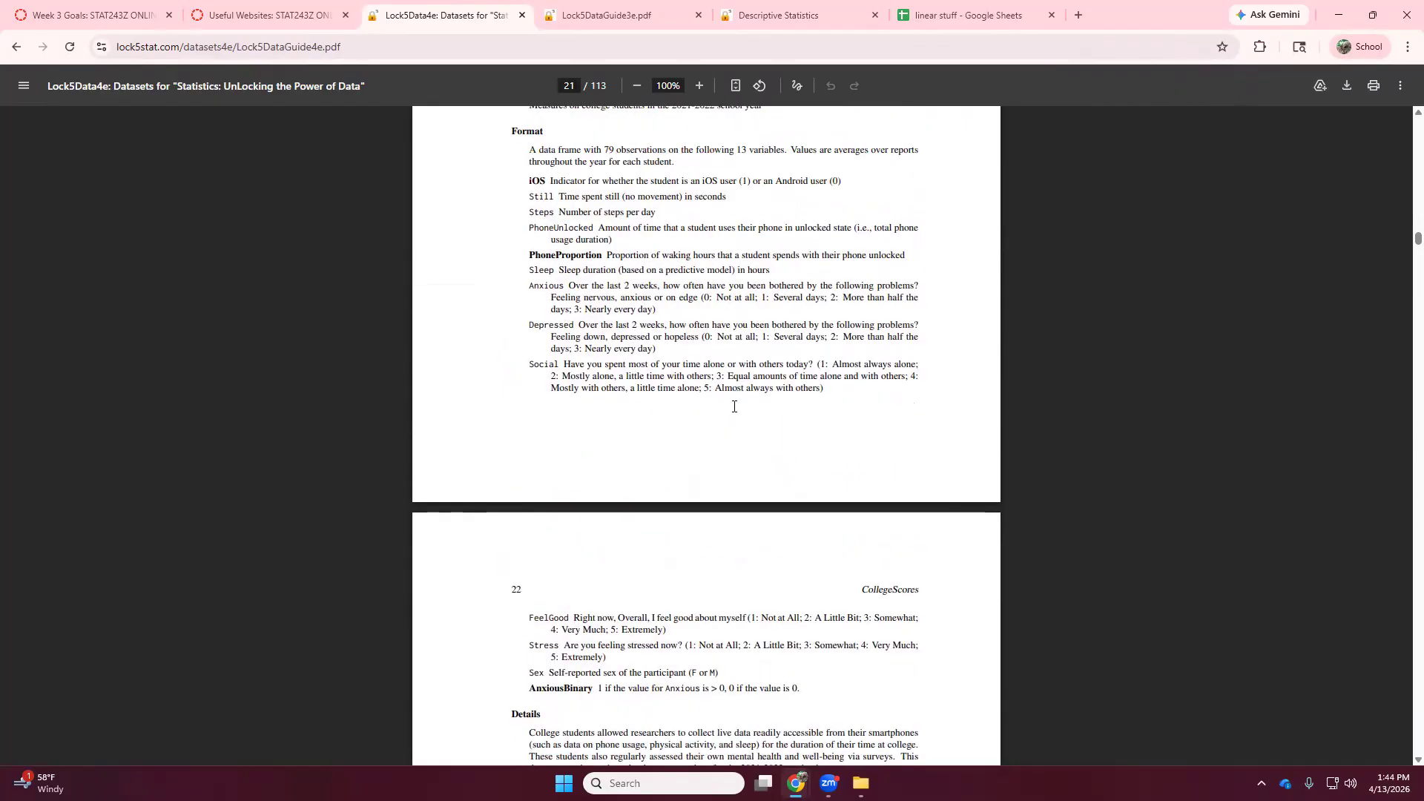
left_click(746, 18)
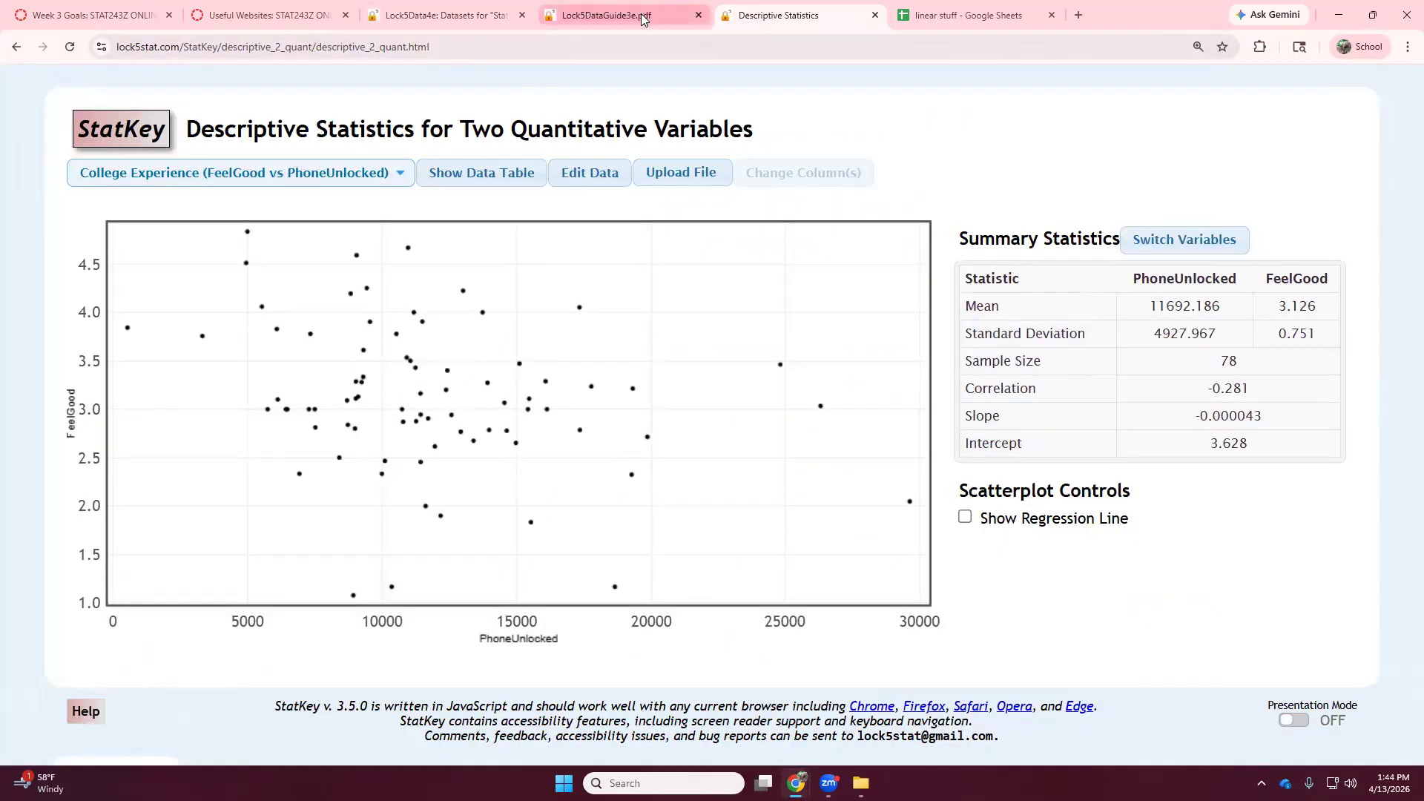
left_click(423, 24)
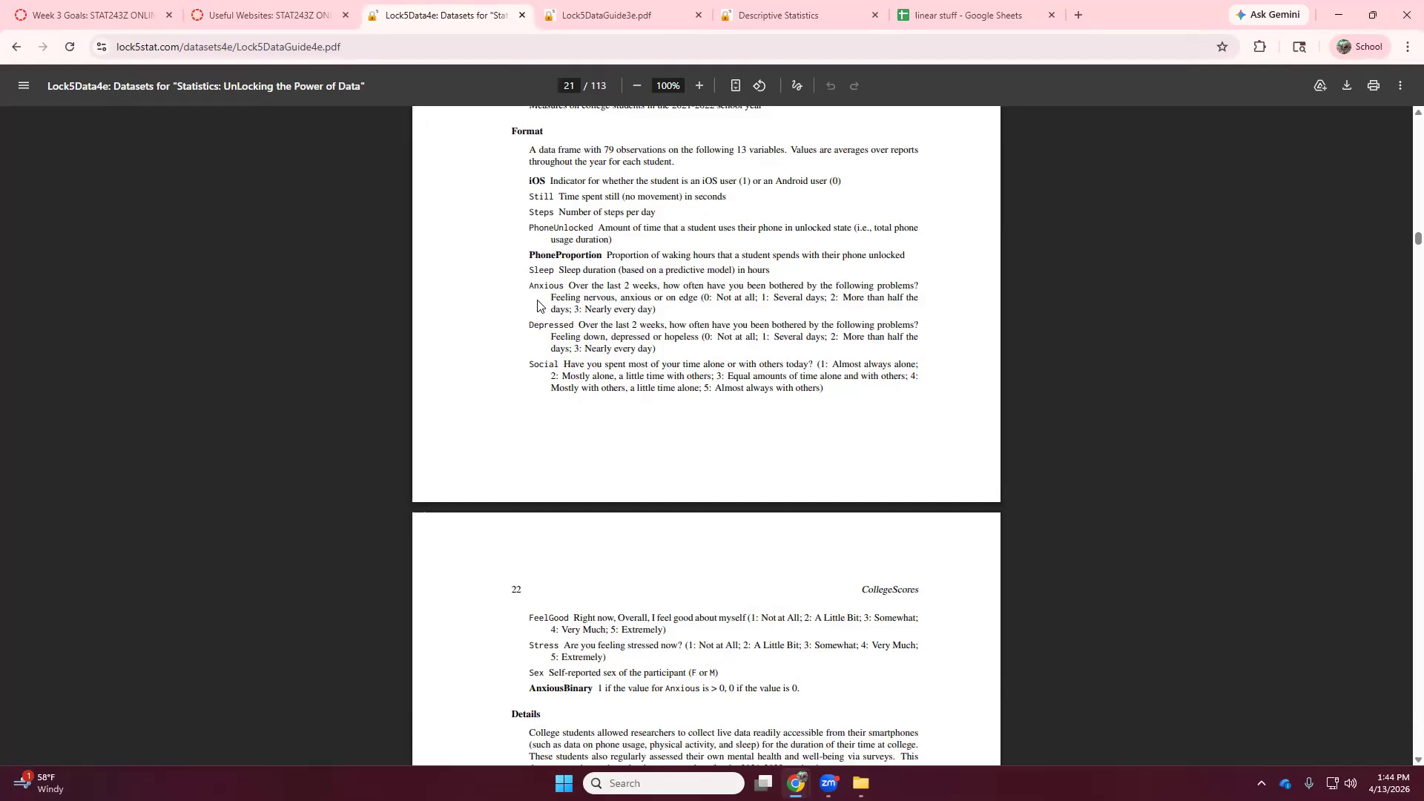
- Read the PhoneUnlocked definition in the data guide and show the regression line on StatKey's FeelGood vs PhoneUnlocked scatterplot
triple_click(523, 230)
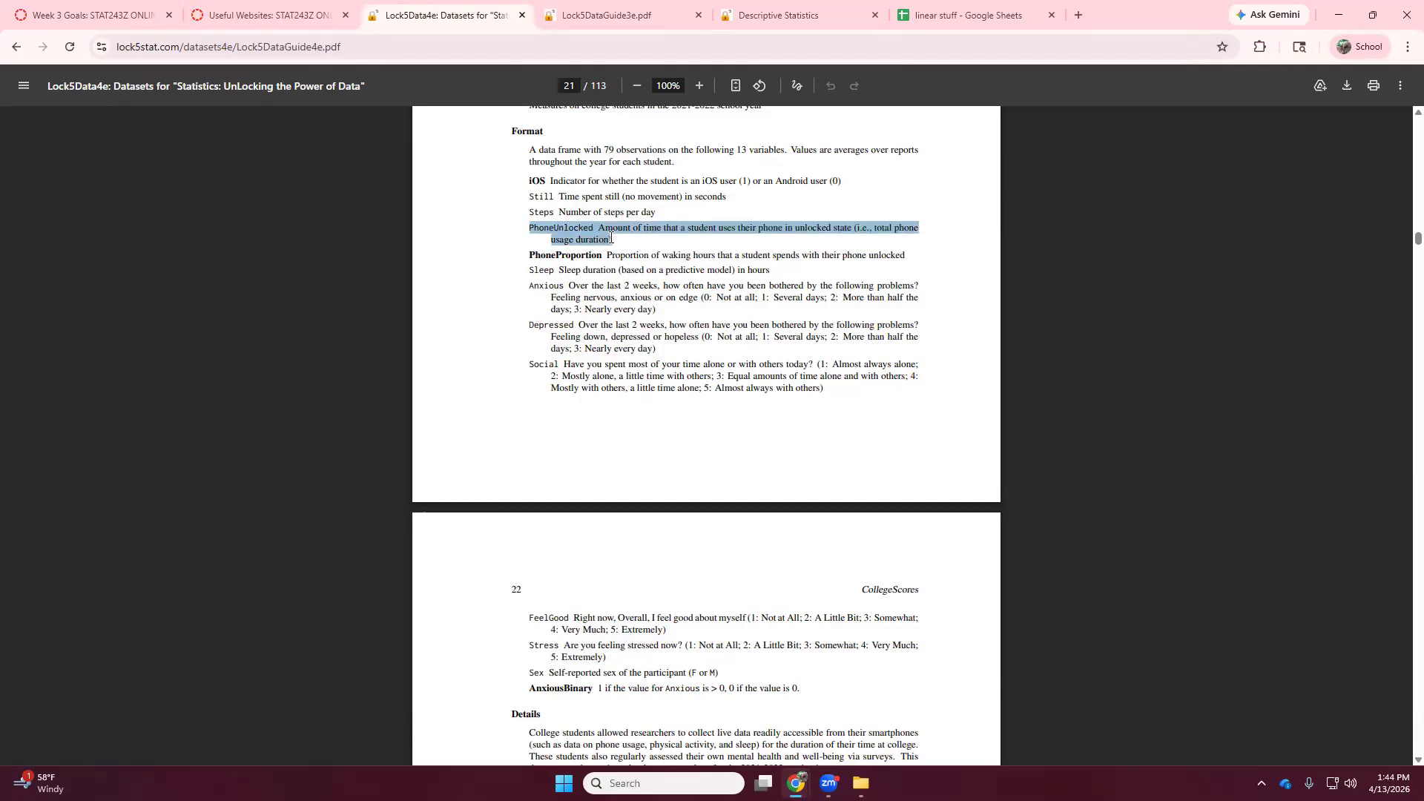
left_click(790, 230)
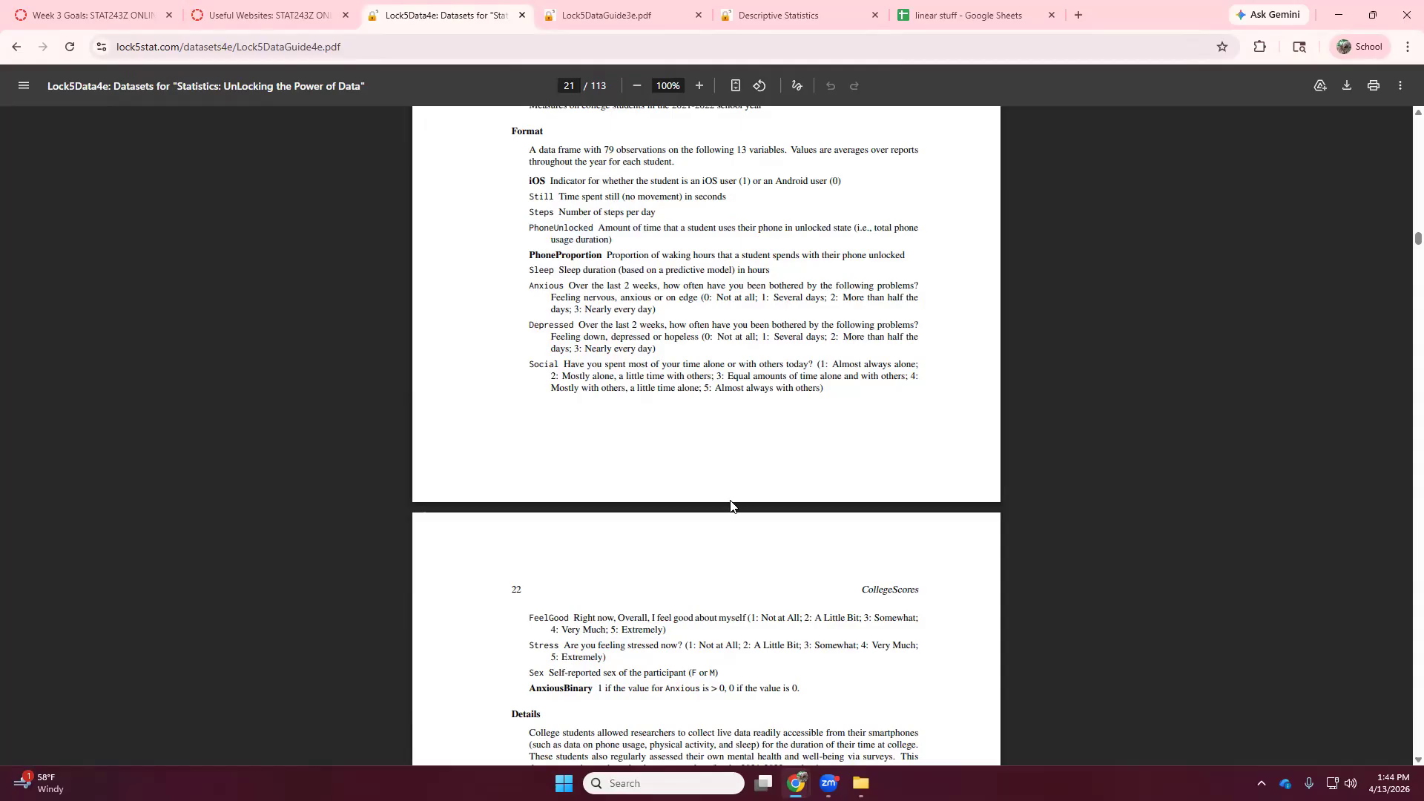
scroll(735, 506, "down", 2)
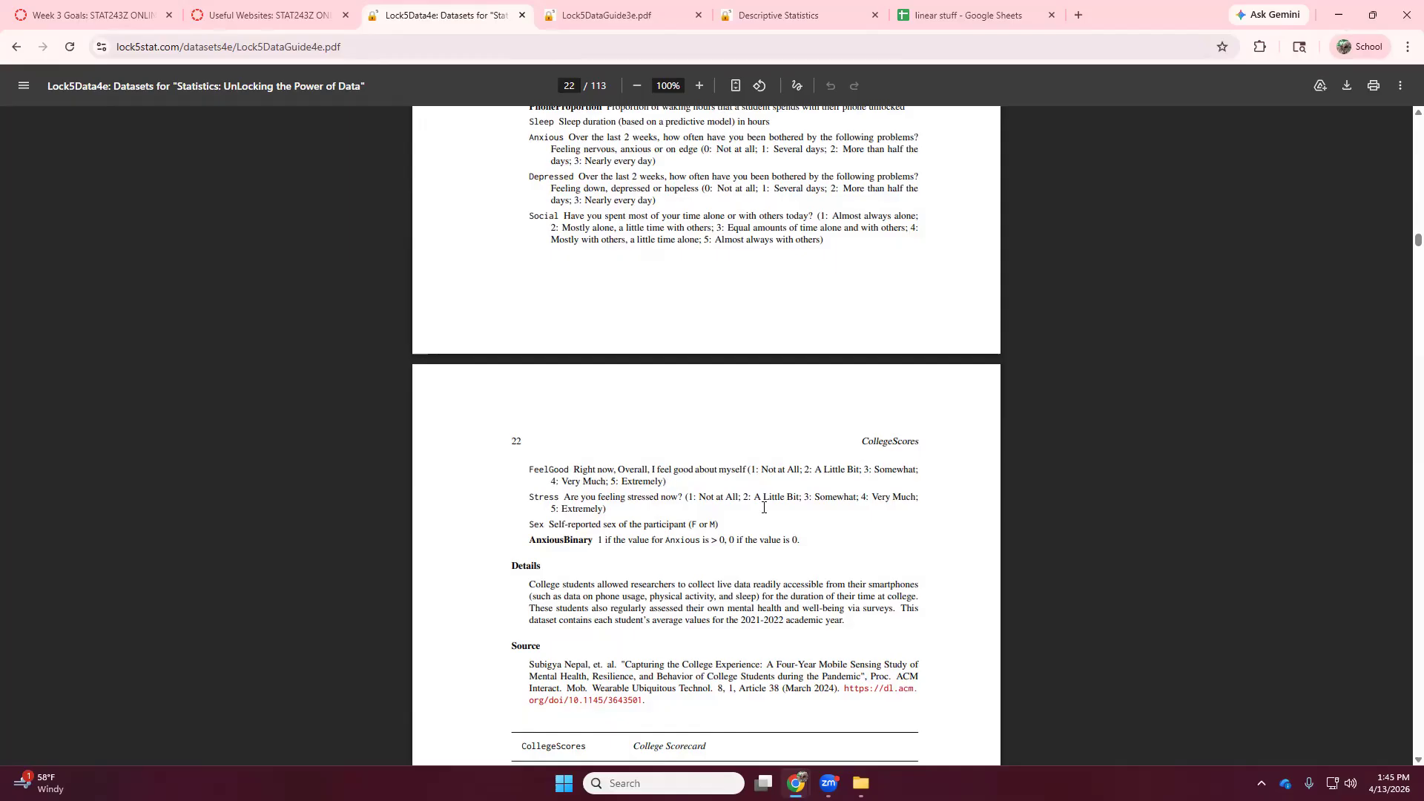
left_click(795, 18)
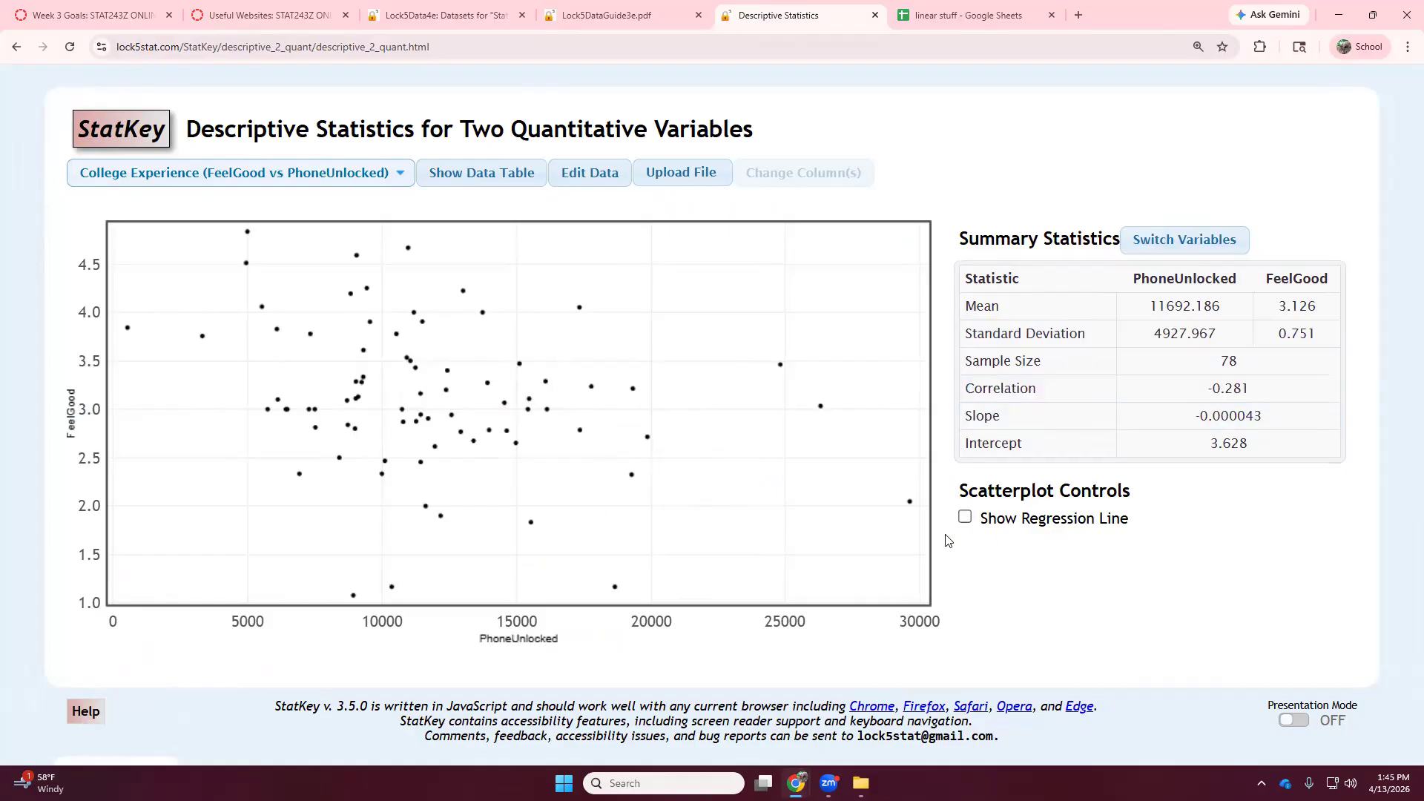
left_click(965, 517)
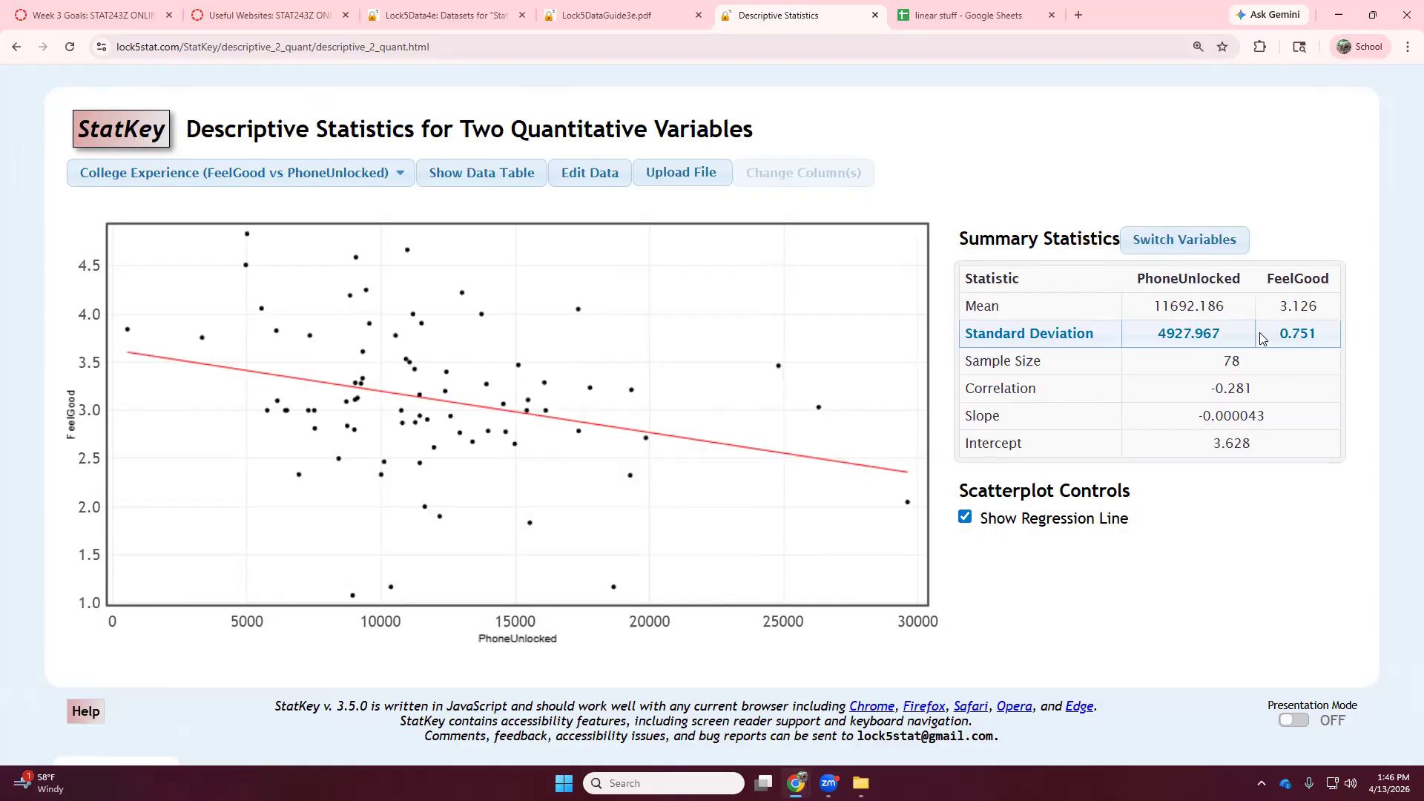
- Switch to the "linear stuff" Google Sheet and examine the Temperature and Chirps data and the correlation formula in D2
left_click(936, 18)
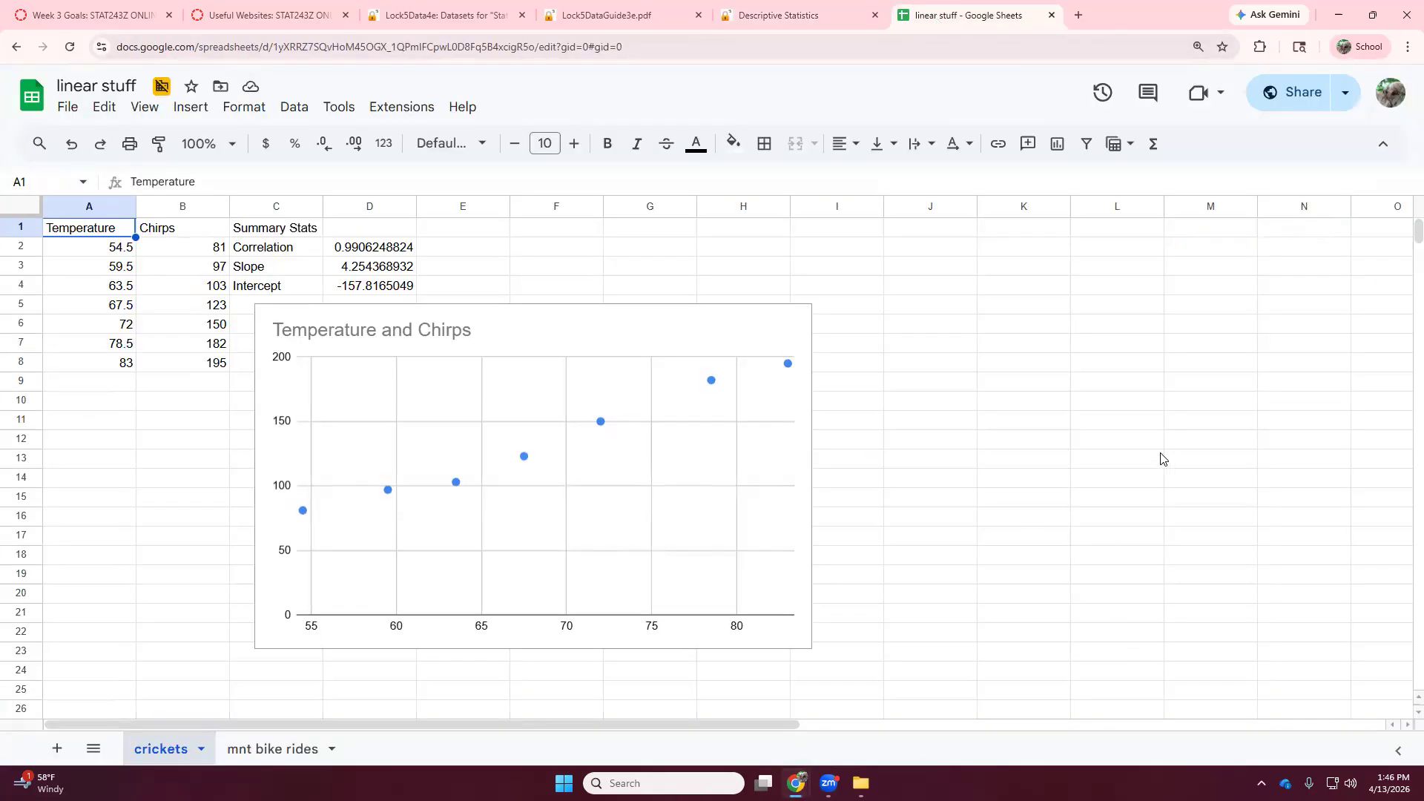
left_click_drag(85, 233, 157, 372)
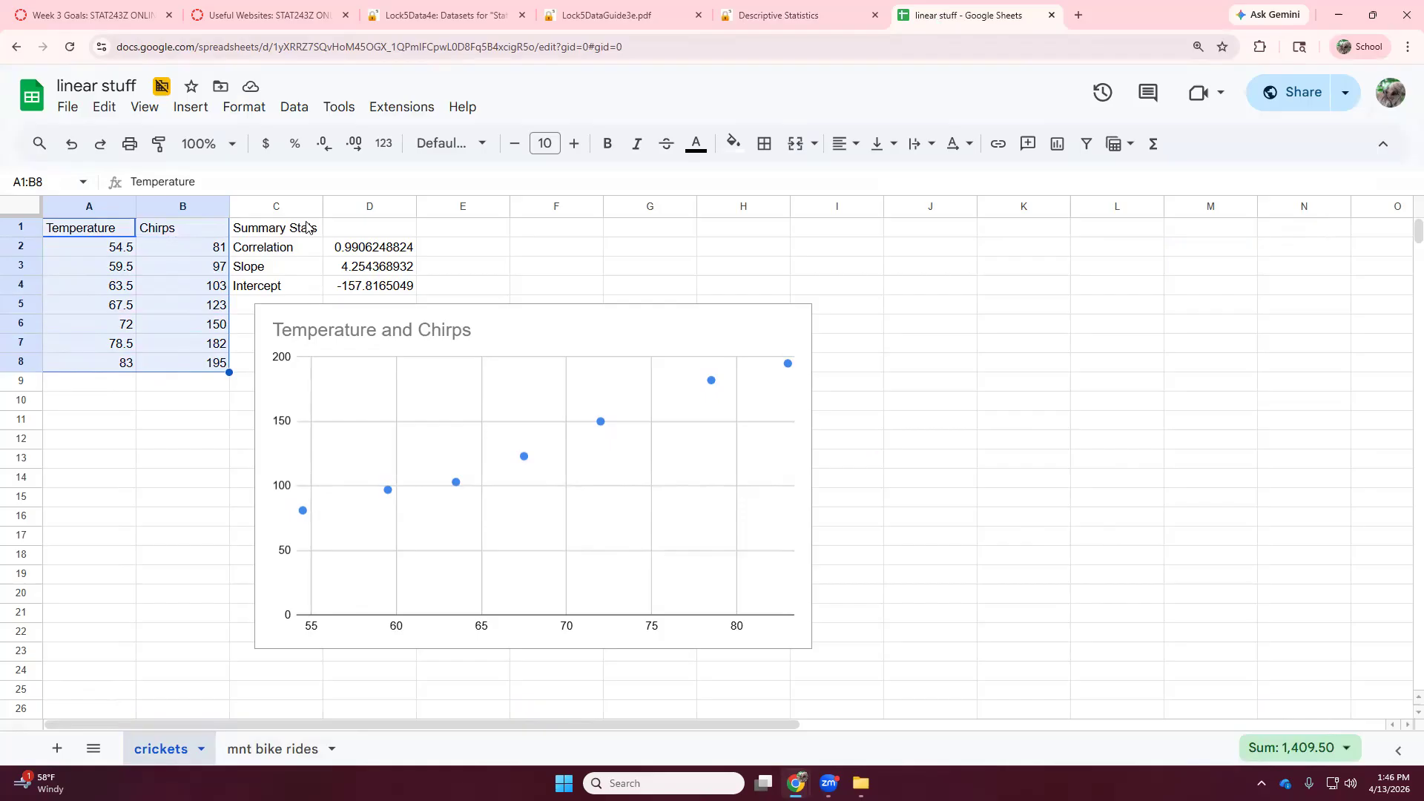
scroll(307, 224, "up", 4)
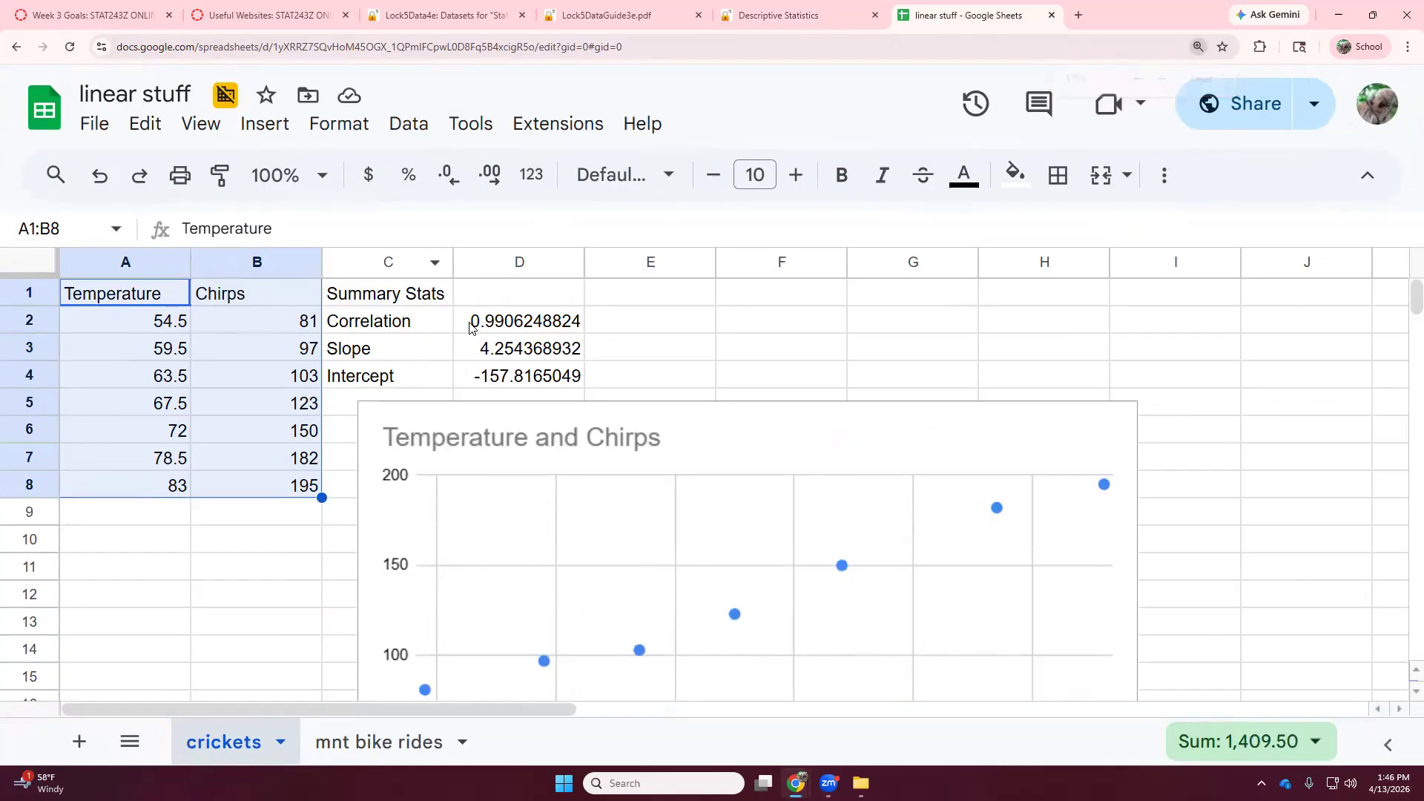
left_click(499, 326)
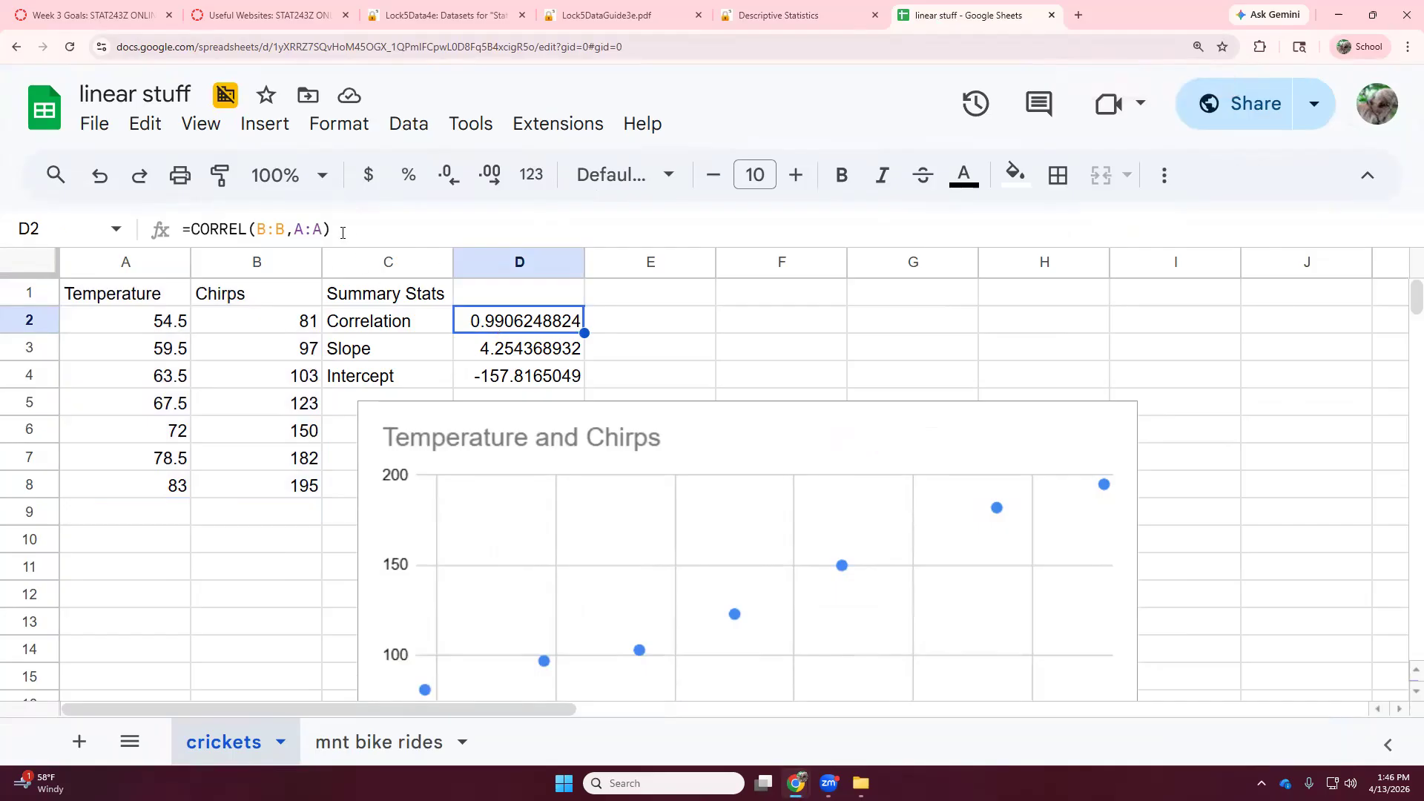
left_click_drag(333, 229, 165, 236)
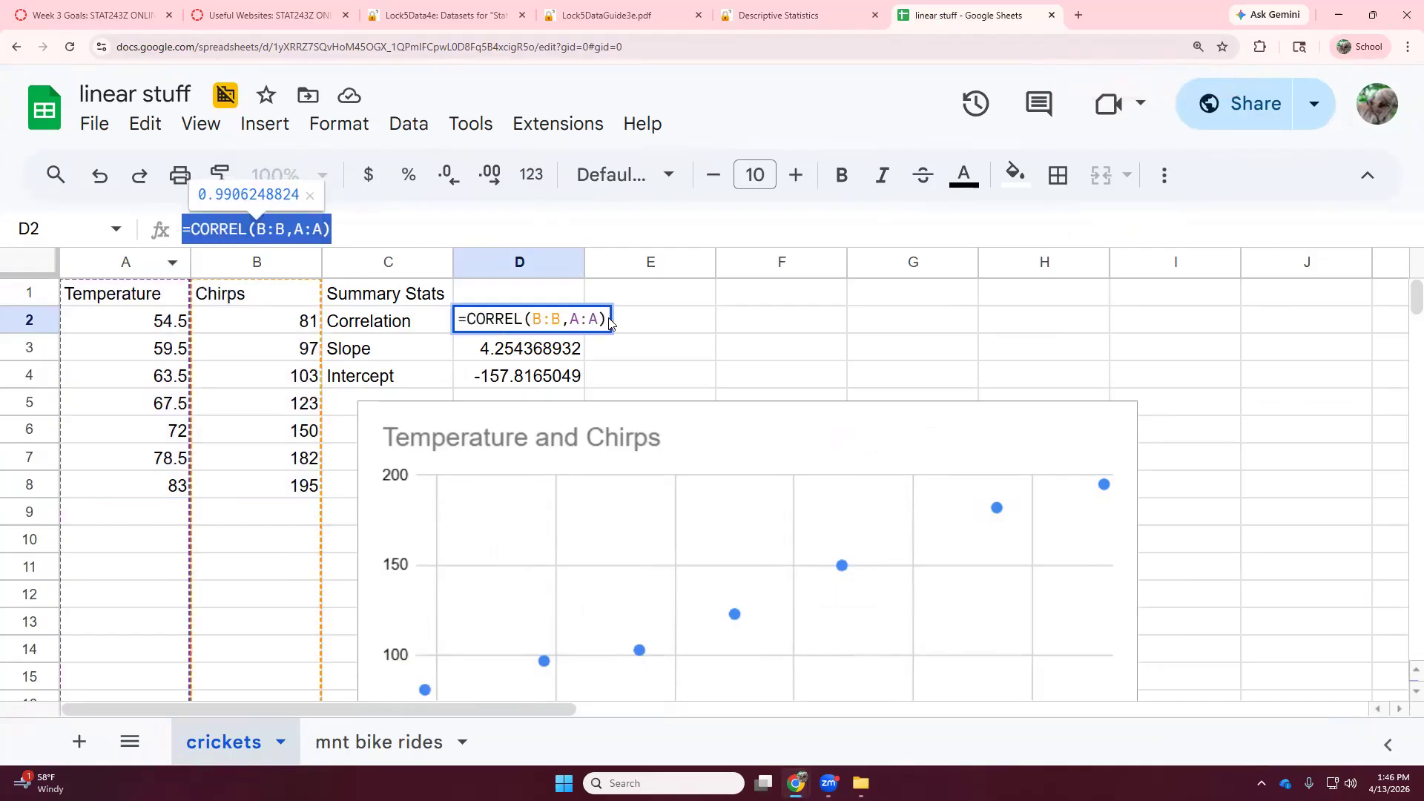
key("Return")
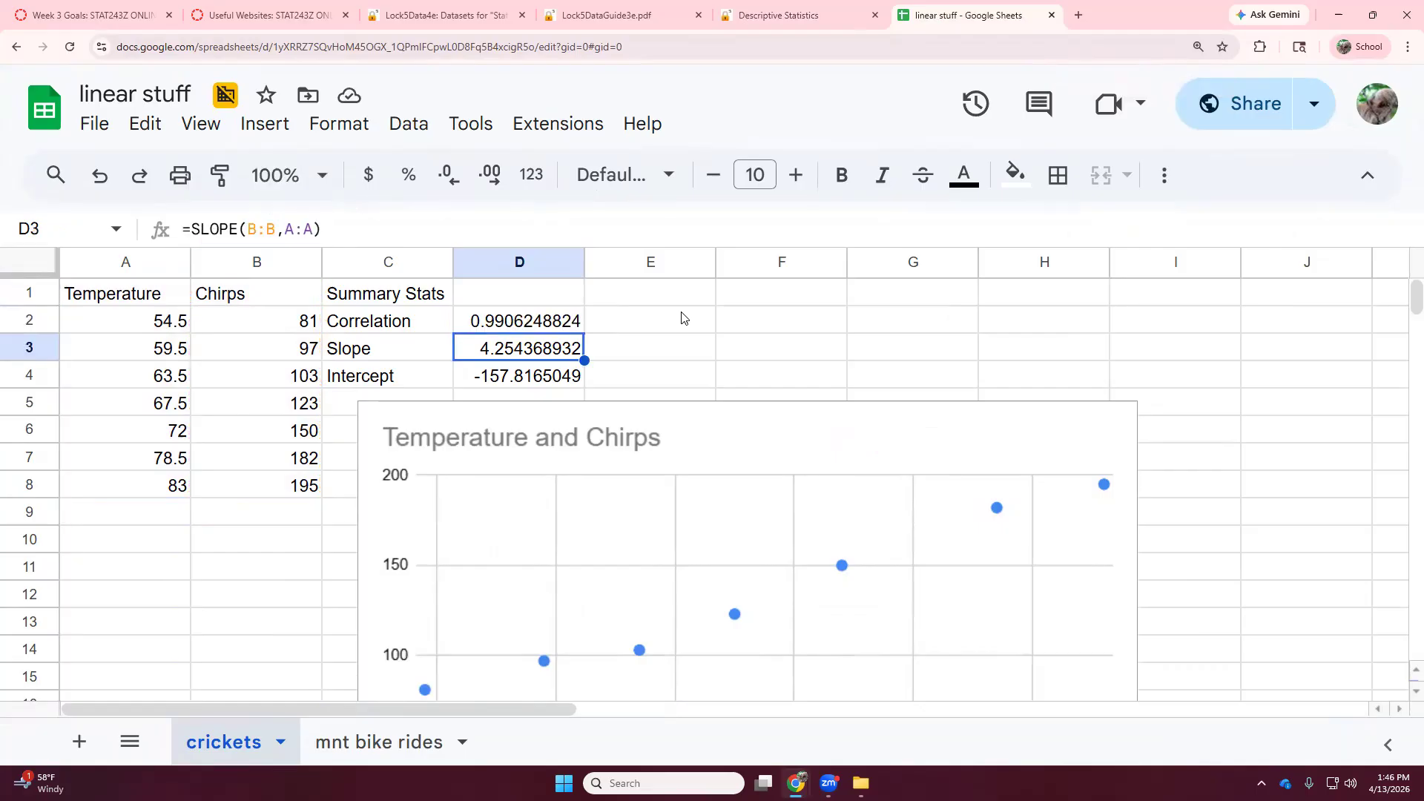
- Calculate the correlation of Chirps and Temperature in cell E2 with =CORREL(B:B,A:A)
left_click(695, 327)
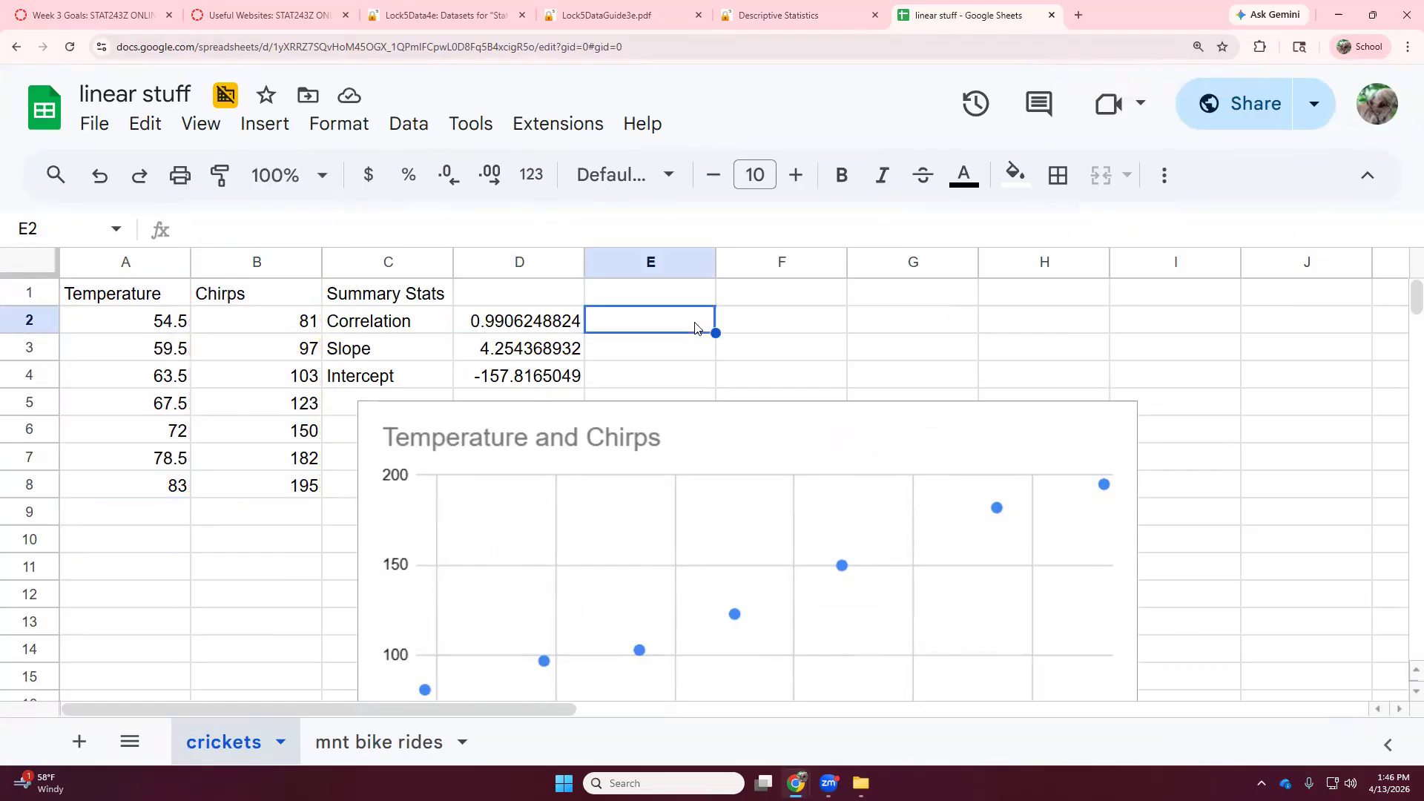
type("=c")
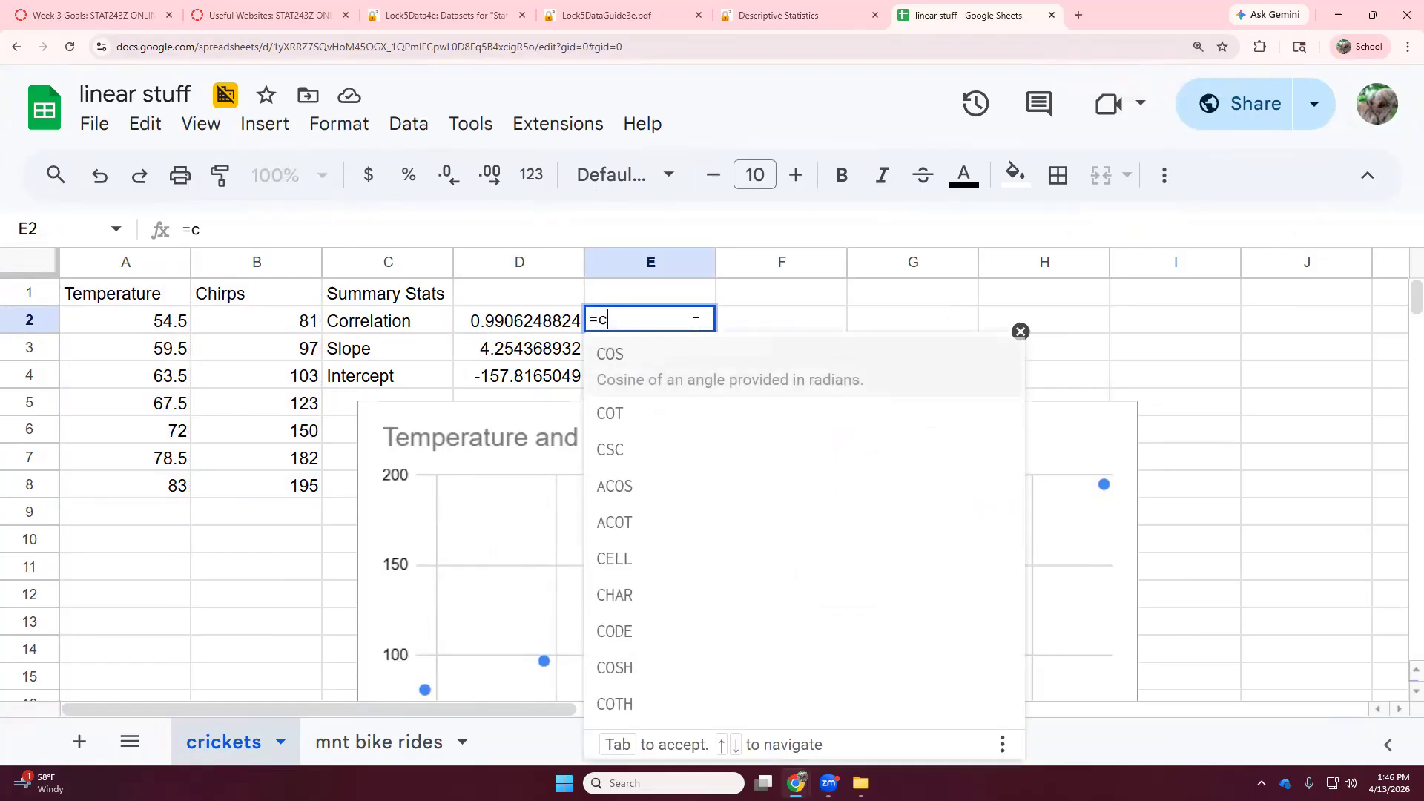
type("orr")
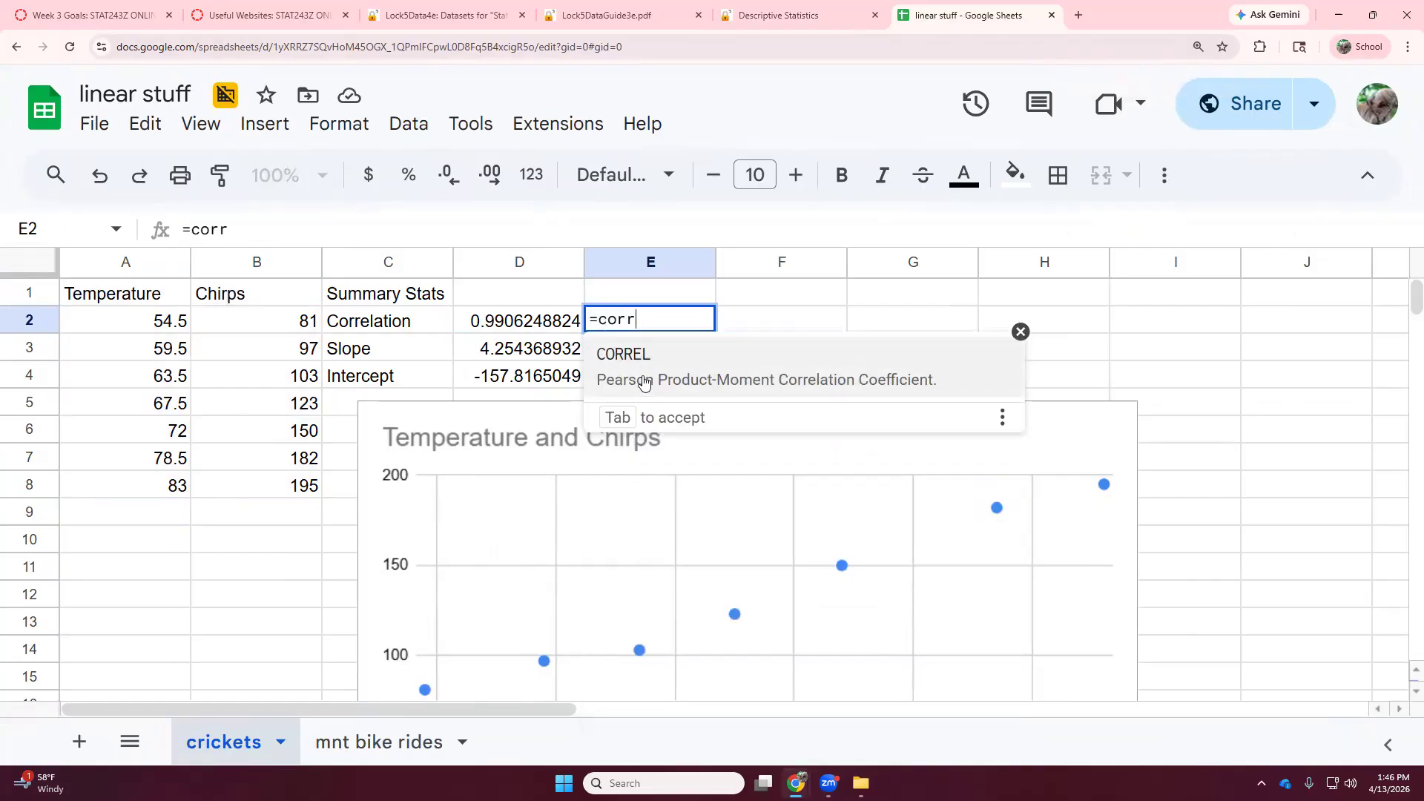
left_click(808, 383)
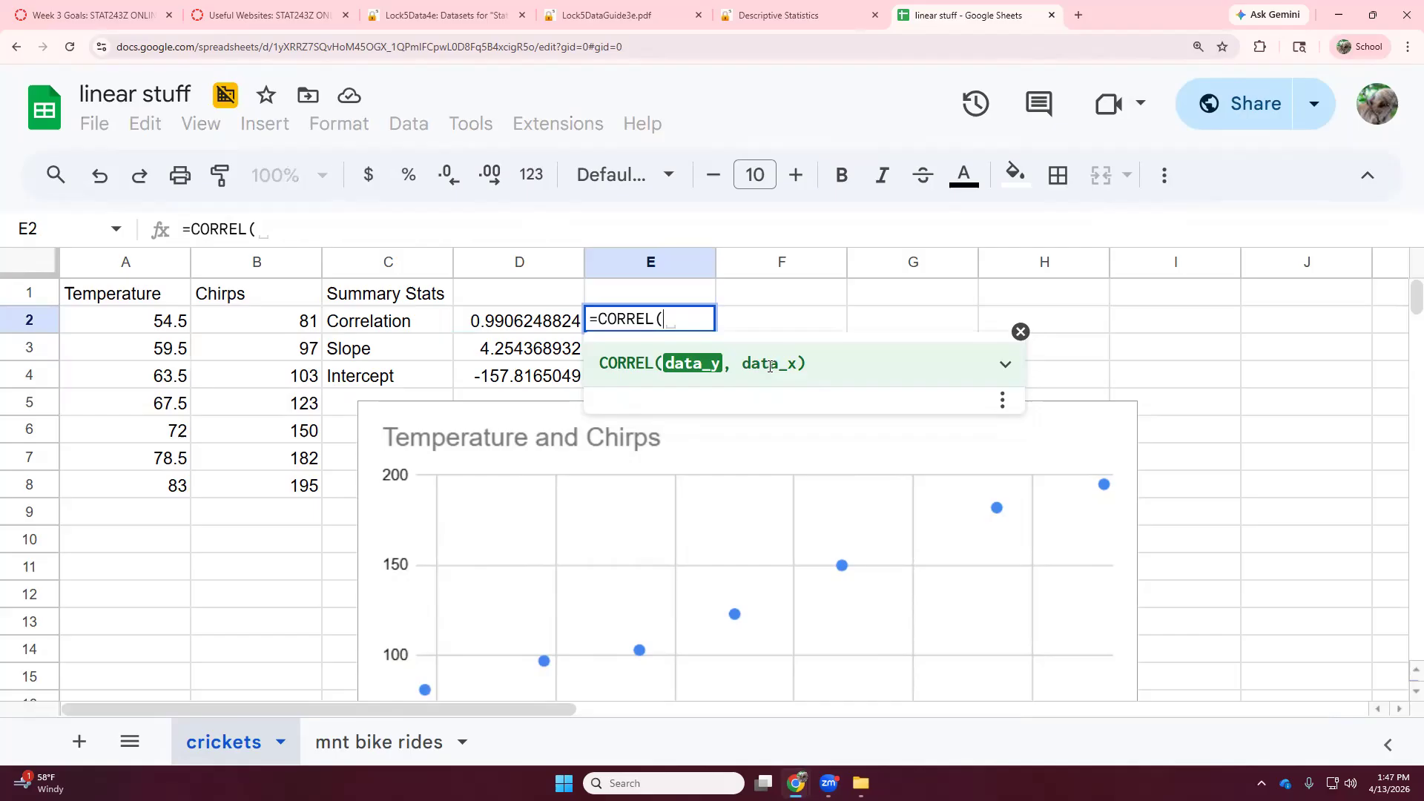
left_click(250, 264)
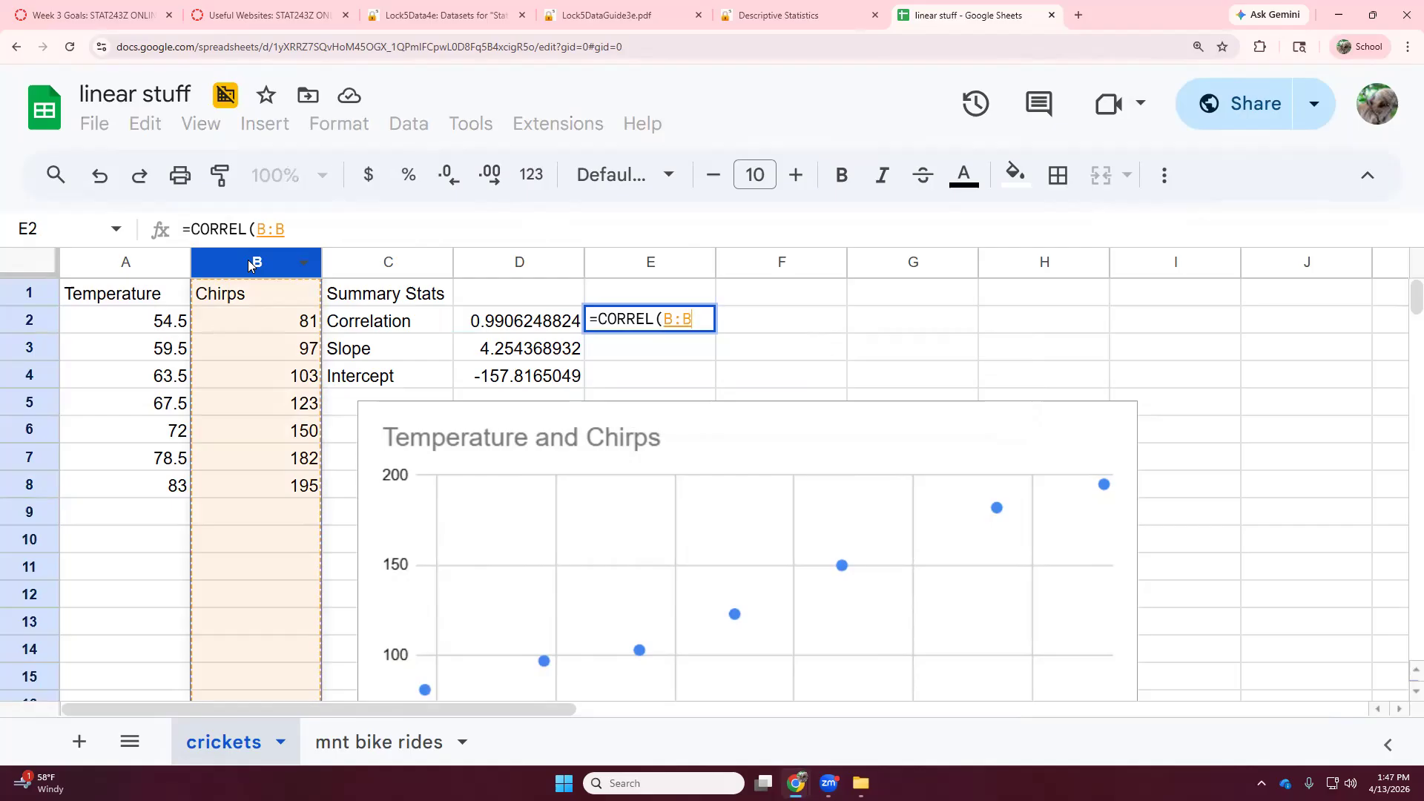
type(",")
left_click(132, 271)
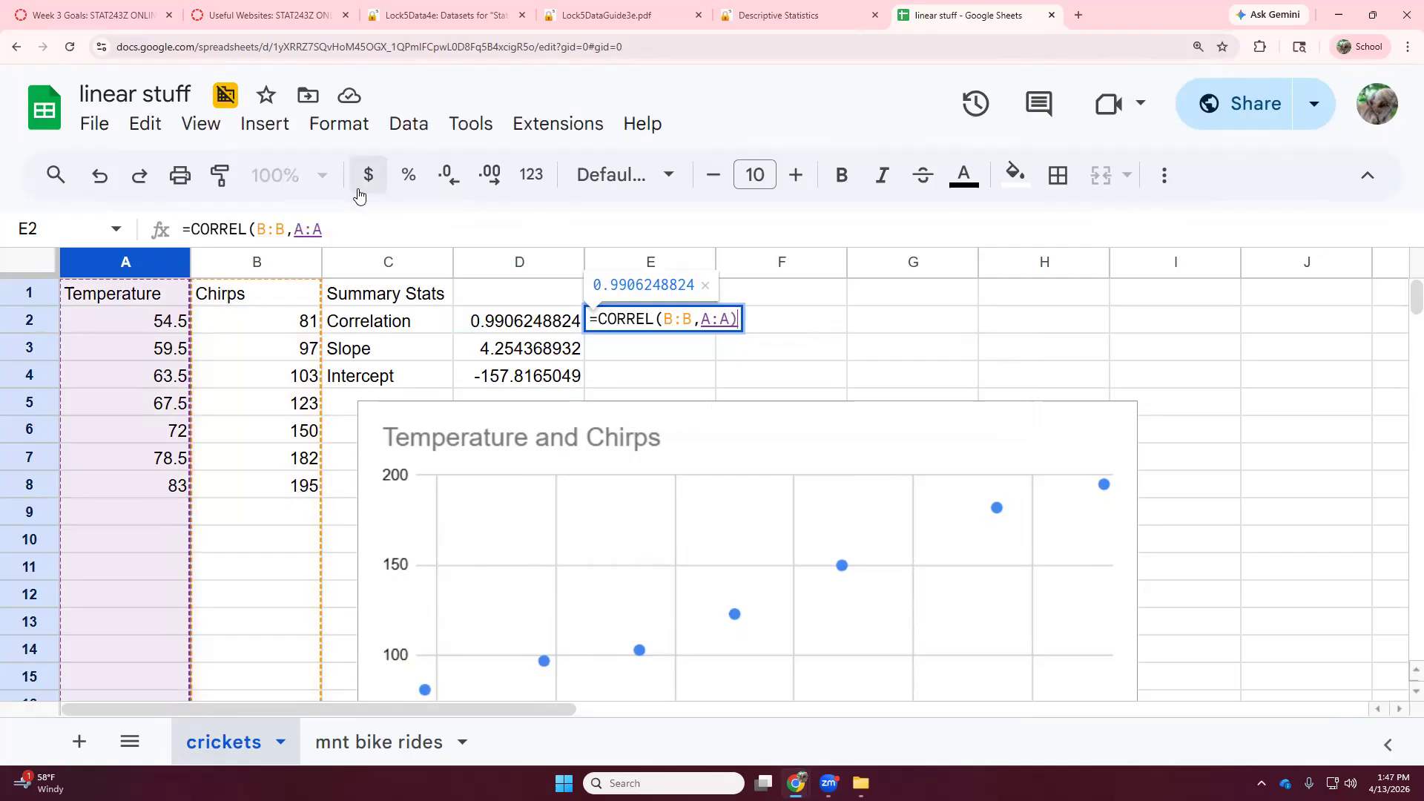
type(")")
key("Return")
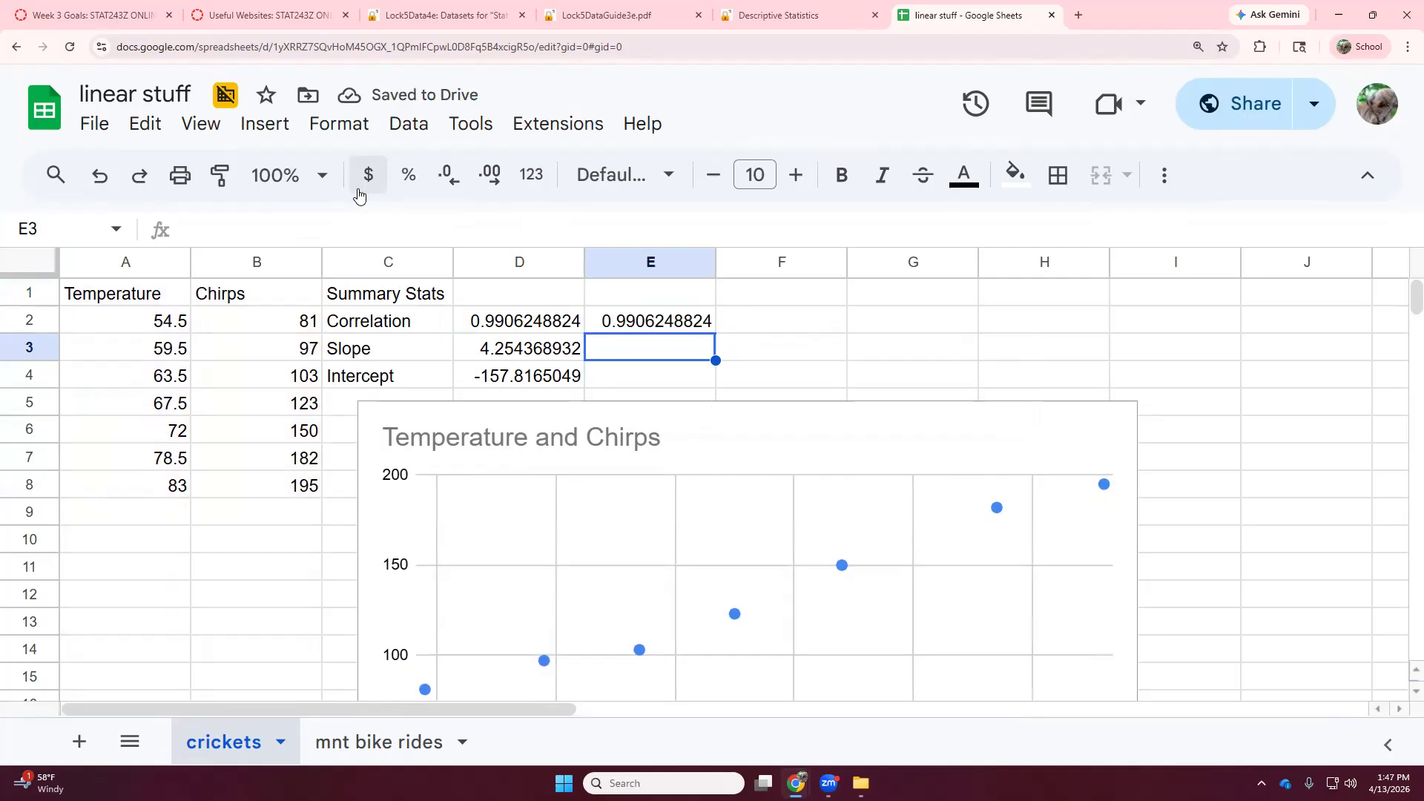
- Load the Cricket Chirps (Temperature vs Chirps) data set in StatKey and switch its variables to match the sheet's slope formula
left_click(521, 354)
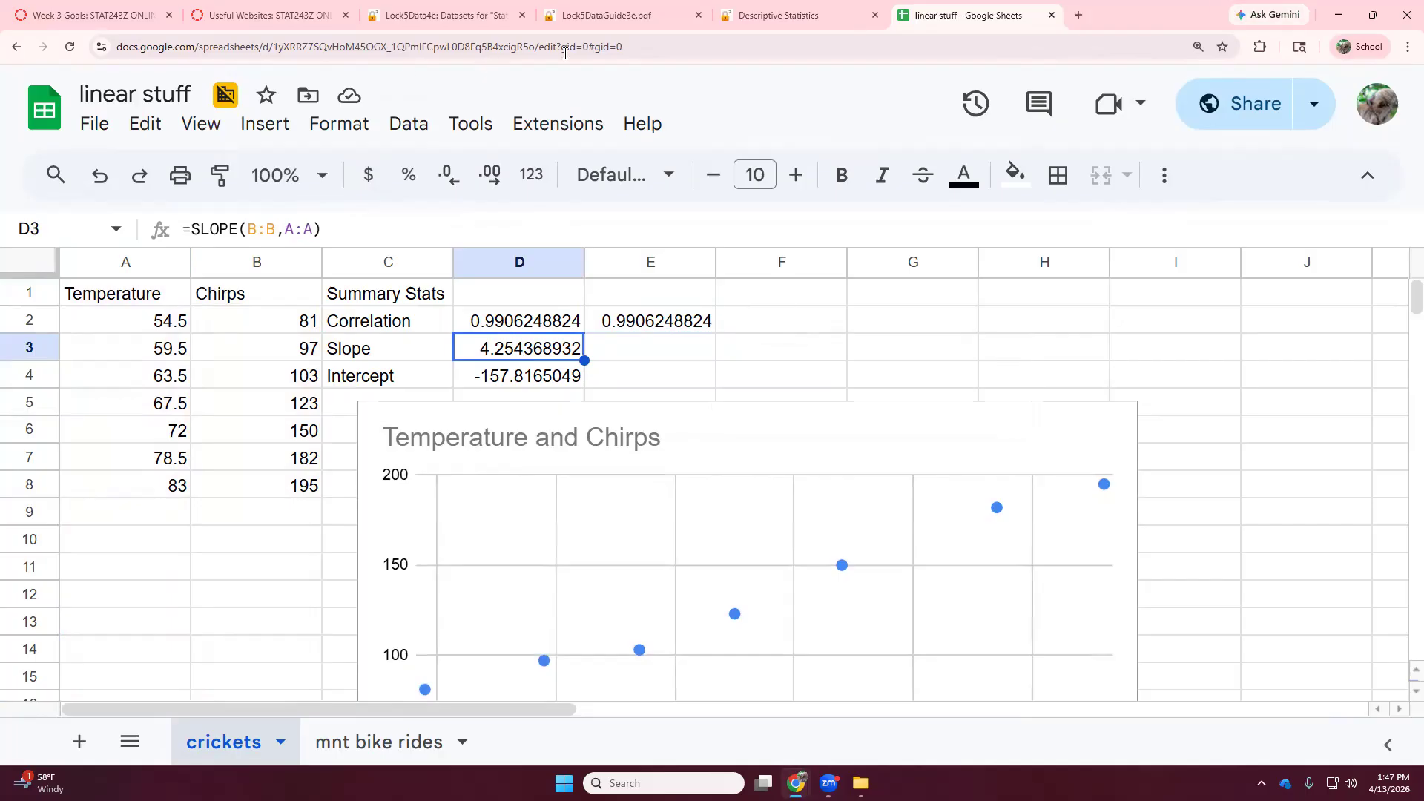
left_click(760, 19)
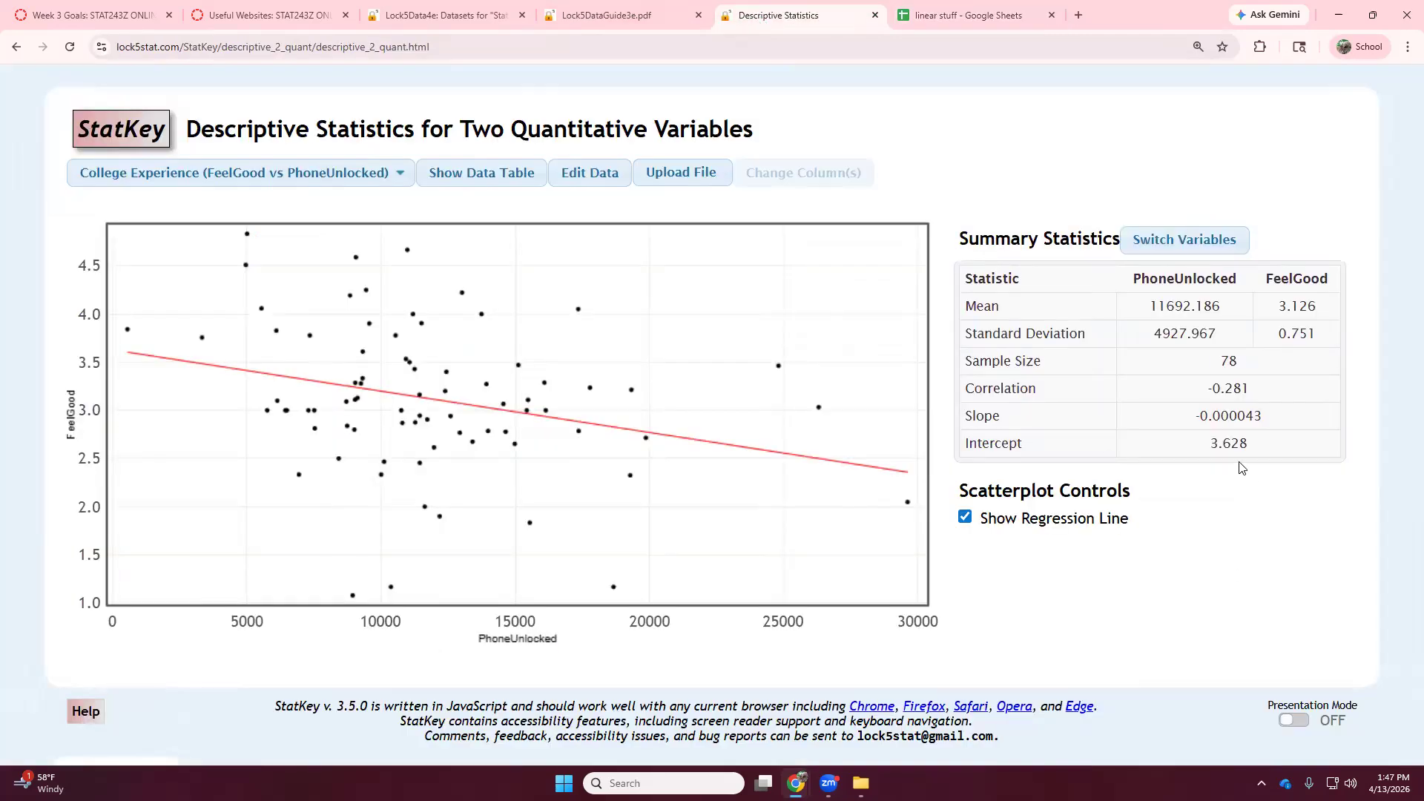
left_click(320, 176)
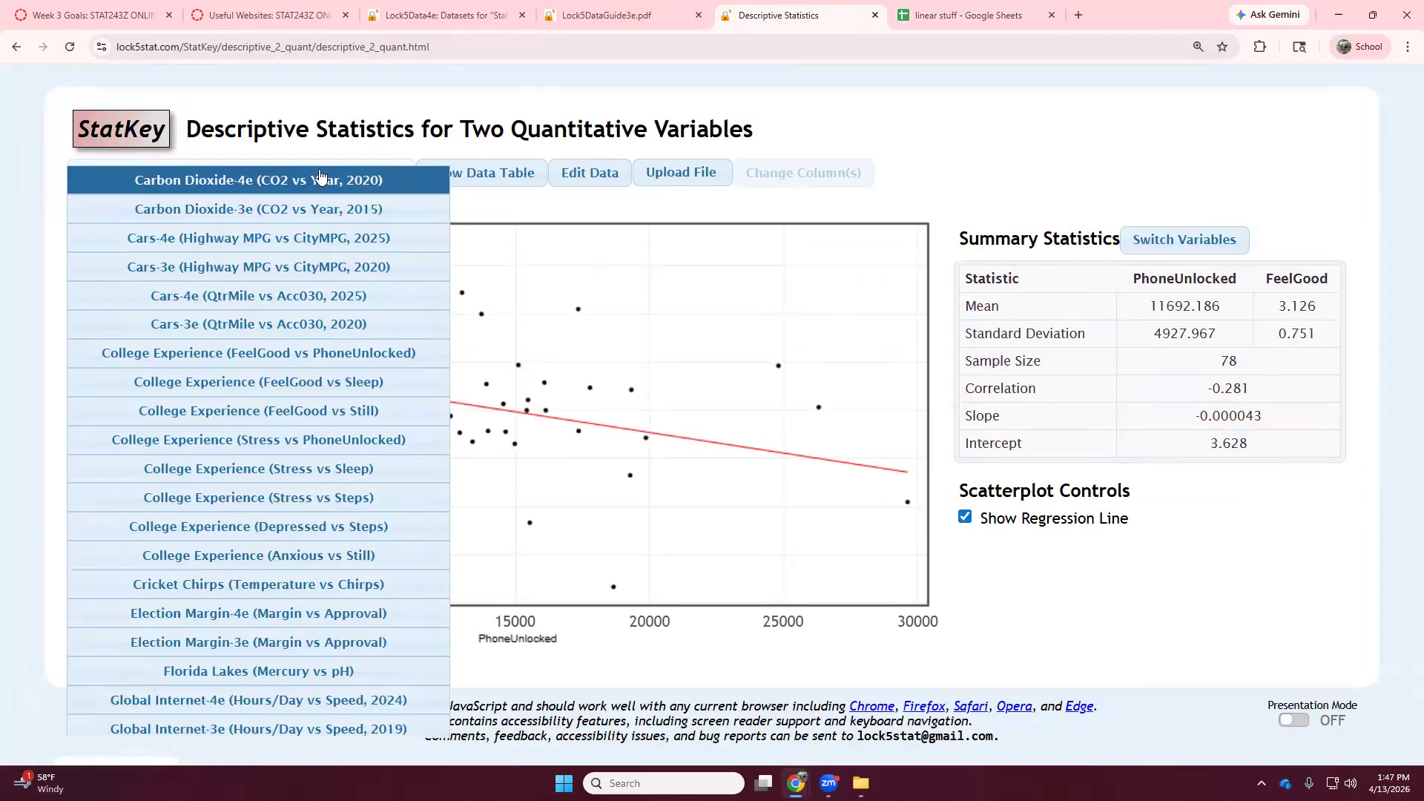
left_click(206, 585)
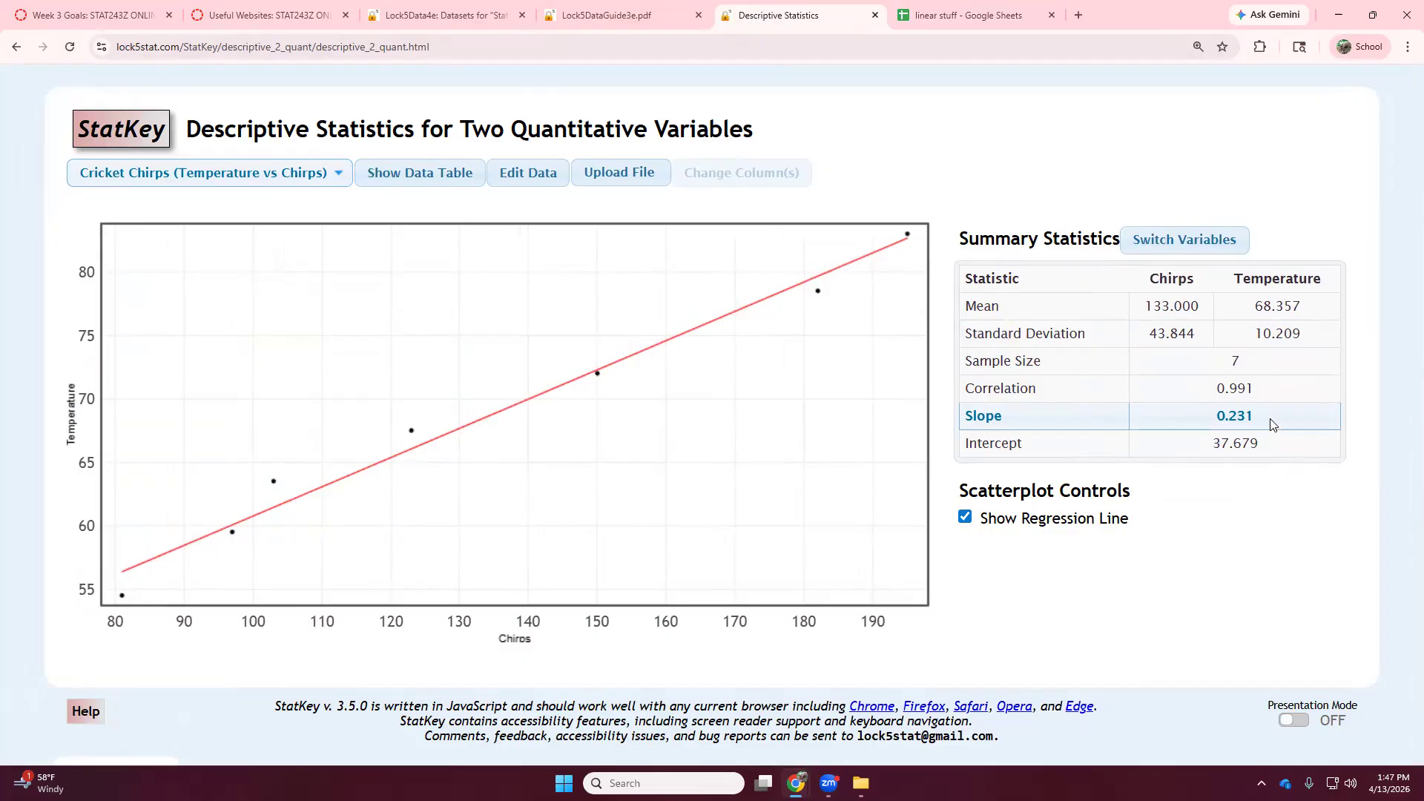
left_click(1185, 238)
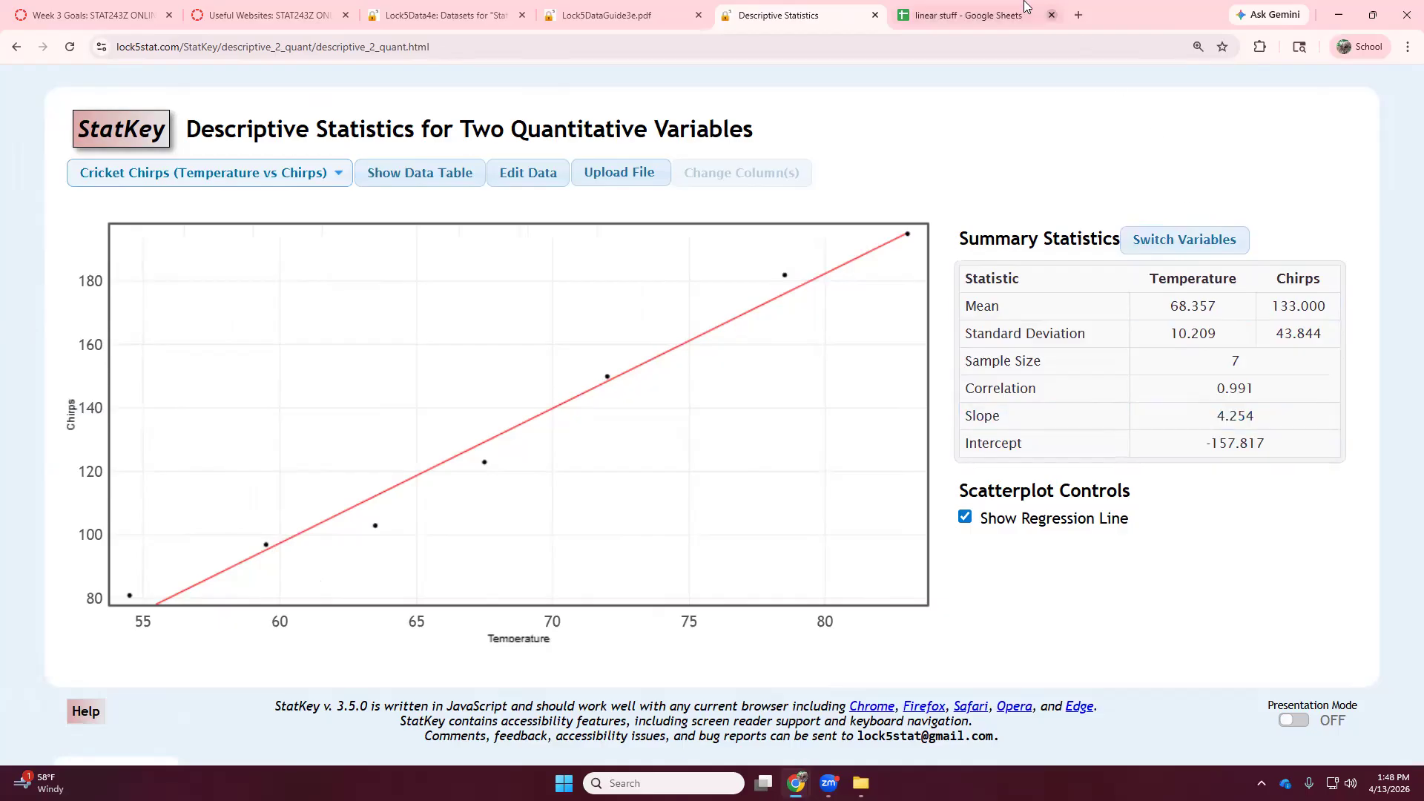
- Clear the Temperature and Chirps data from columns A and B of the crickets sheet in Google Sheets
left_click(942, 13)
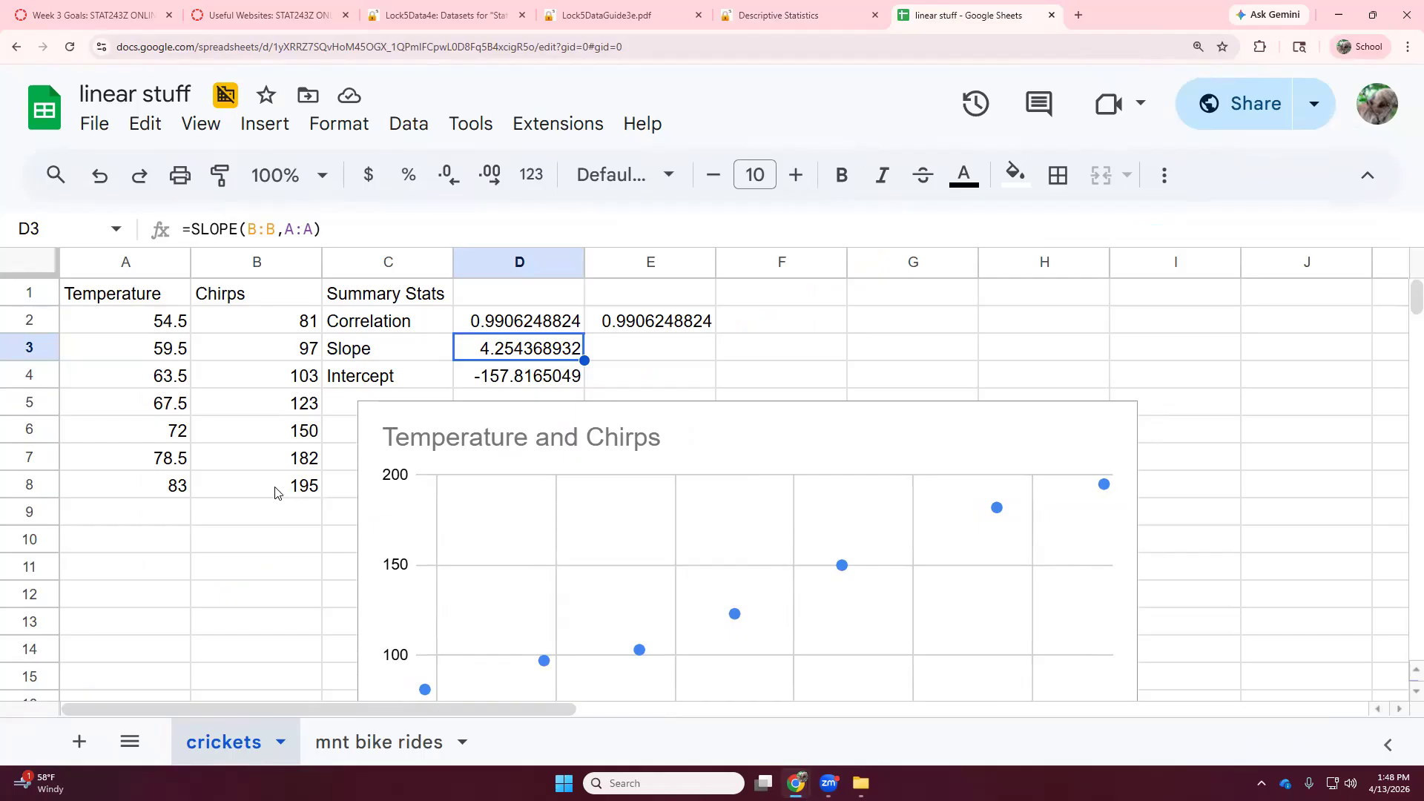
left_click_drag(124, 295, 149, 483)
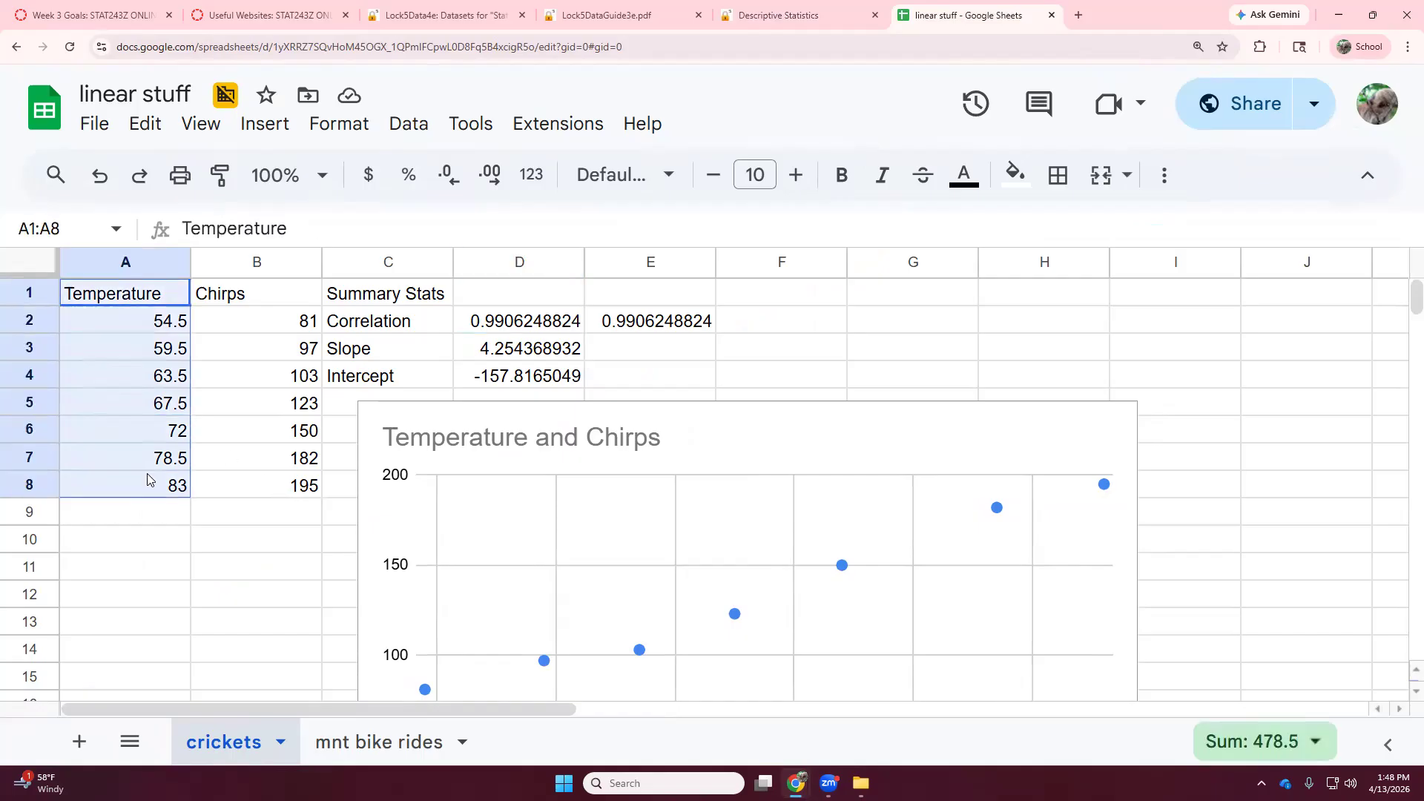
left_click_drag(259, 302, 256, 460)
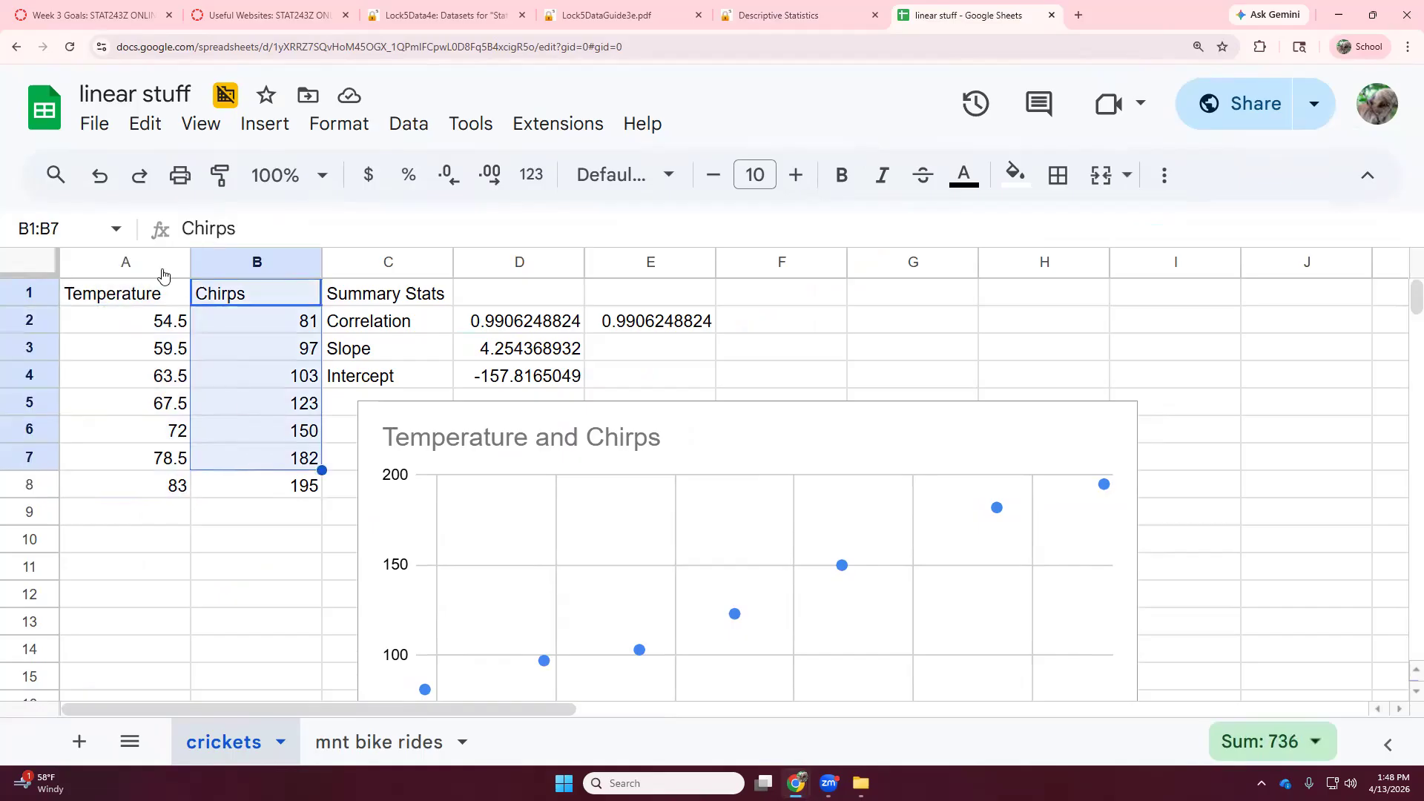
left_click(175, 275)
left_click_drag(176, 275, 221, 273)
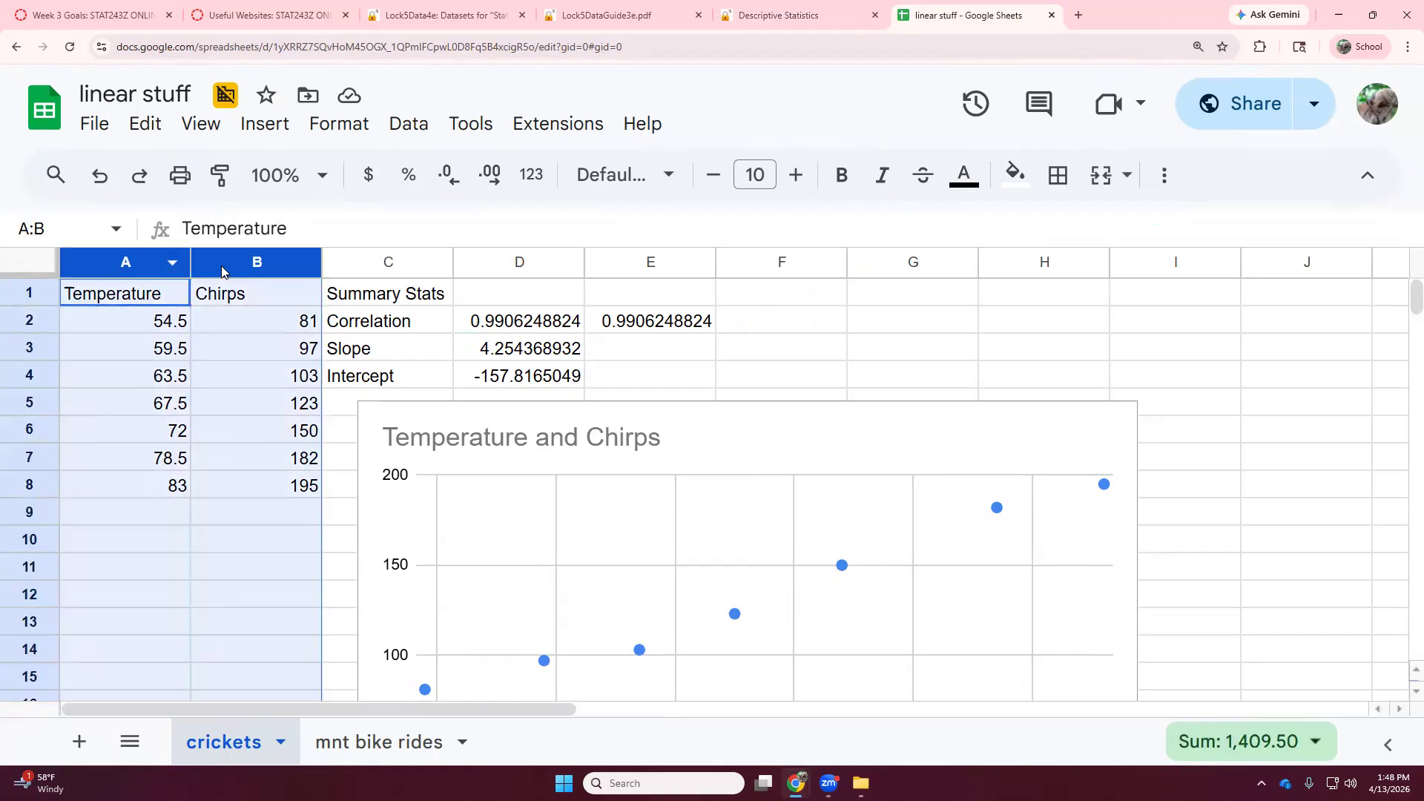
key("Delete")
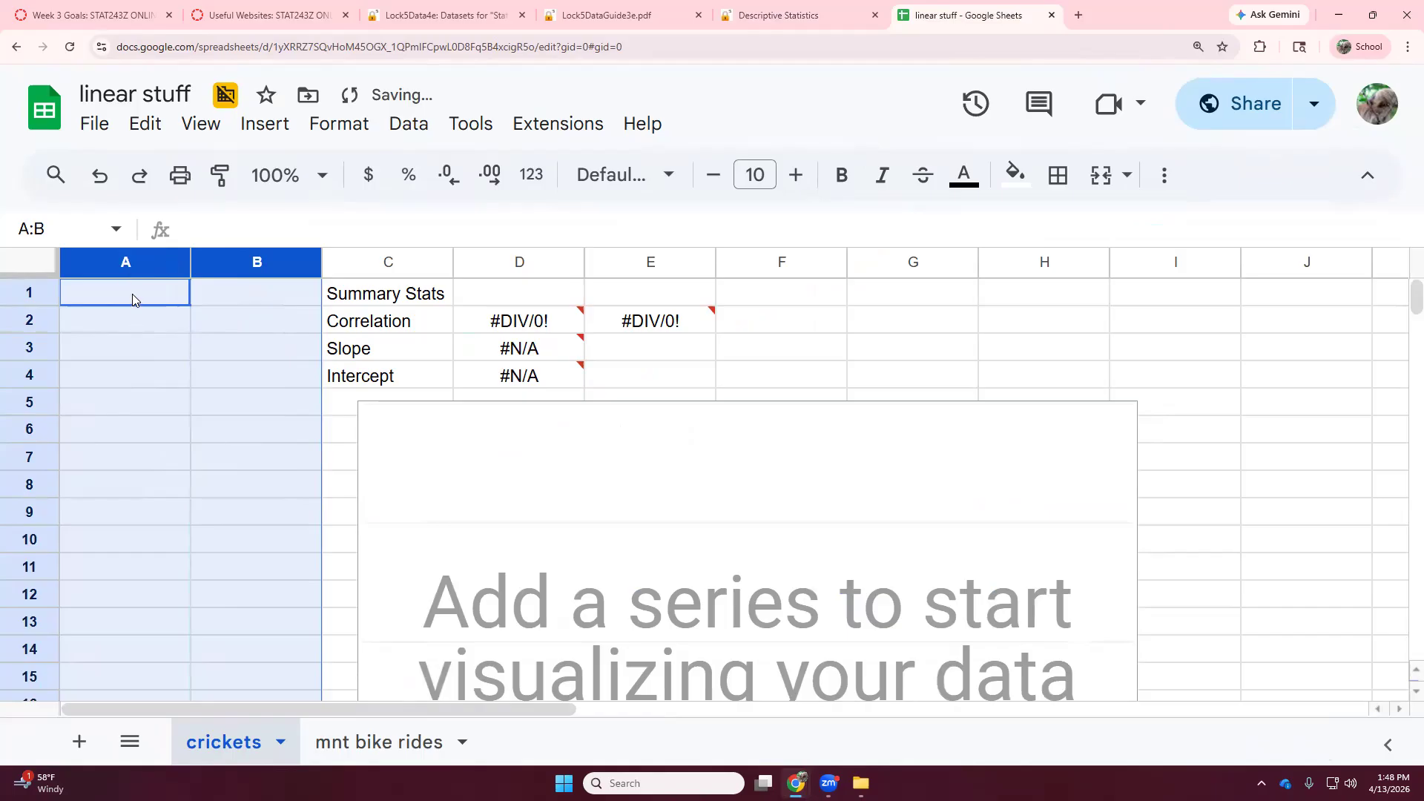
left_click(132, 294)
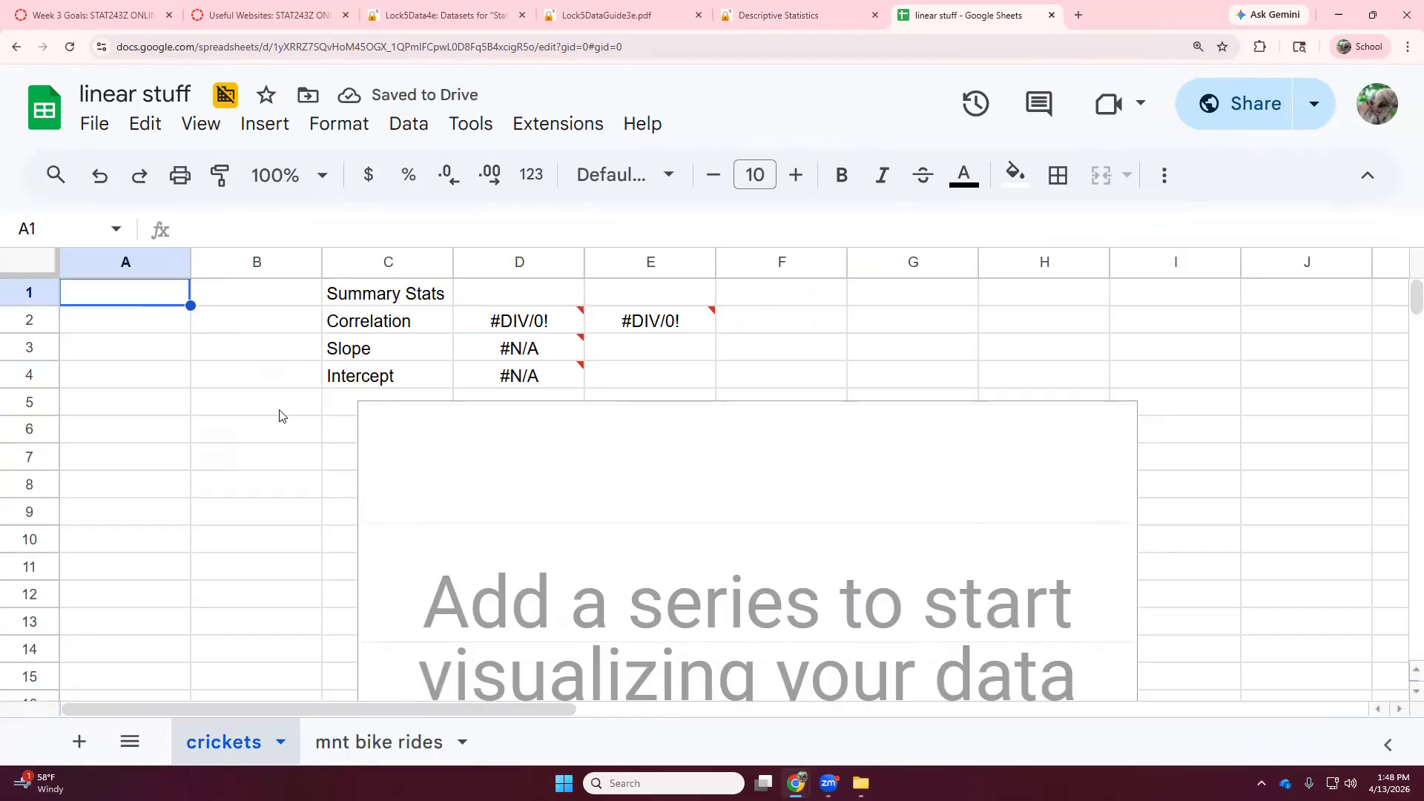
- Copy the Minutes and Kilometers data in A1:B21 of mnt bike rides into crickets at A1, and check the summary statistics
left_click(370, 755)
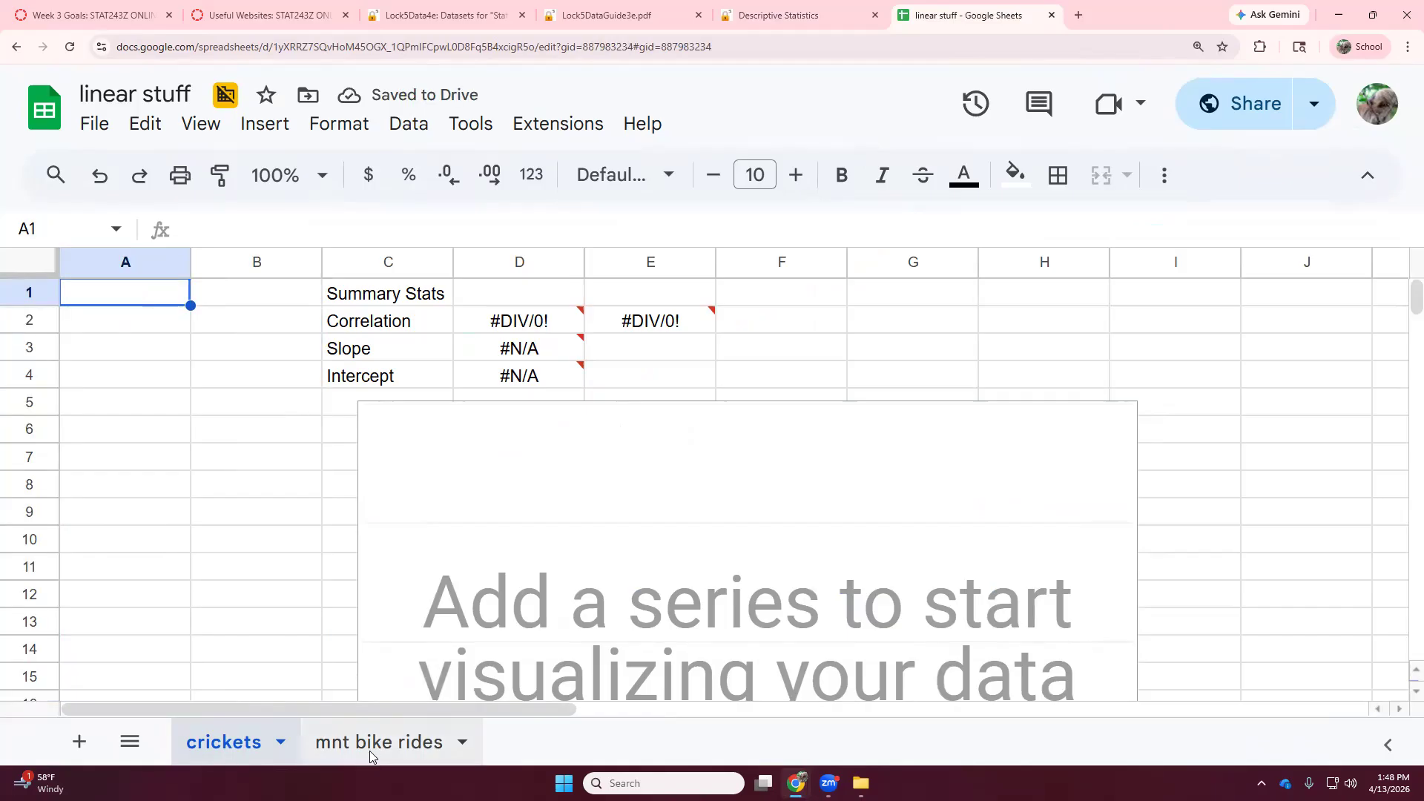
left_click_drag(101, 305, 306, 561)
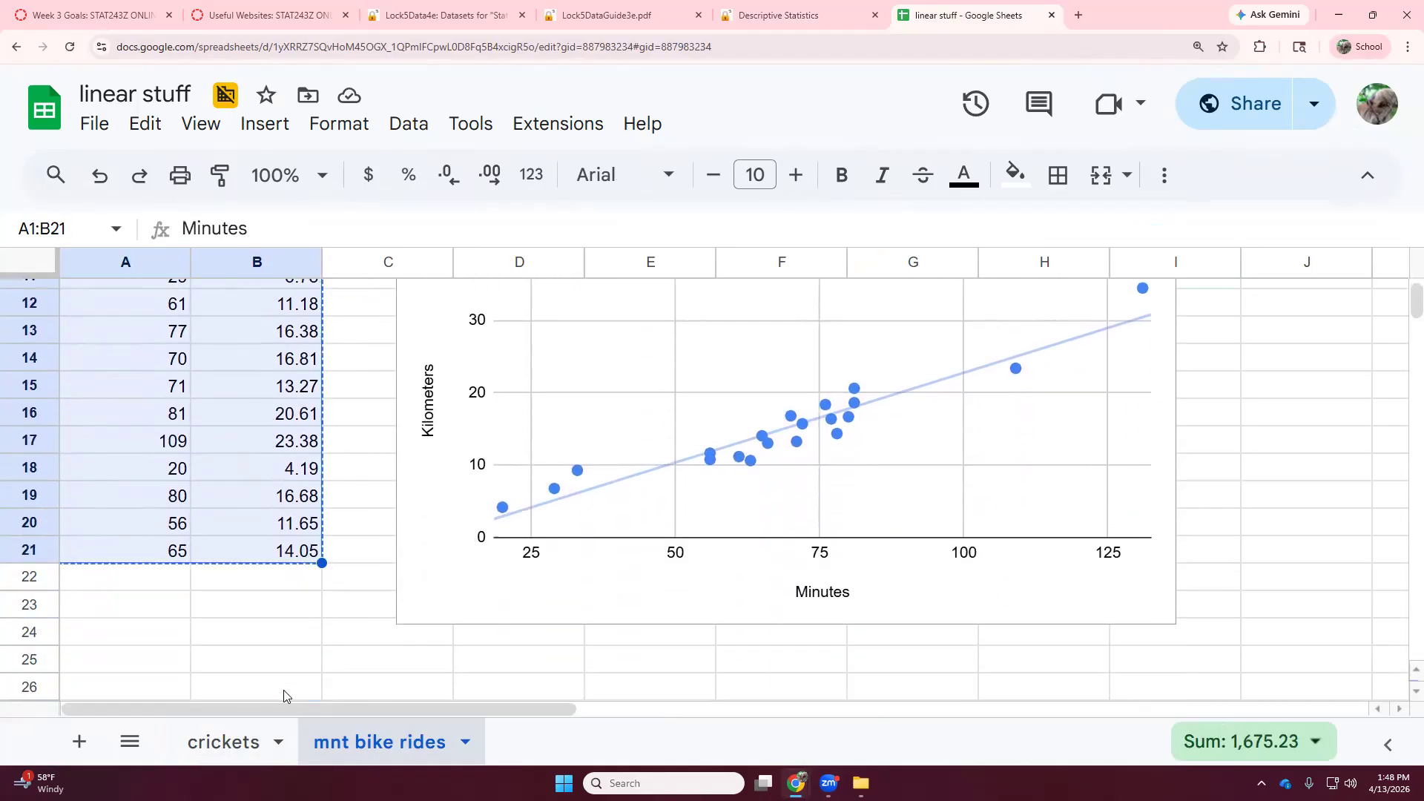
left_click(223, 742)
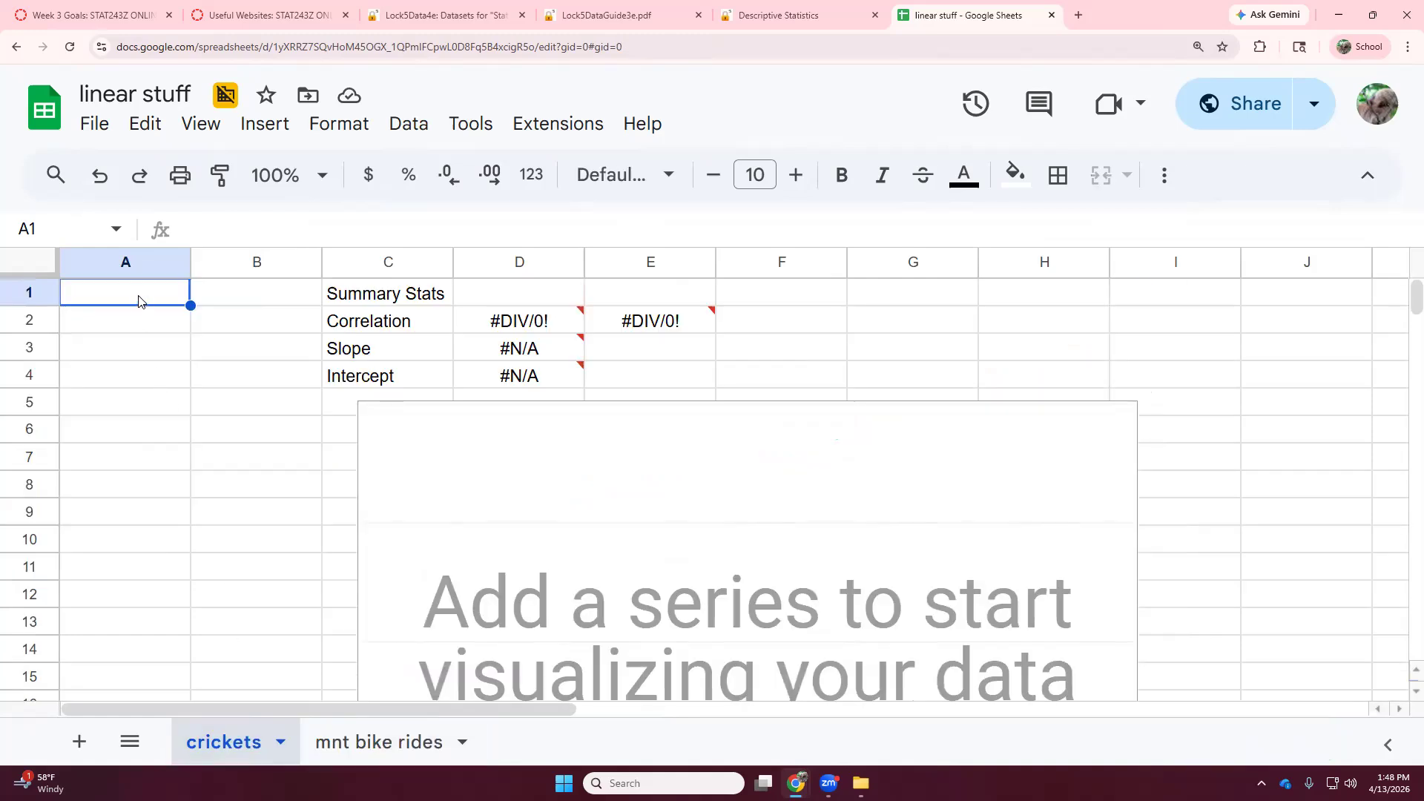
key("ctrl+v")
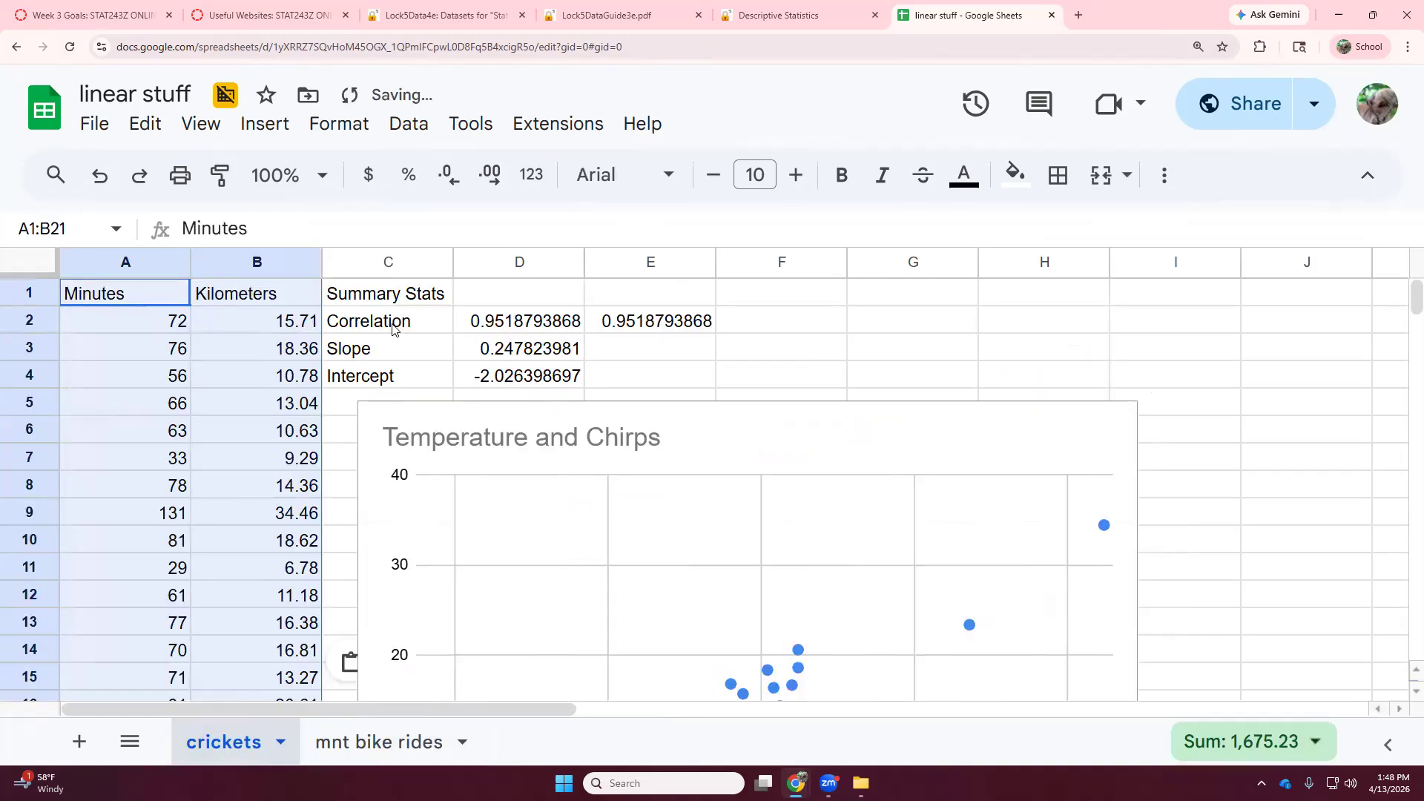
left_click(397, 326)
left_click_drag(478, 342, 490, 378)
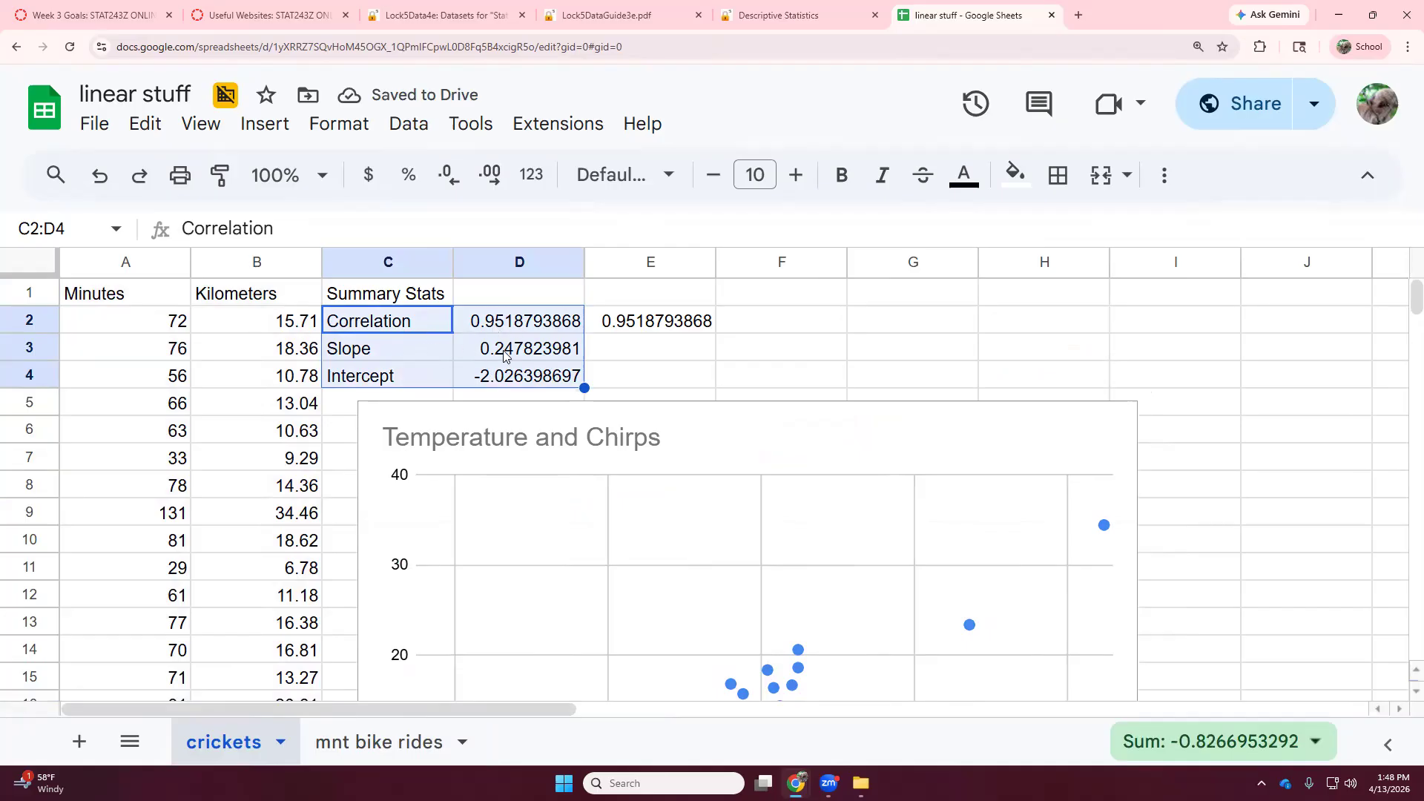
left_click(655, 328)
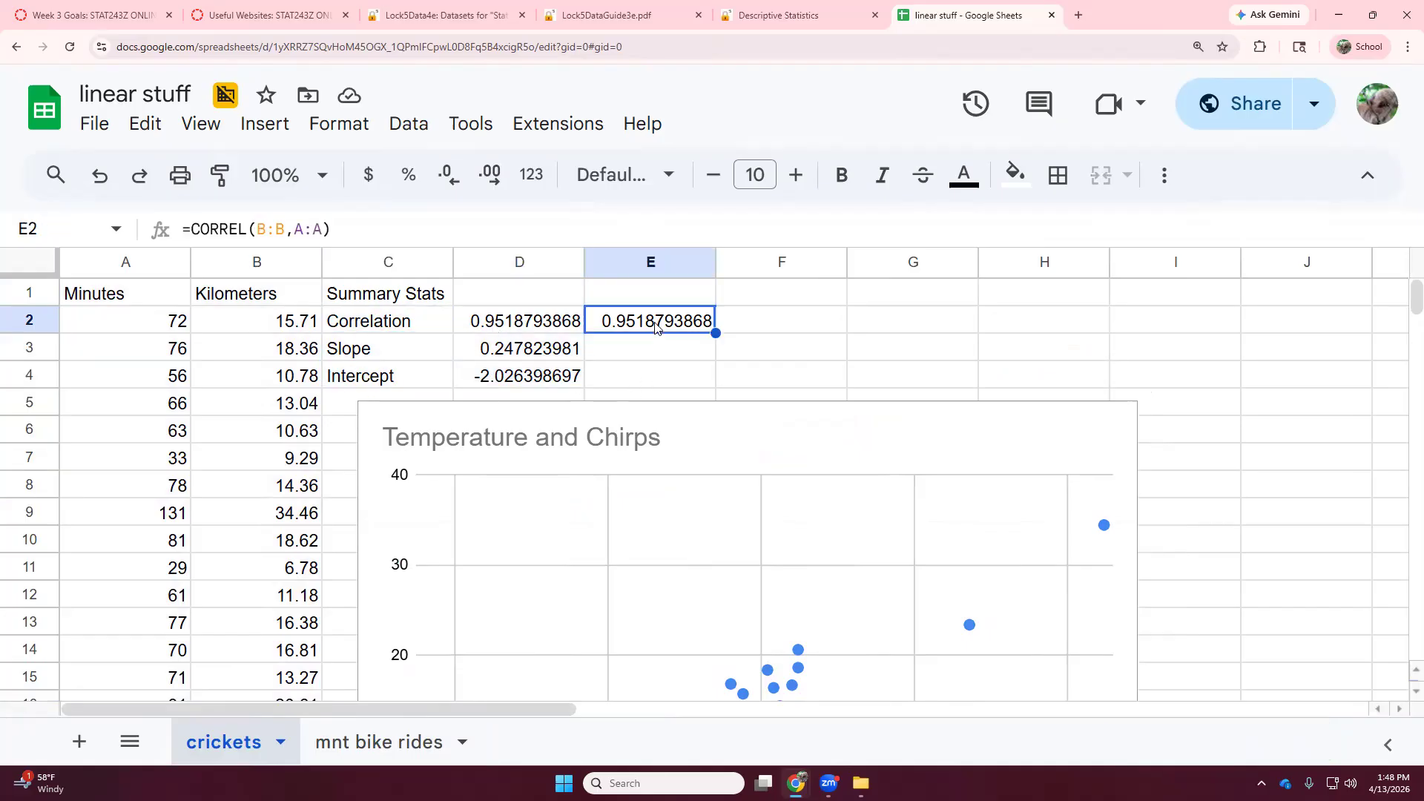
- Clear the second correlation formula from cell E2 on crickets and look over the chart
key("Delete")
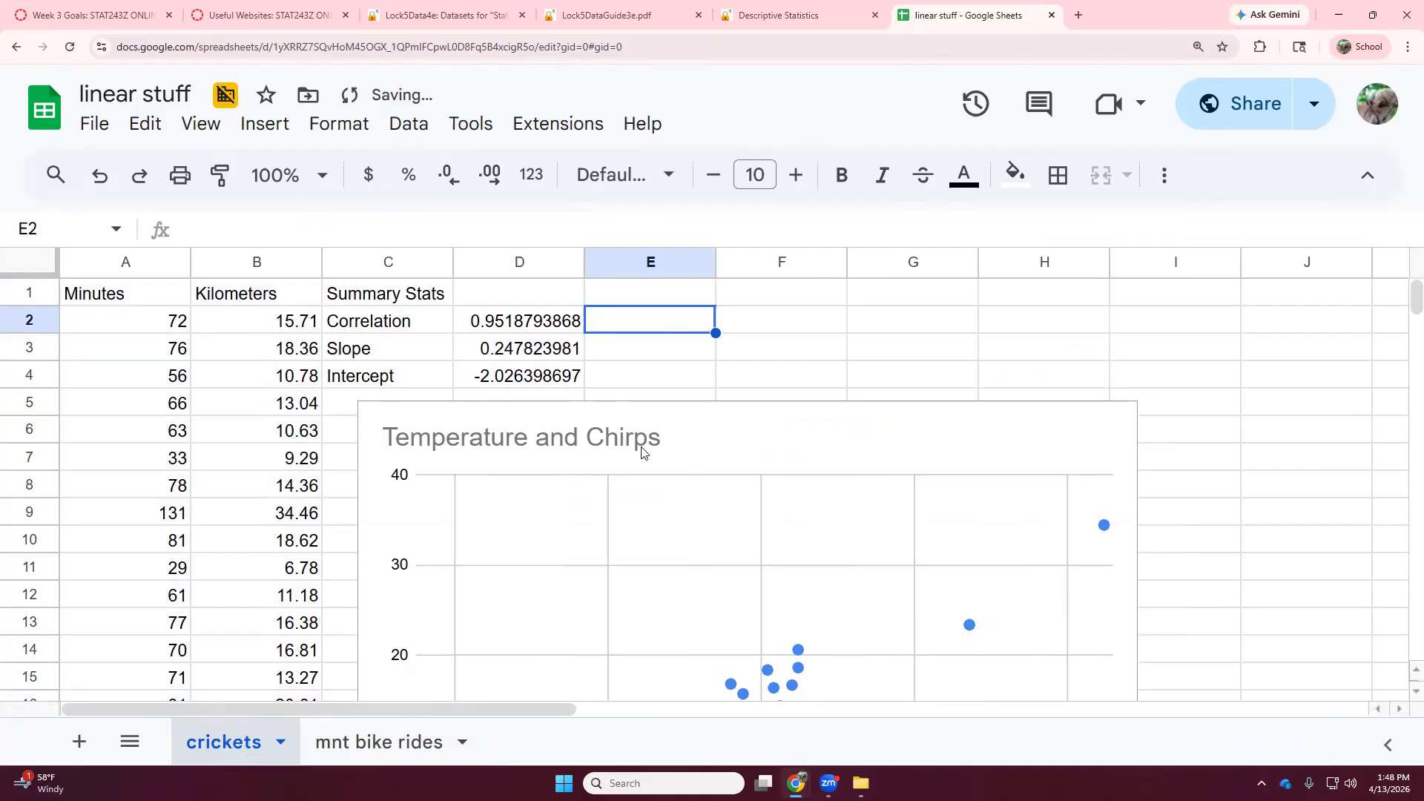
scroll(735, 497, "down", 2)
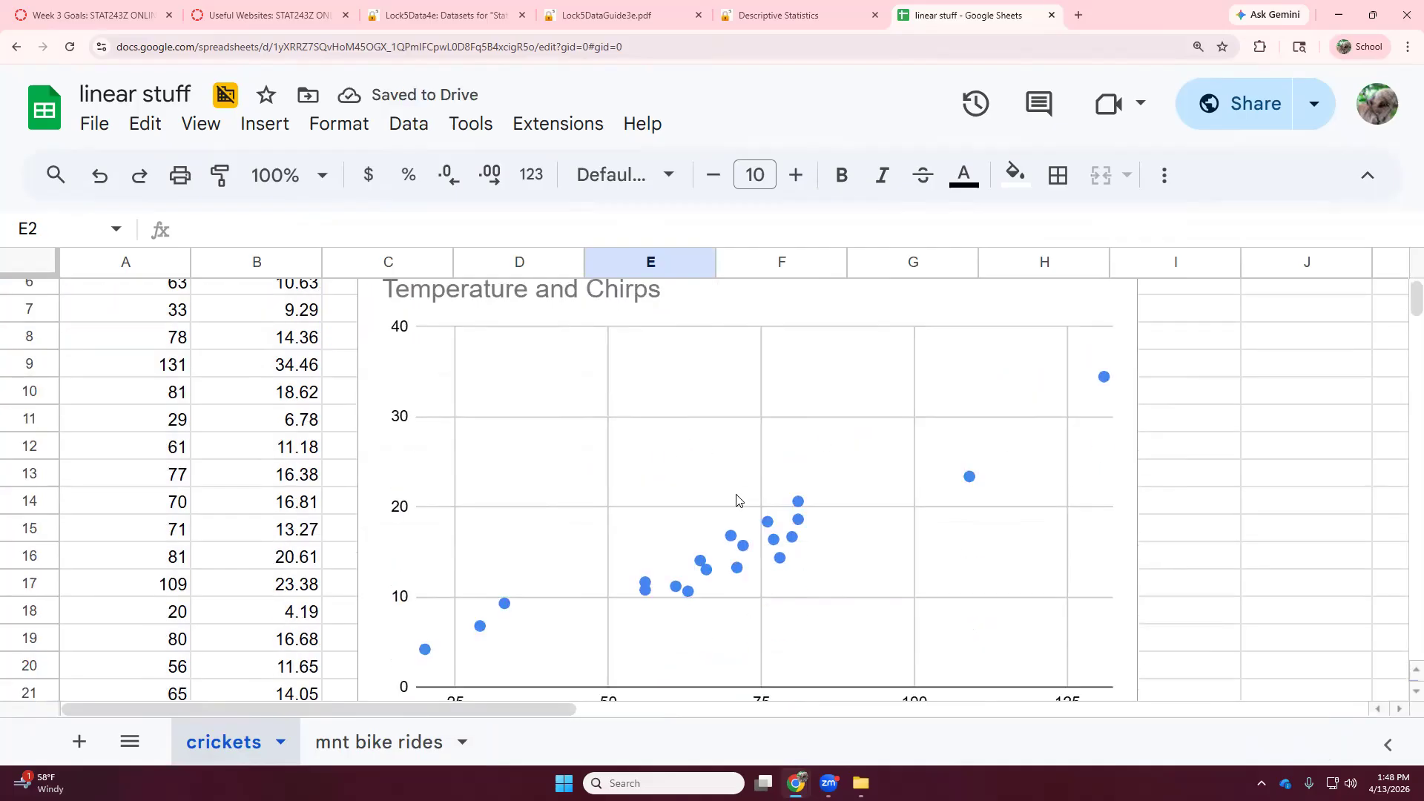
scroll(858, 531, "up", 2)
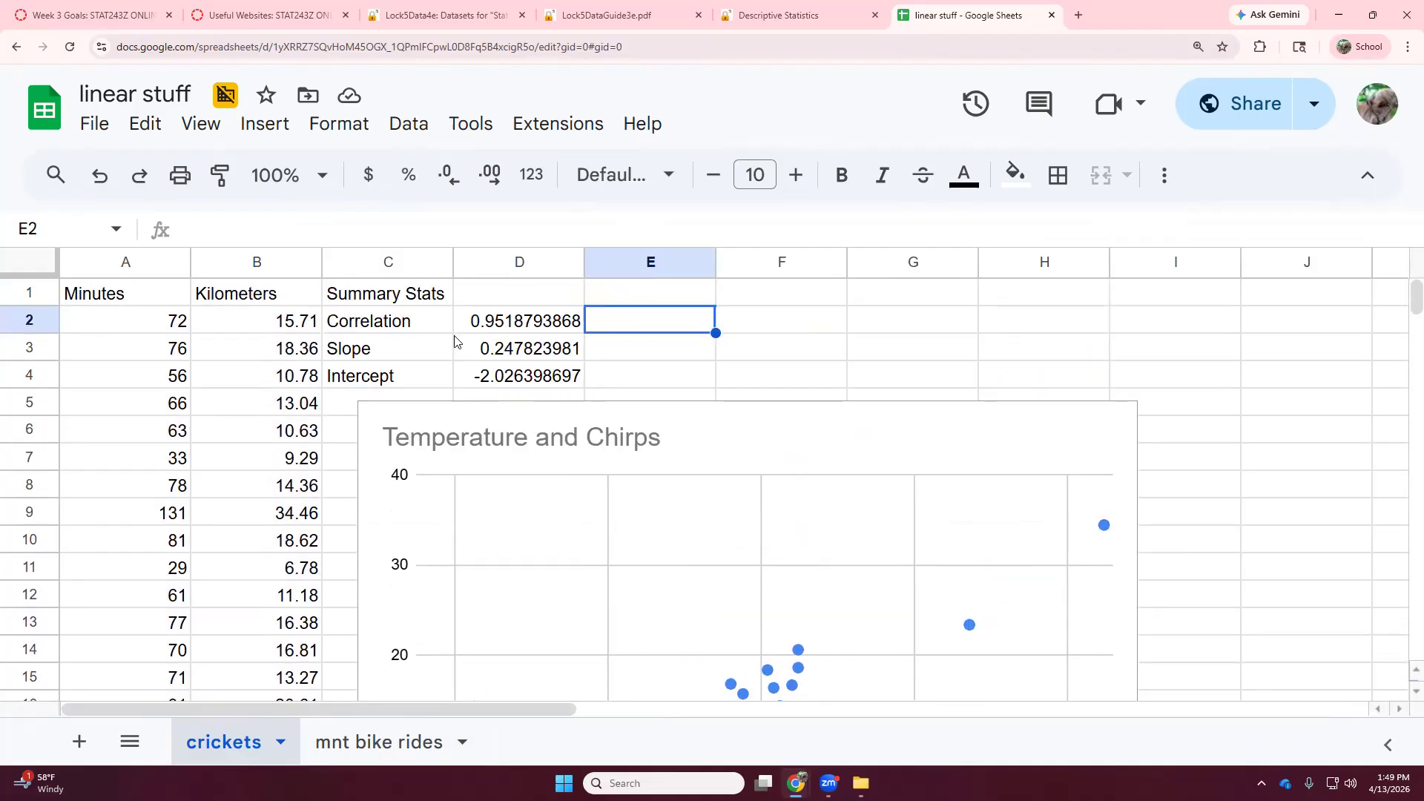
- Undo the E2 deletion, the paste of the ride data and the clearing of columns A and B on crickets
left_click(119, 189)
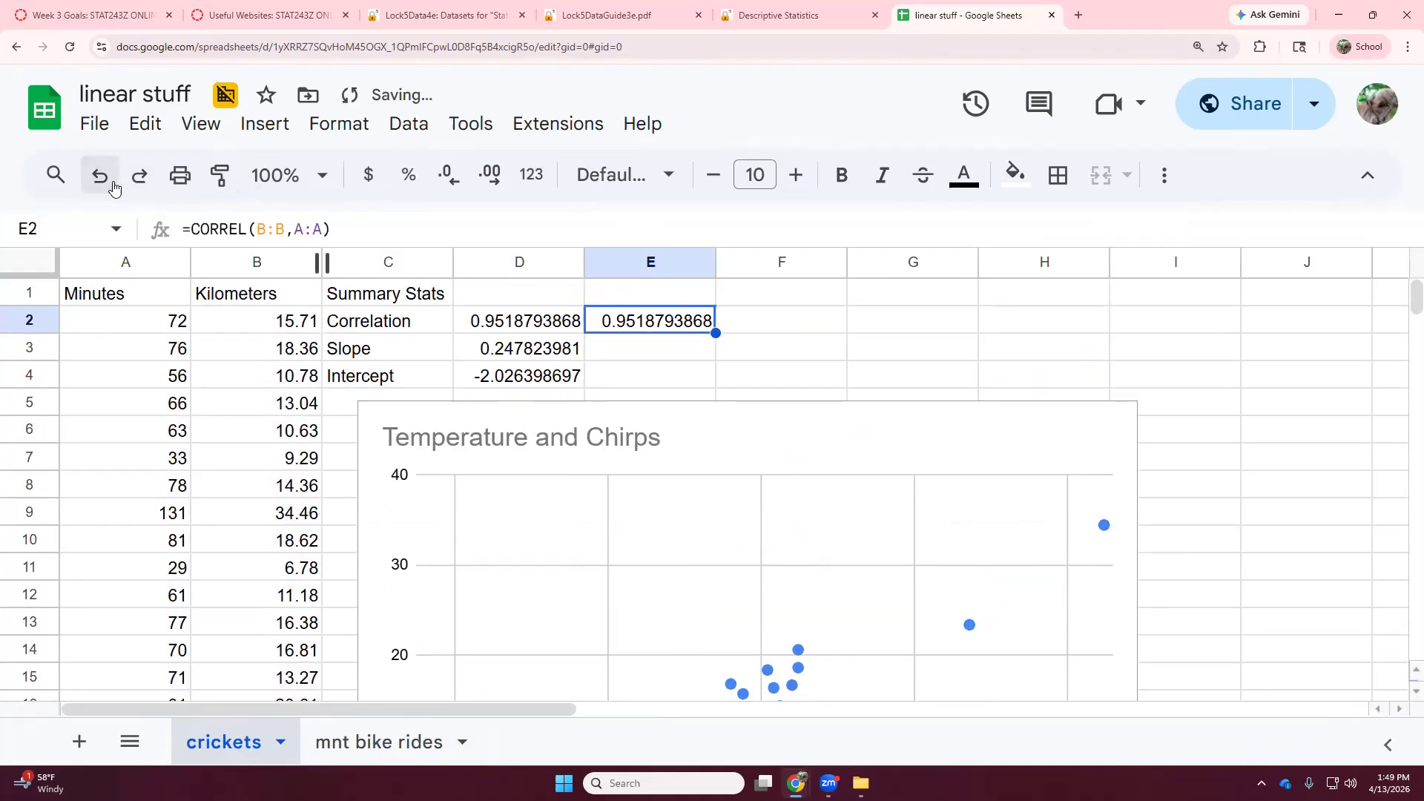
left_click(114, 188)
left_click(114, 189)
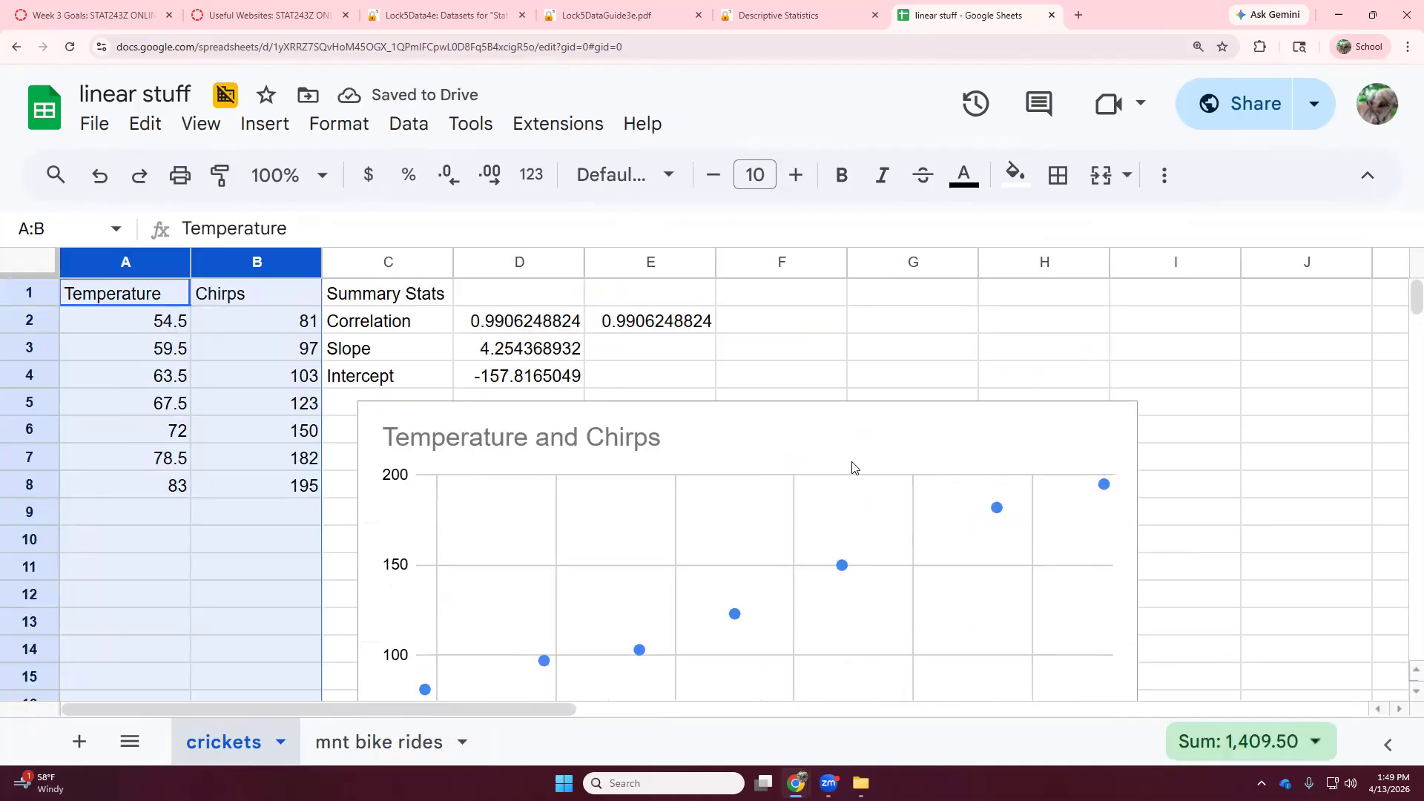
- Examine the predictions, the correlation, slope and intercept formulas in D2:D4, and the trendline chart on the mnt bike rides sheet
left_click(373, 745)
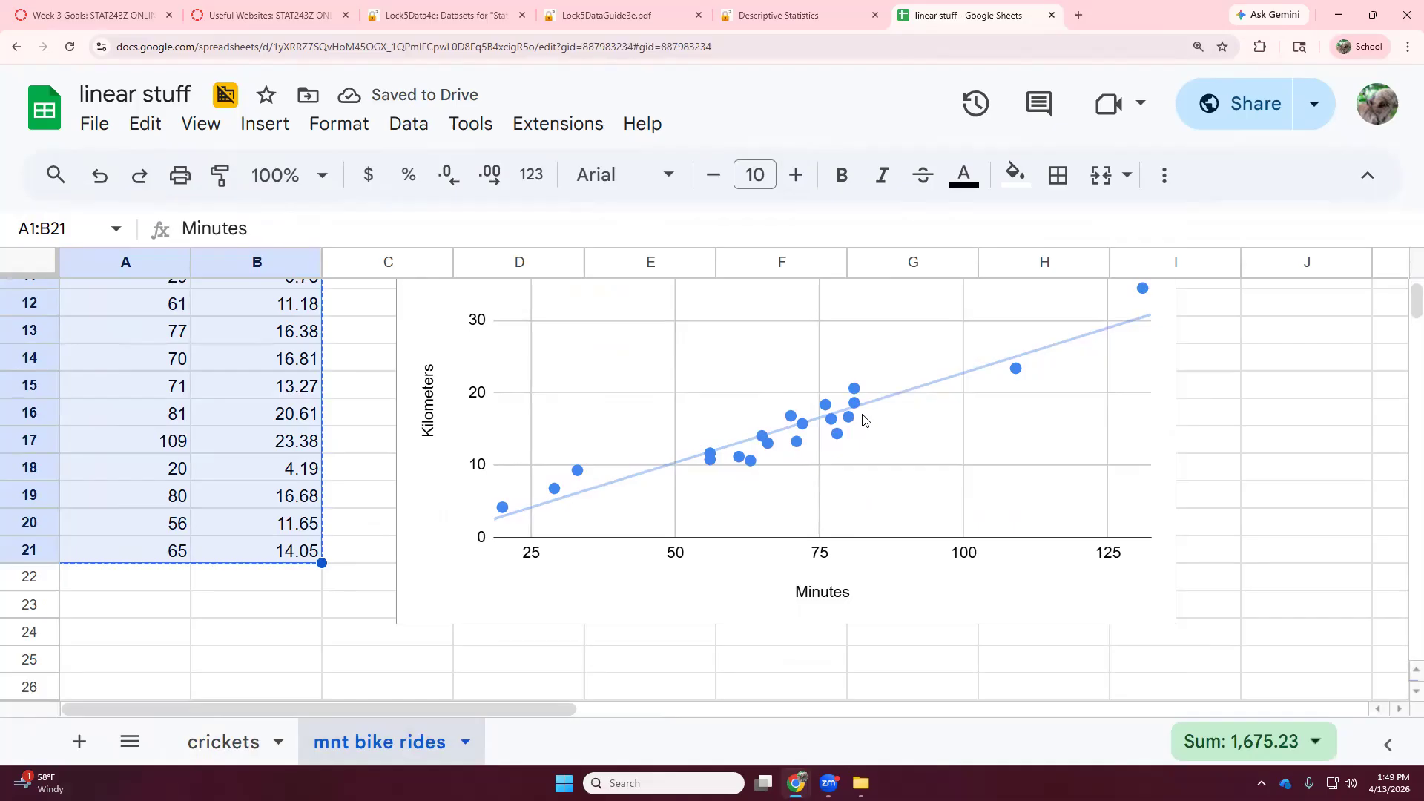
scroll(366, 519, "up", 4)
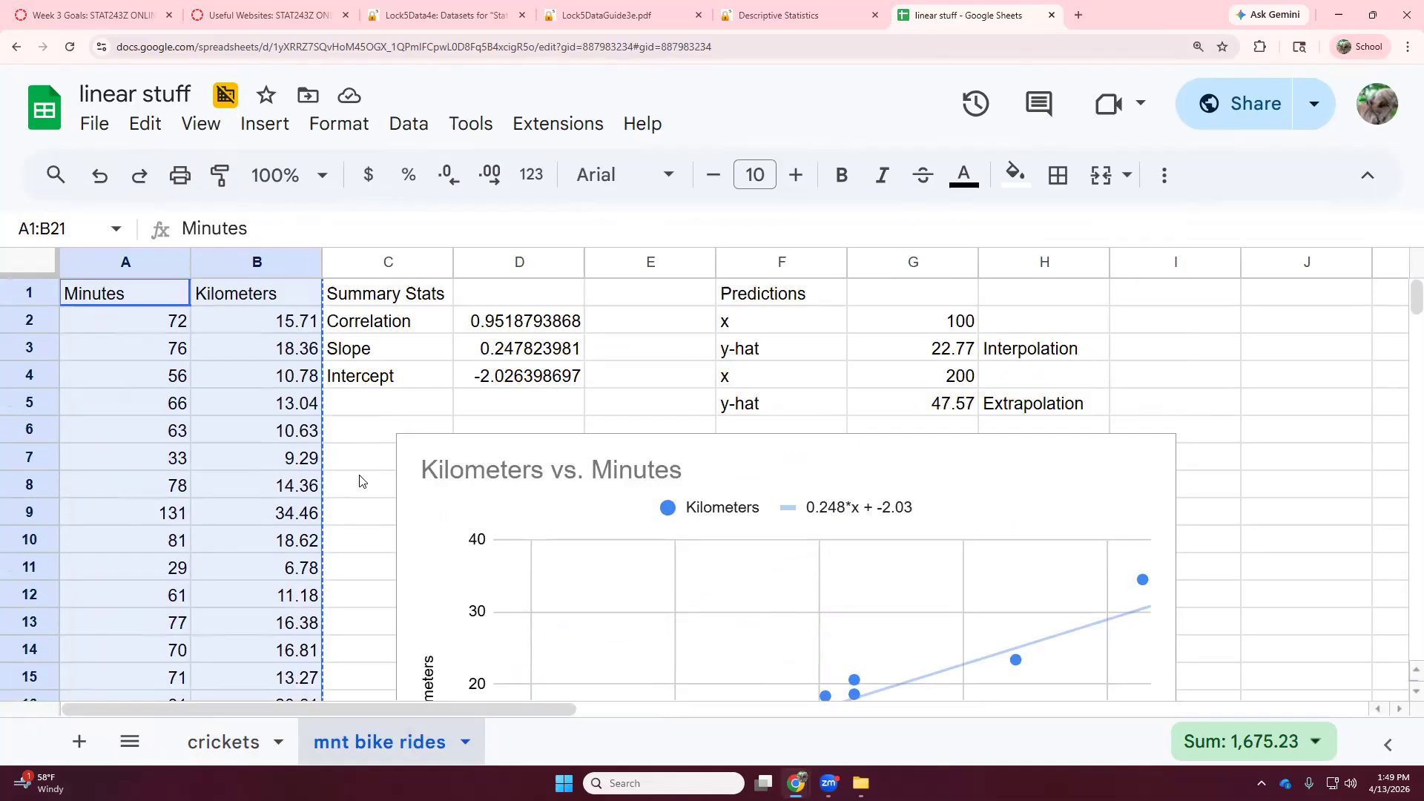
left_click_drag(799, 294, 1004, 413)
left_click(389, 429)
left_click_drag(409, 325, 523, 378)
left_click(530, 332)
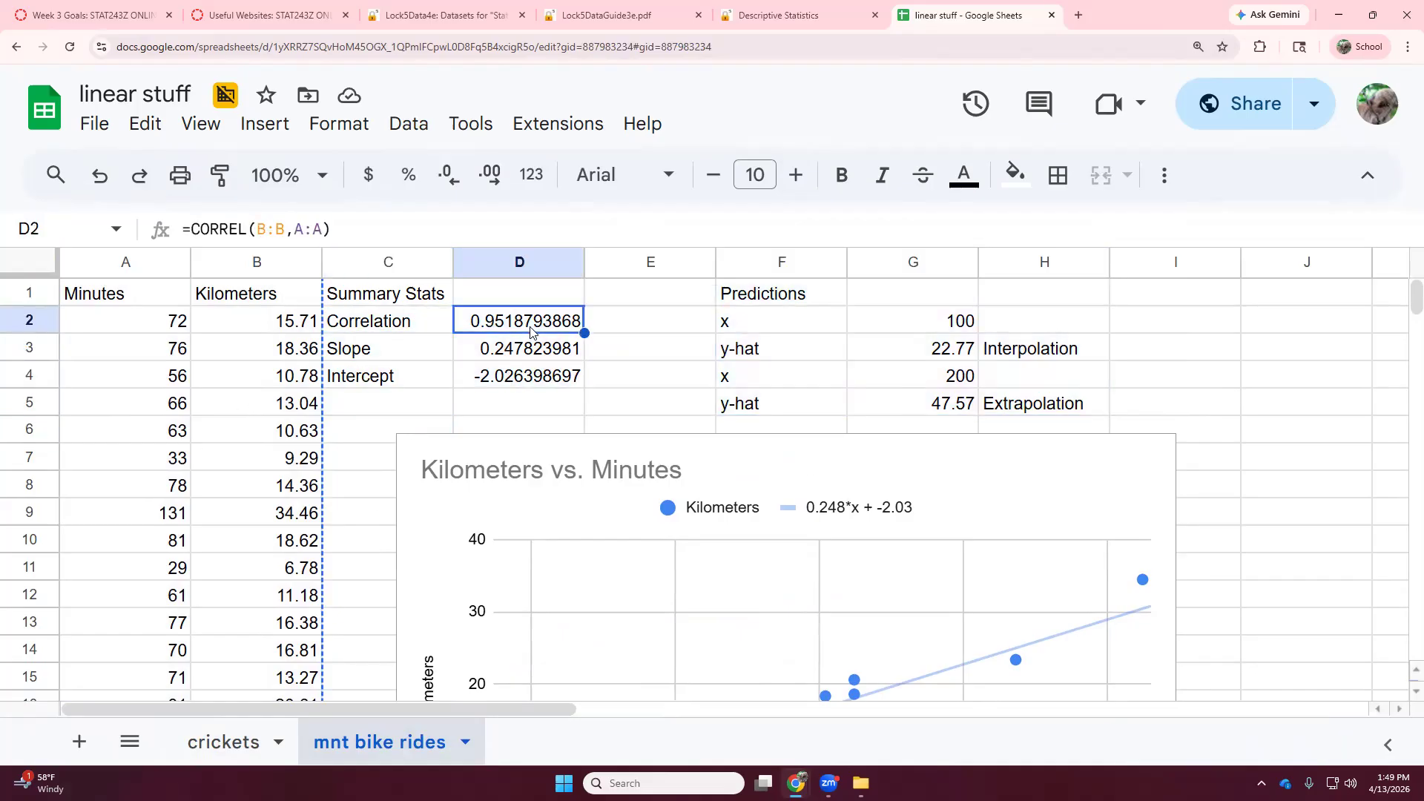
left_click(532, 350)
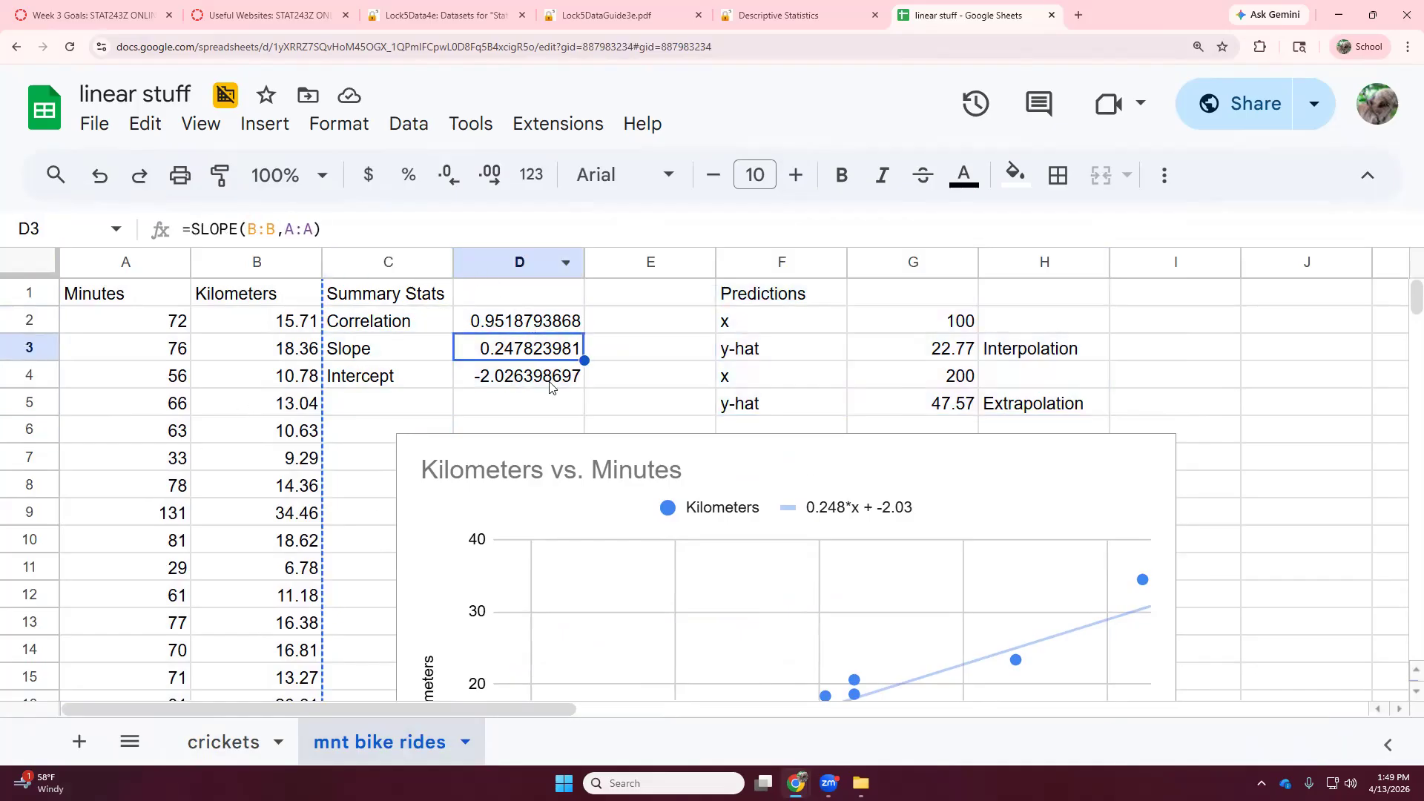
left_click(543, 380)
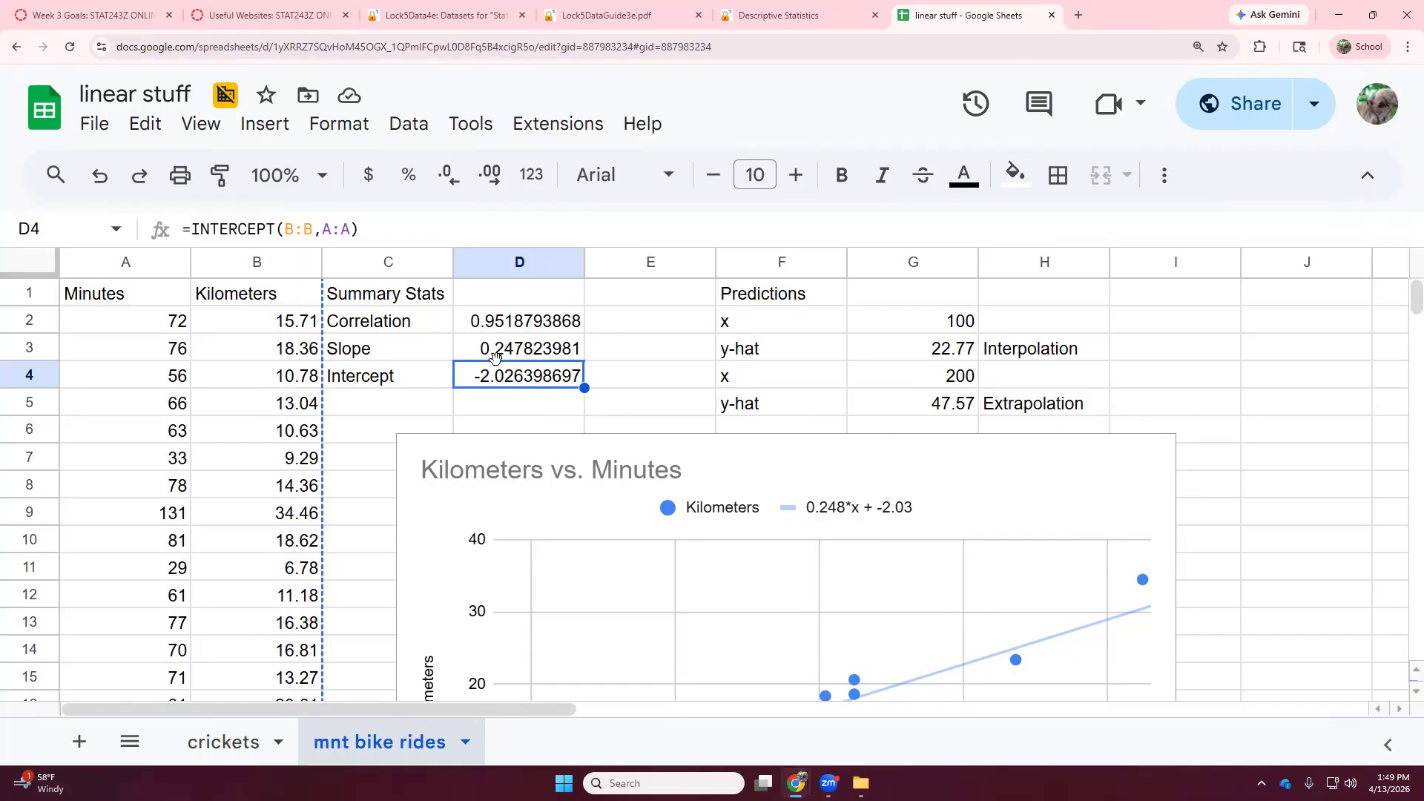
left_click_drag(525, 330, 568, 368)
scroll(1202, 439, "down", 2)
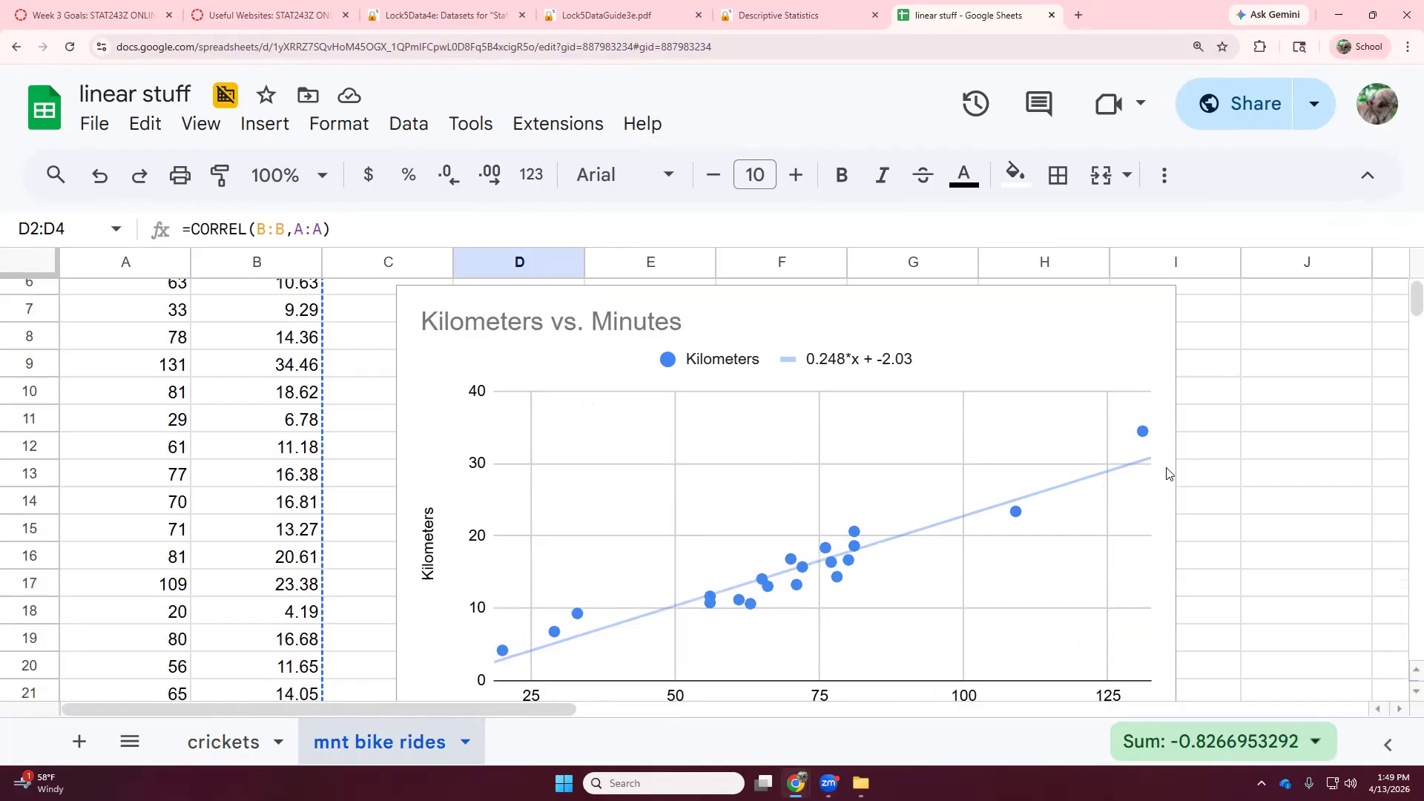
scroll(376, 524, "up", 2)
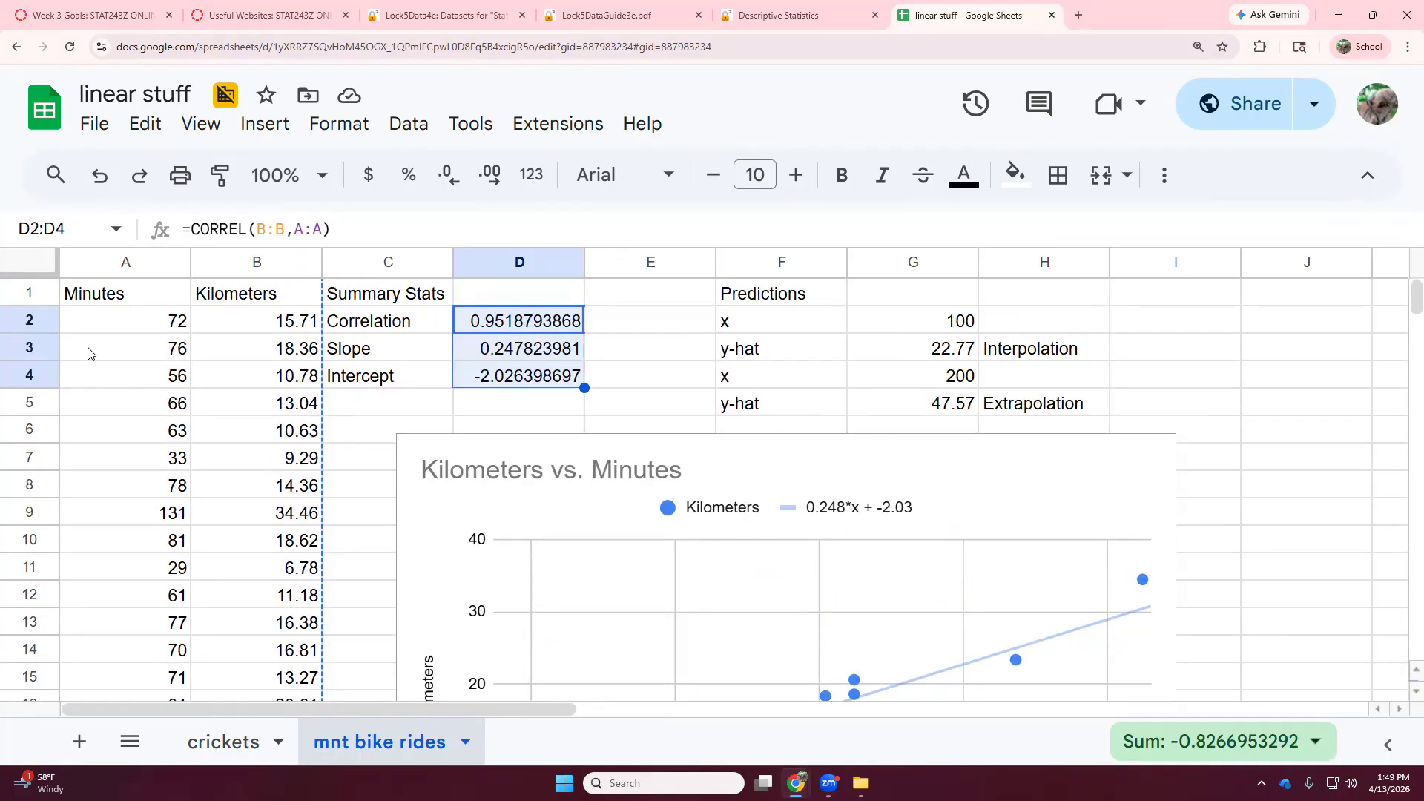
- Insert a second Kilometers vs. Minutes scatter chart from A1:B21 on mnt bike rides, then select the summary statistics in D2:D4
left_click_drag(113, 294, 256, 320)
left_click_drag(263, 374, 309, 455)
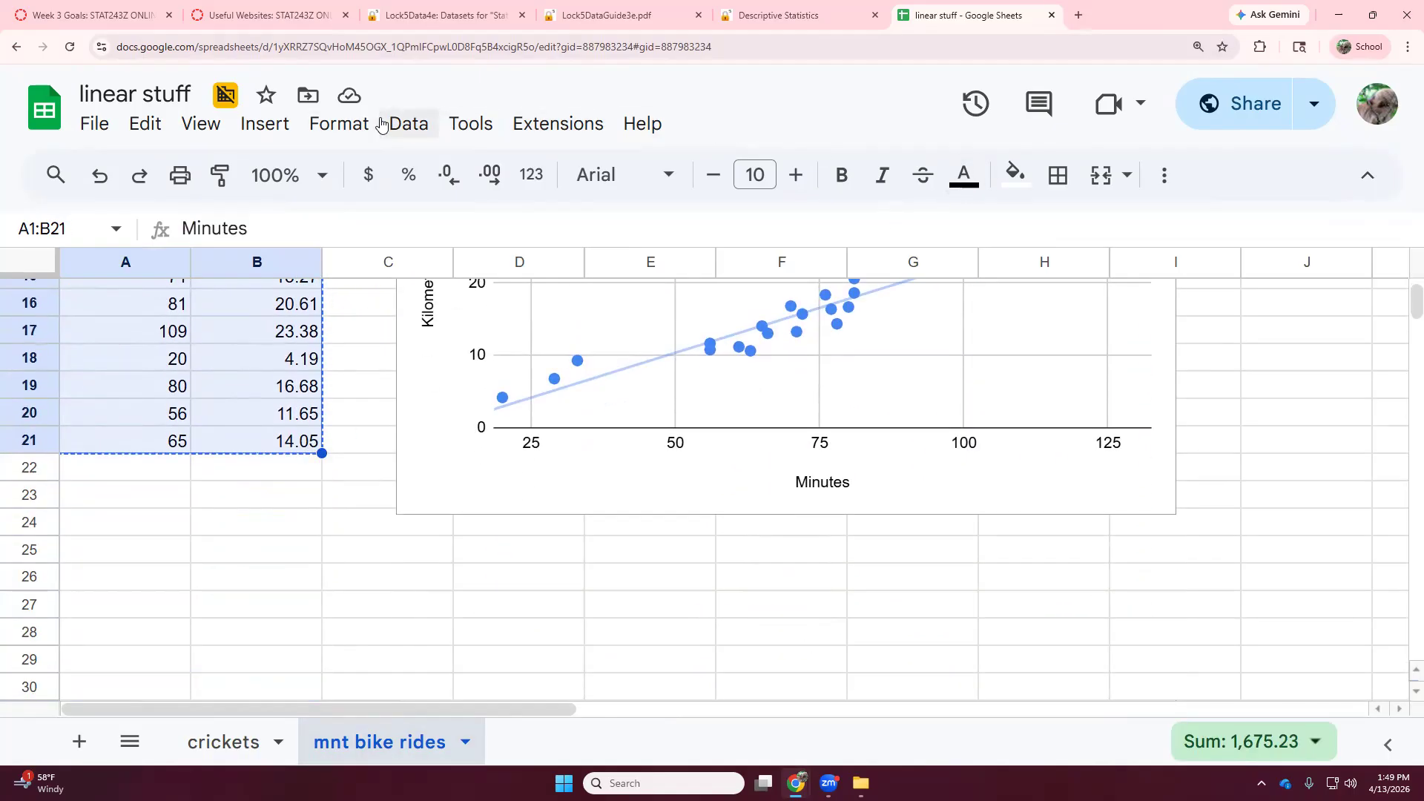
left_click(272, 121)
left_click(335, 466)
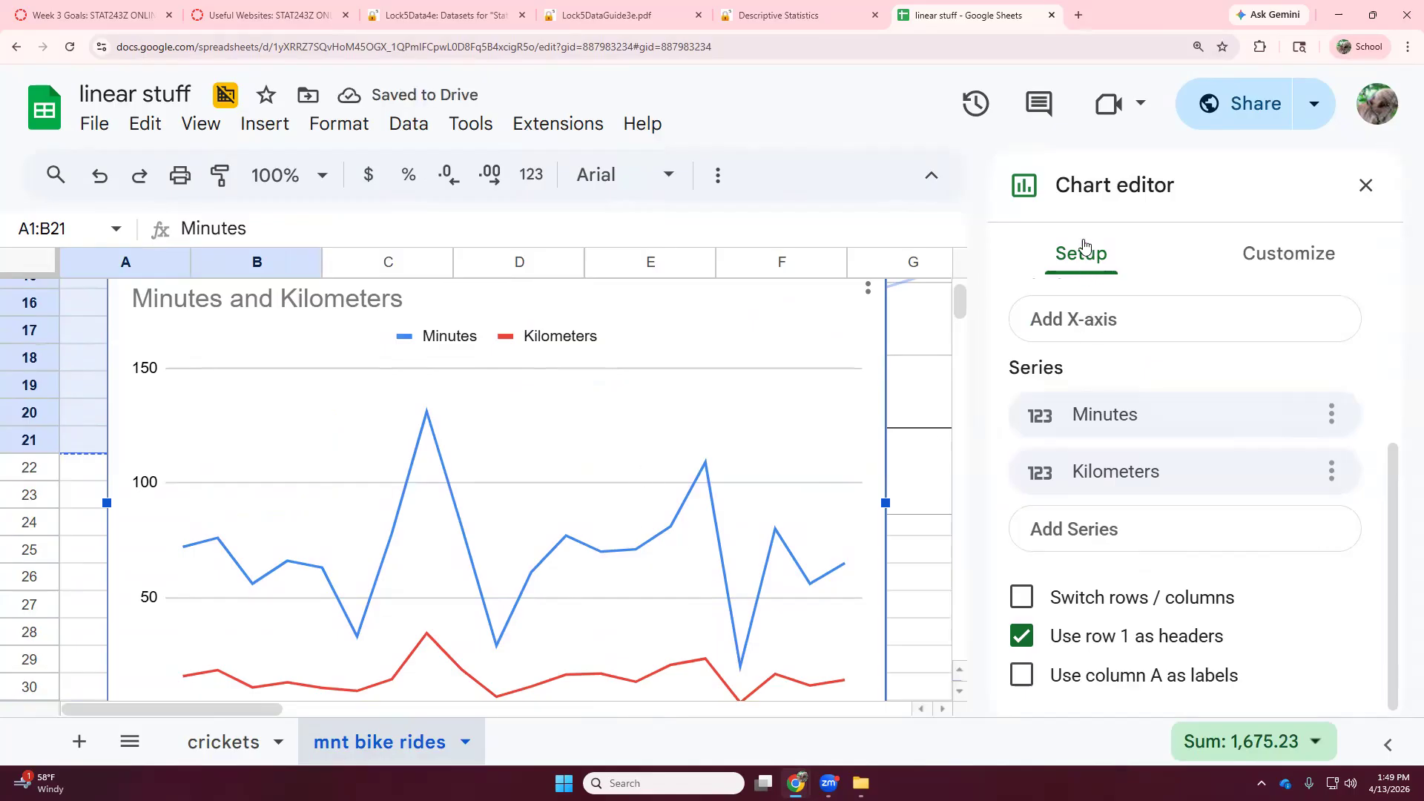
scroll(1139, 394, "up", 3)
left_click(1128, 363)
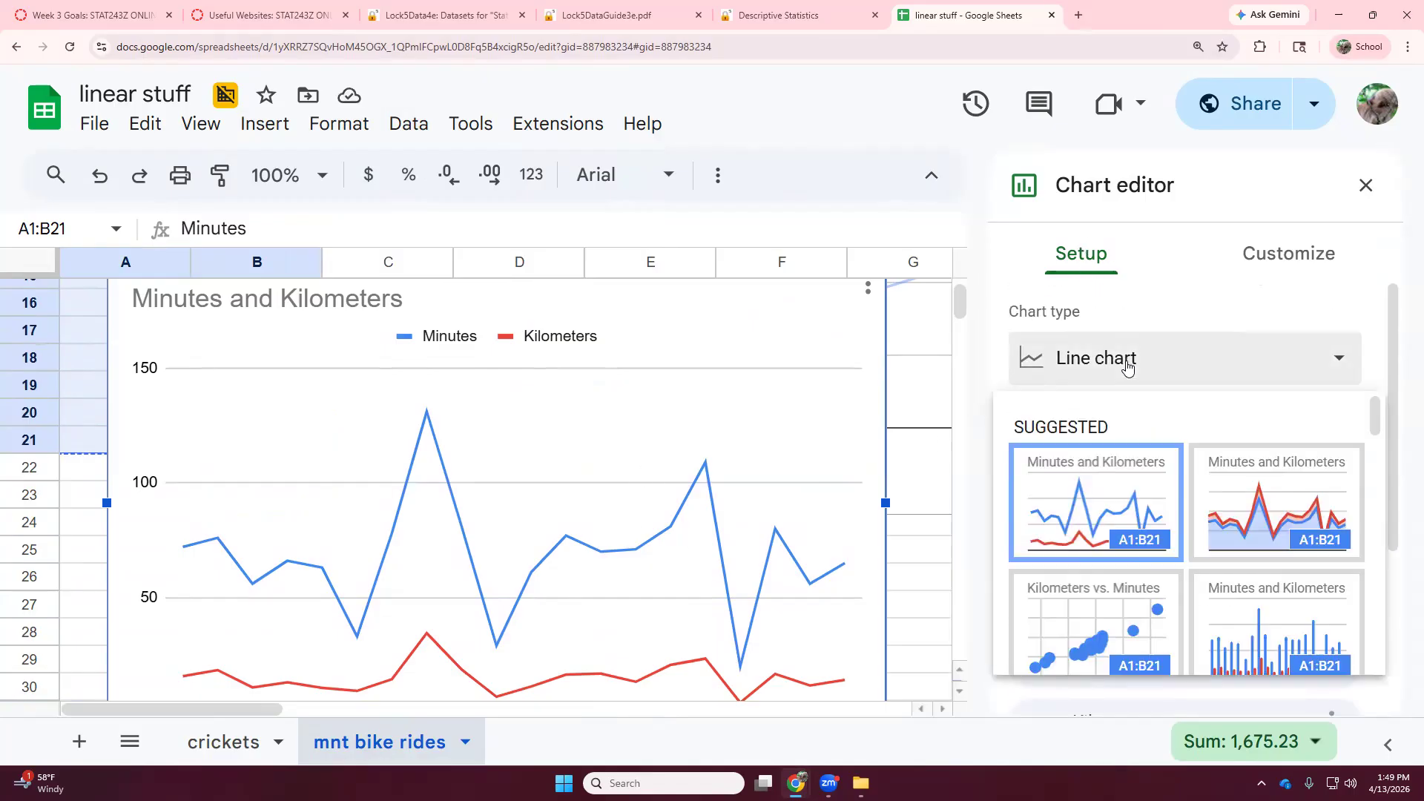
scroll(1112, 519, "down", 1)
left_click(1103, 575)
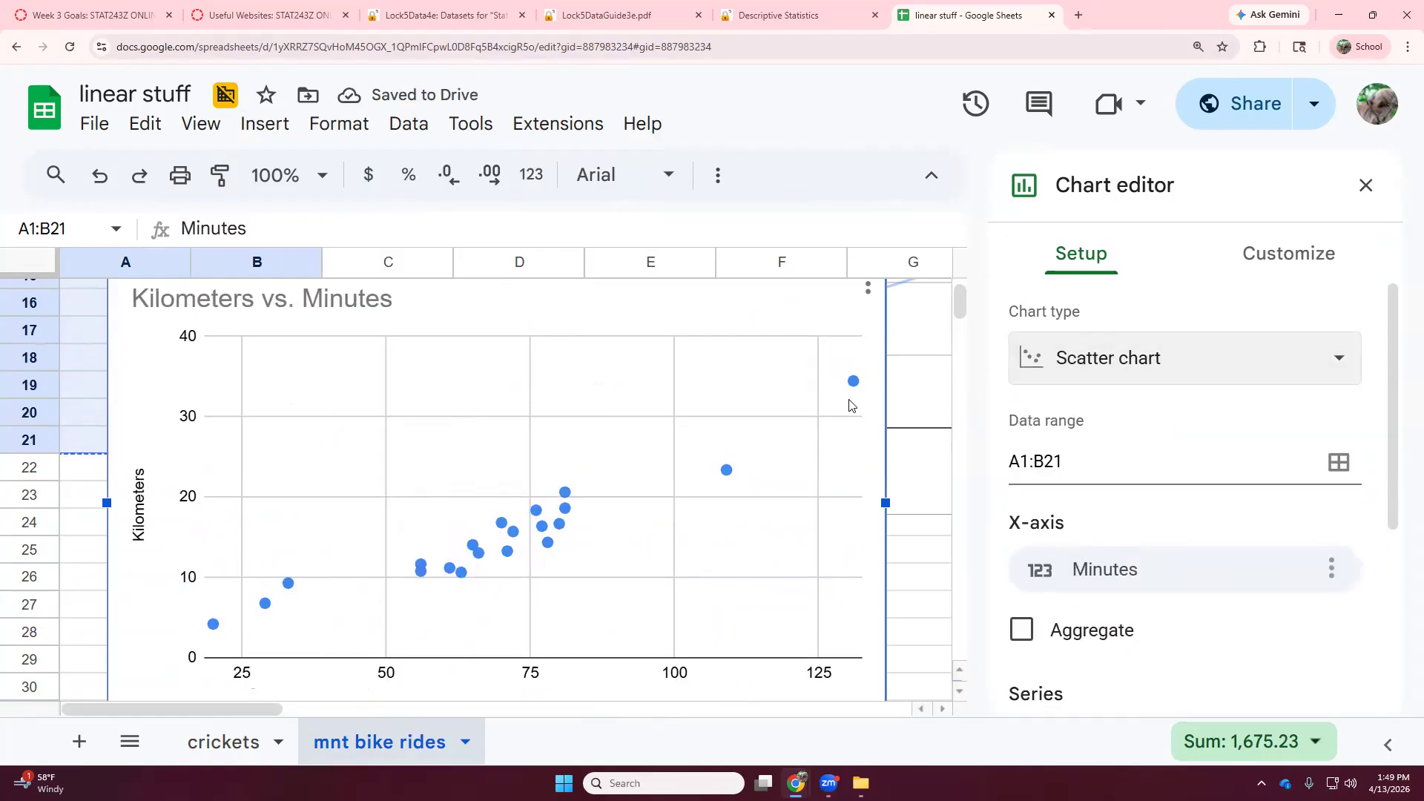
scroll(607, 404, "up", 5)
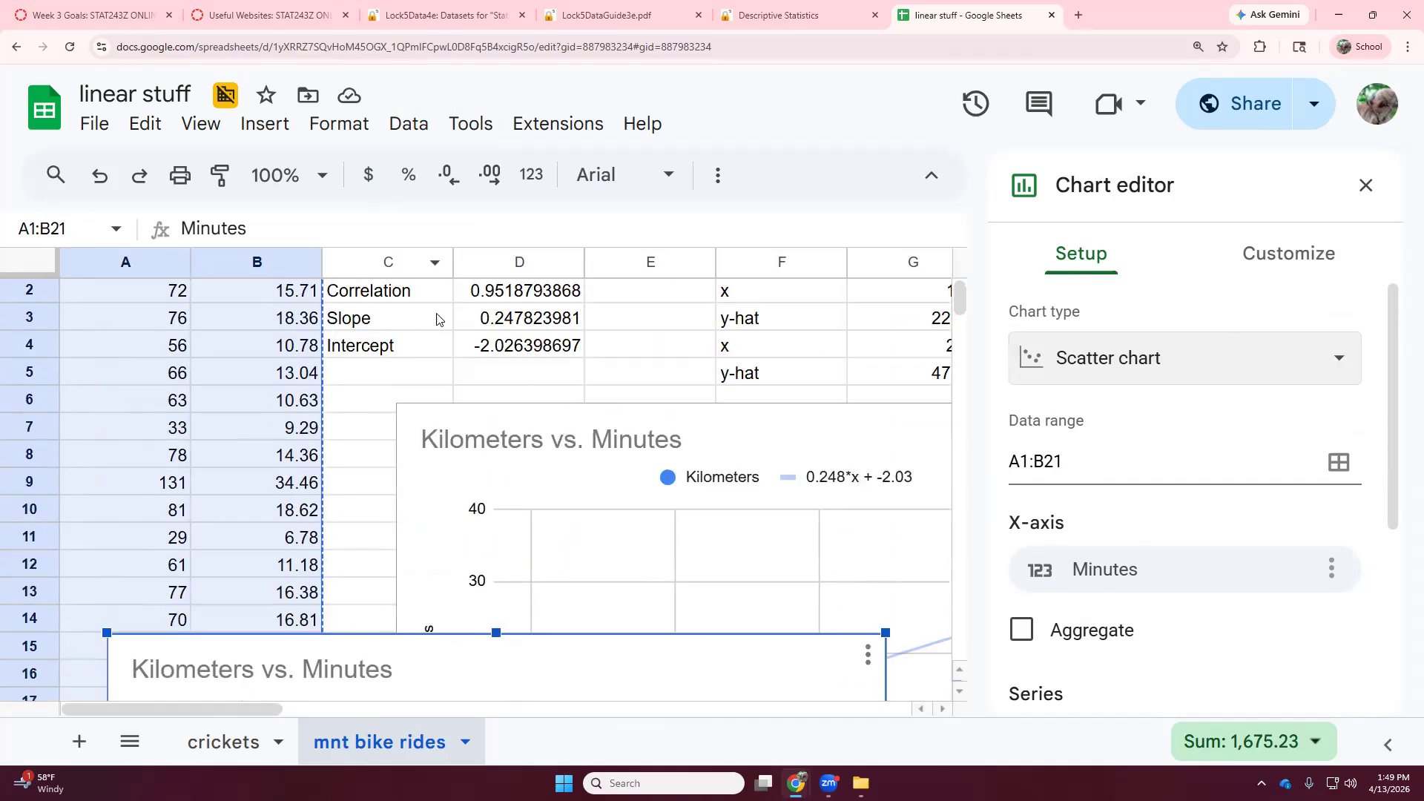
left_click_drag(495, 380, 491, 375)
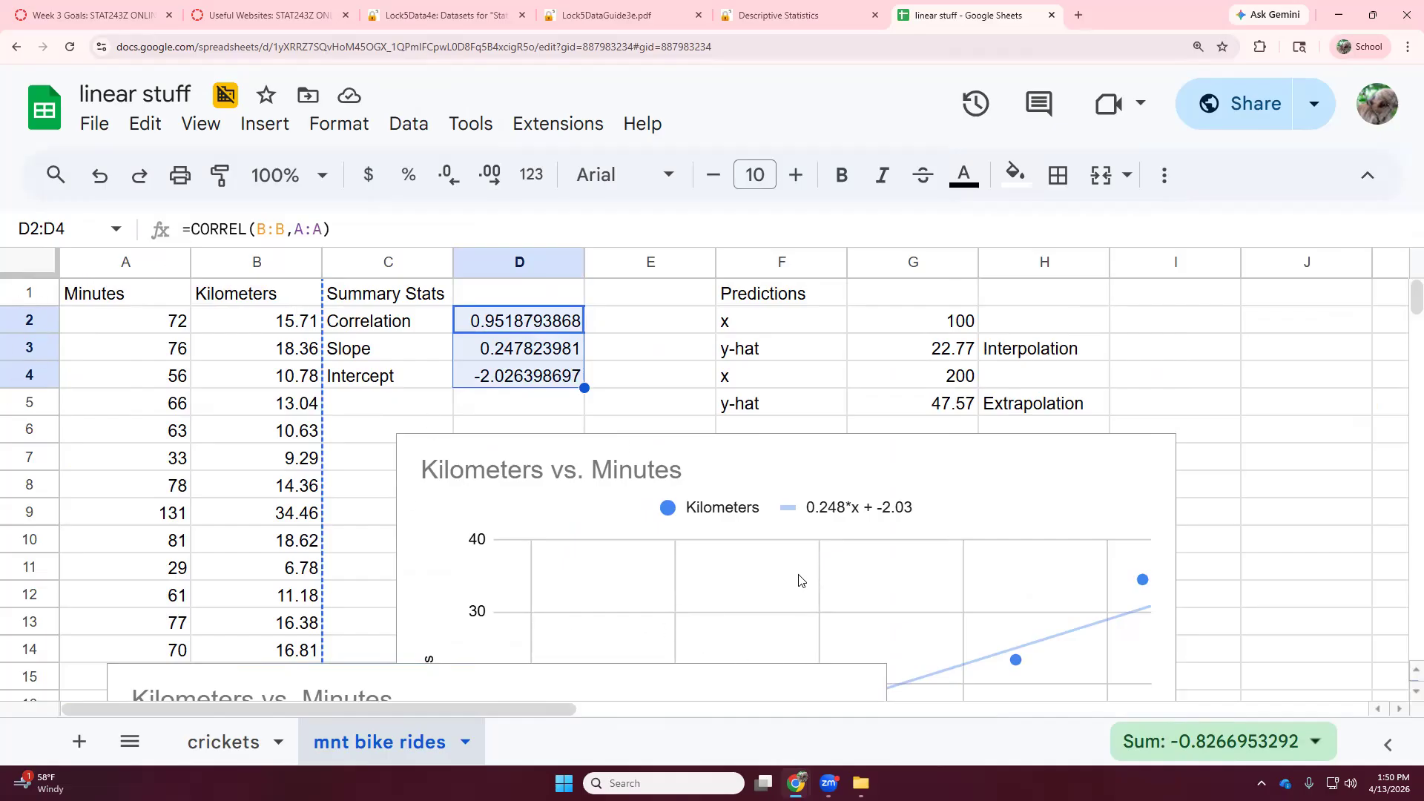
- Add a linear trendline to the Kilometers series of the new scatter chart
scroll(798, 579, "down", 2)
scroll(798, 579, "down", 3)
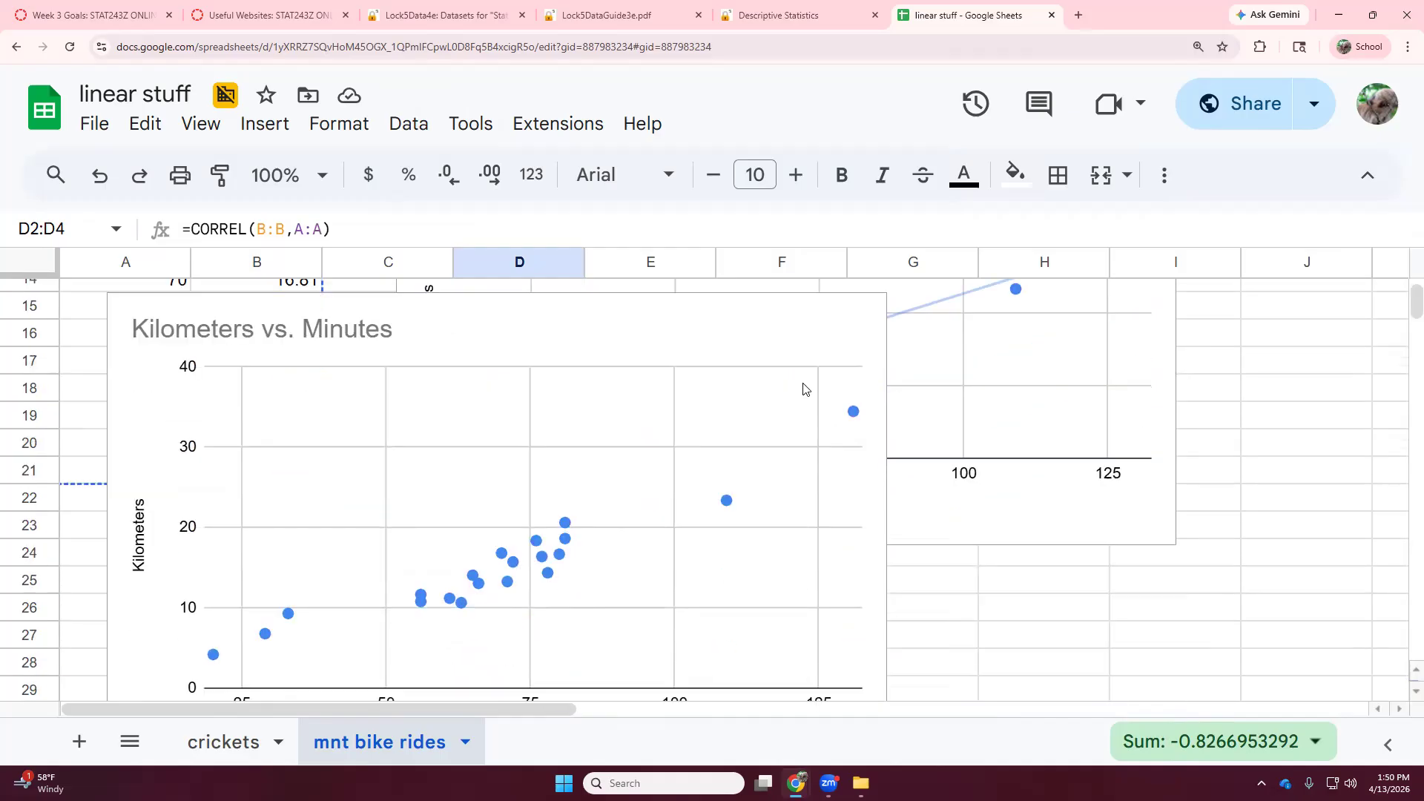
left_click(814, 341)
left_click(868, 327)
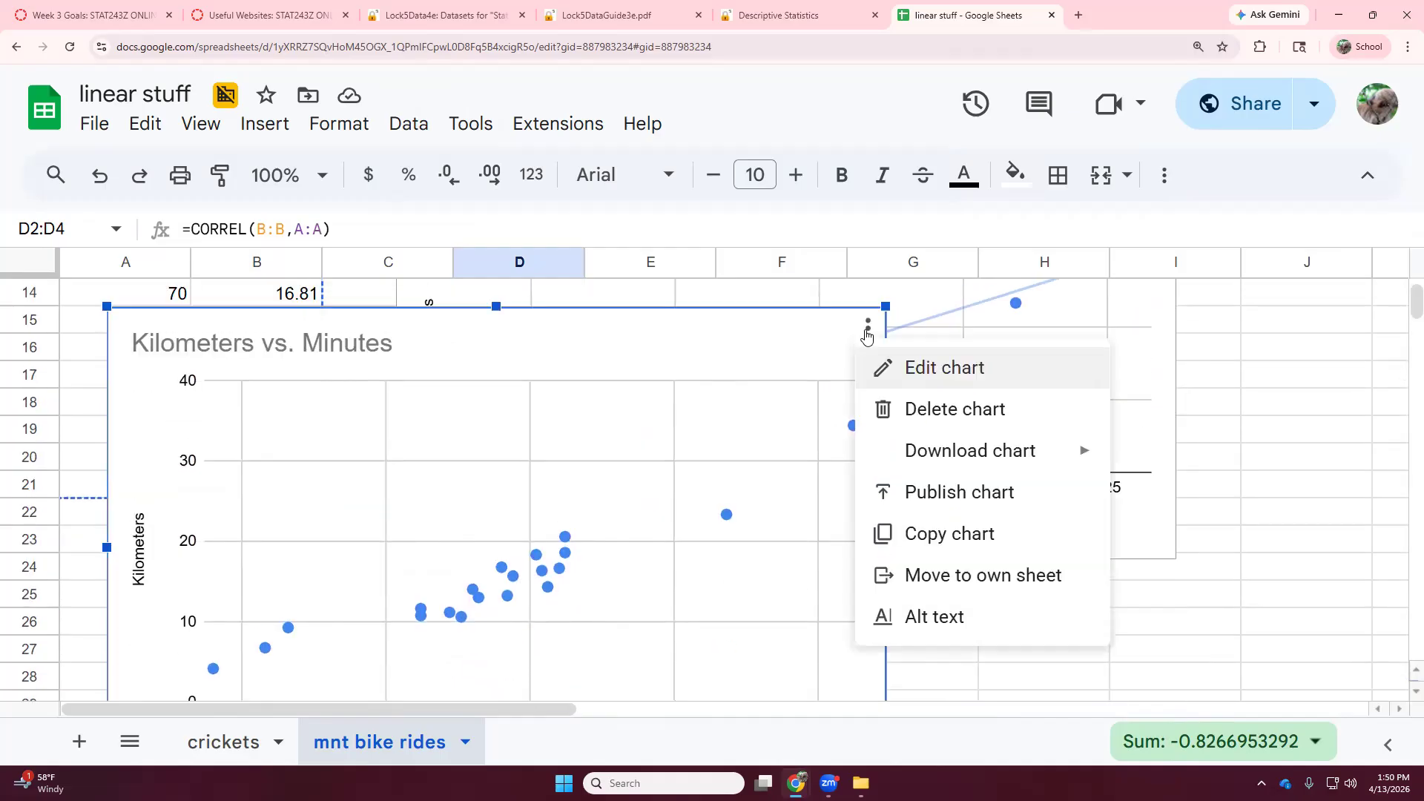
left_click(983, 378)
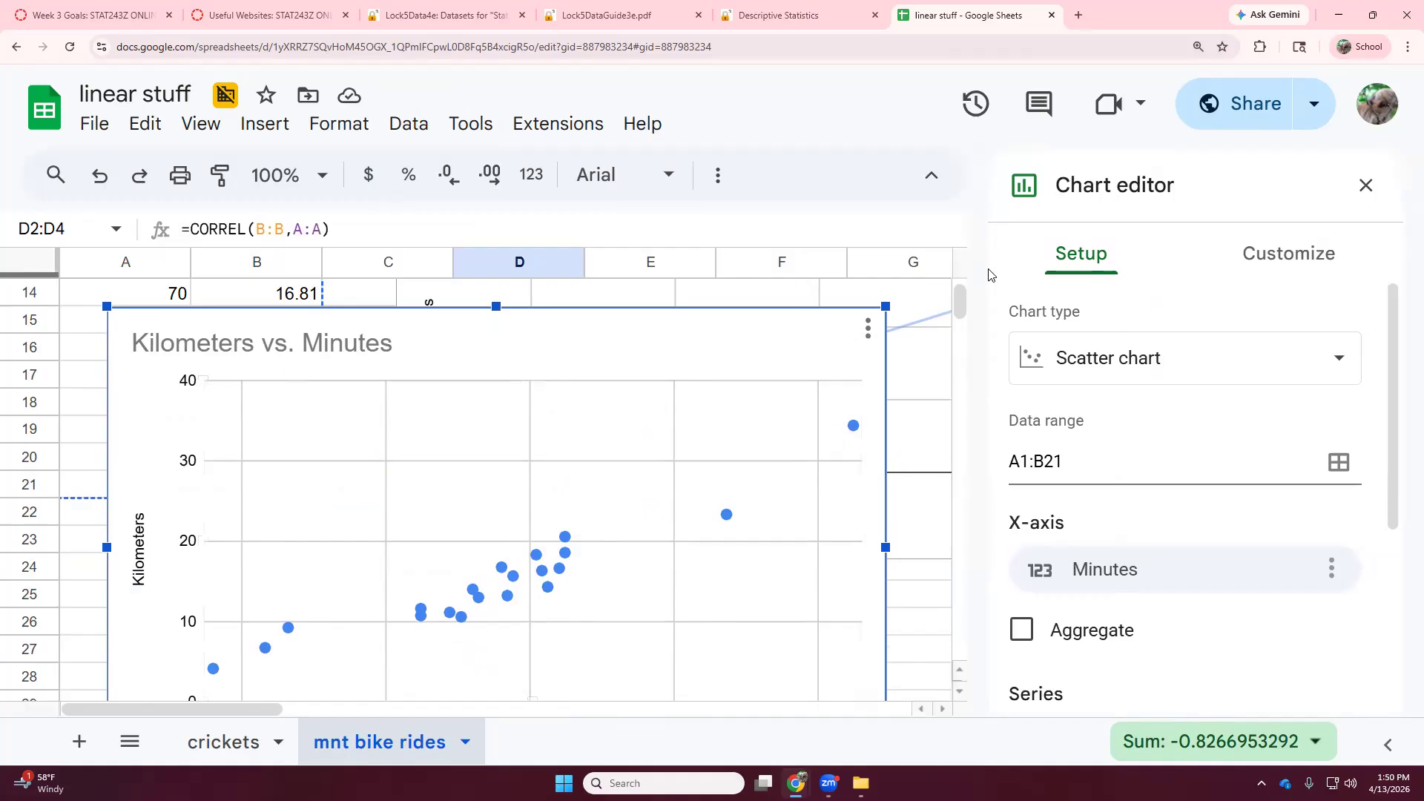
left_click(1294, 261)
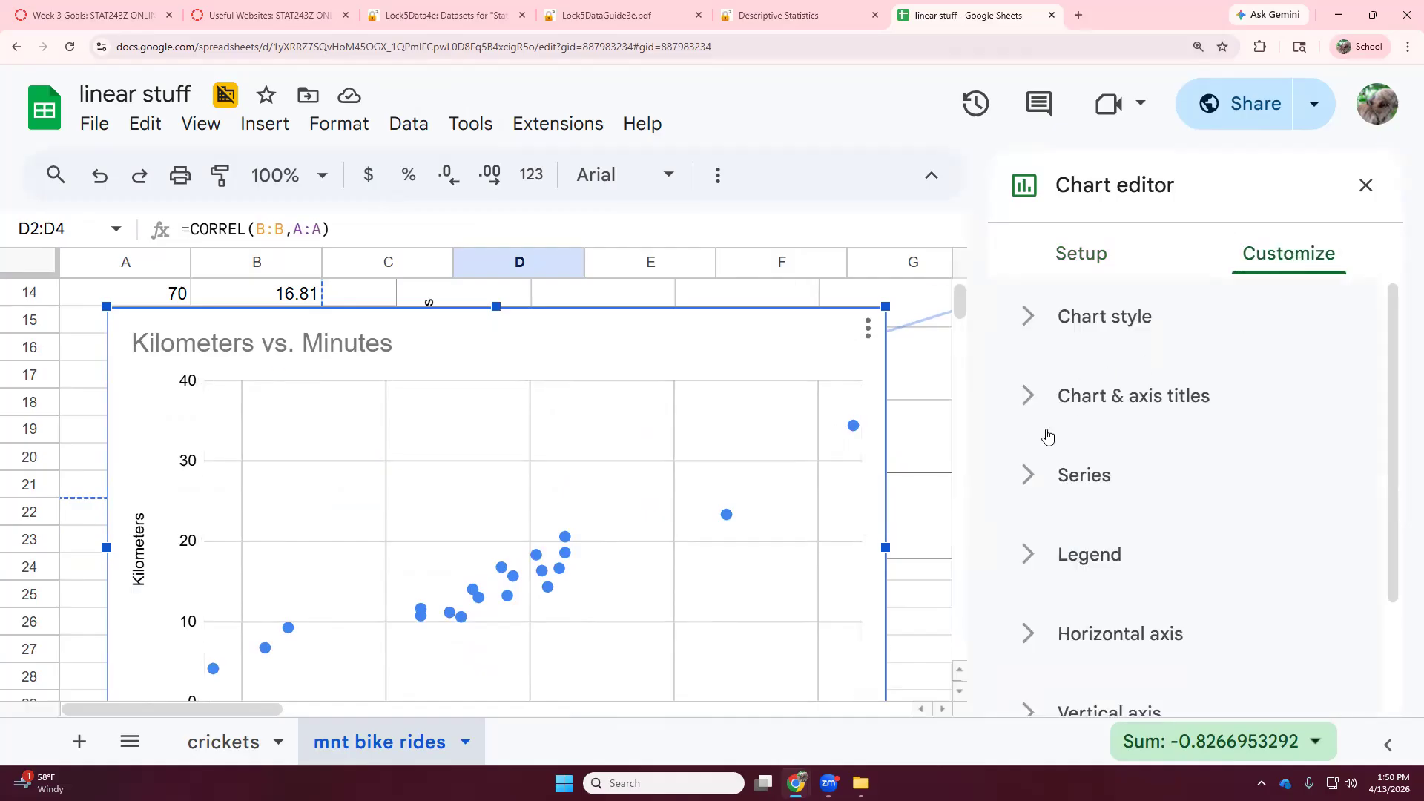
left_click(1027, 479)
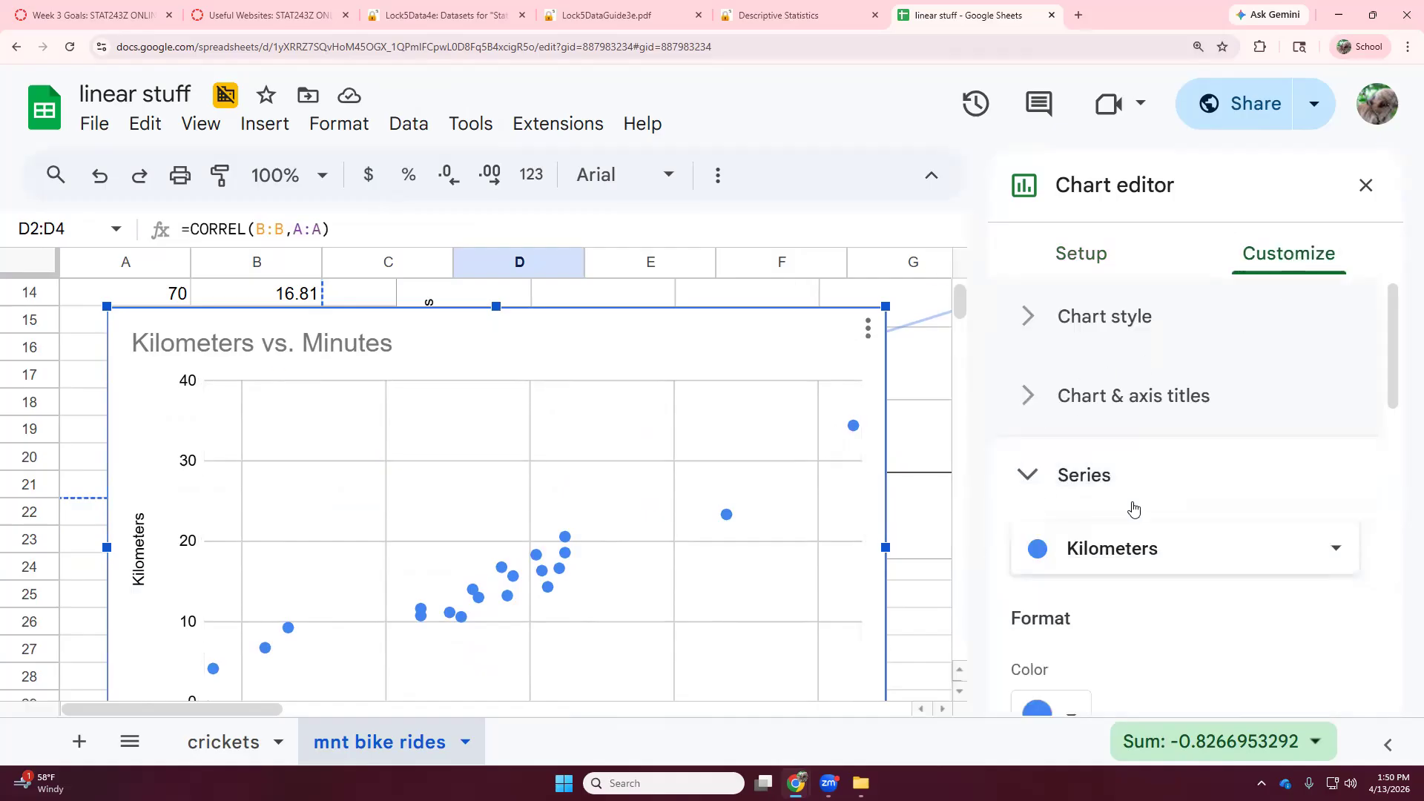
scroll(1132, 503, "down", 5)
scroll(1131, 494, "down", 5)
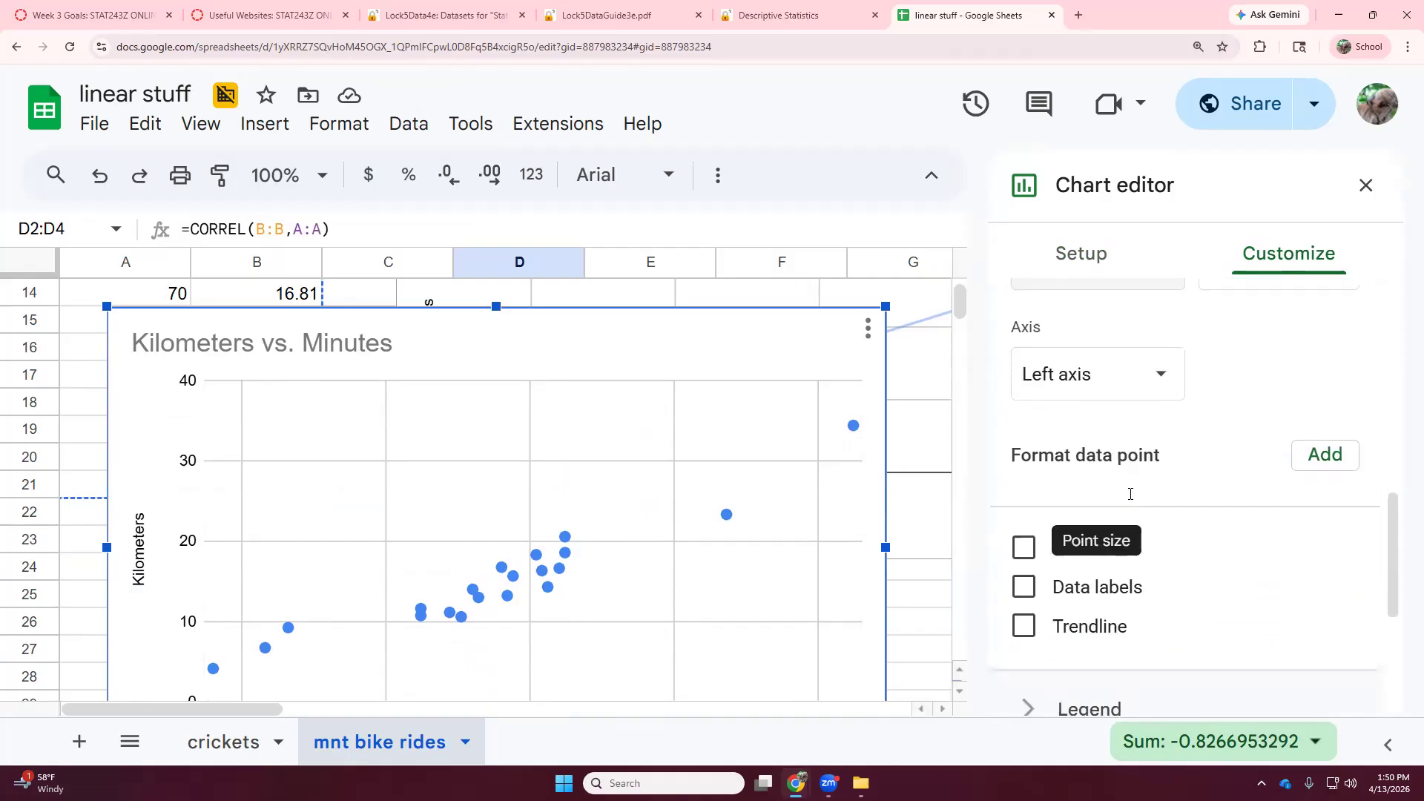
left_click(1033, 492)
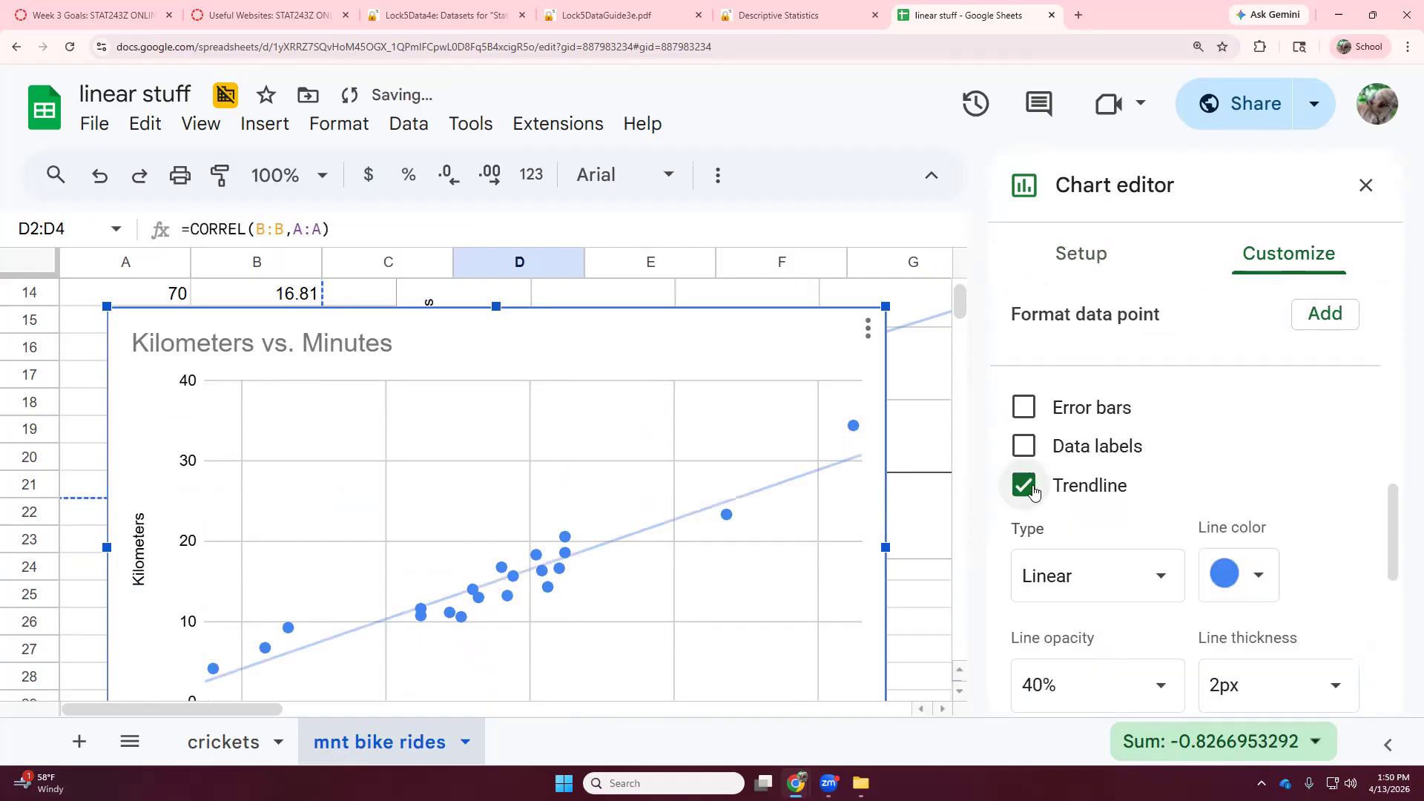
- Label the new chart's trendline with its equation
scroll(1202, 457, "down", 3)
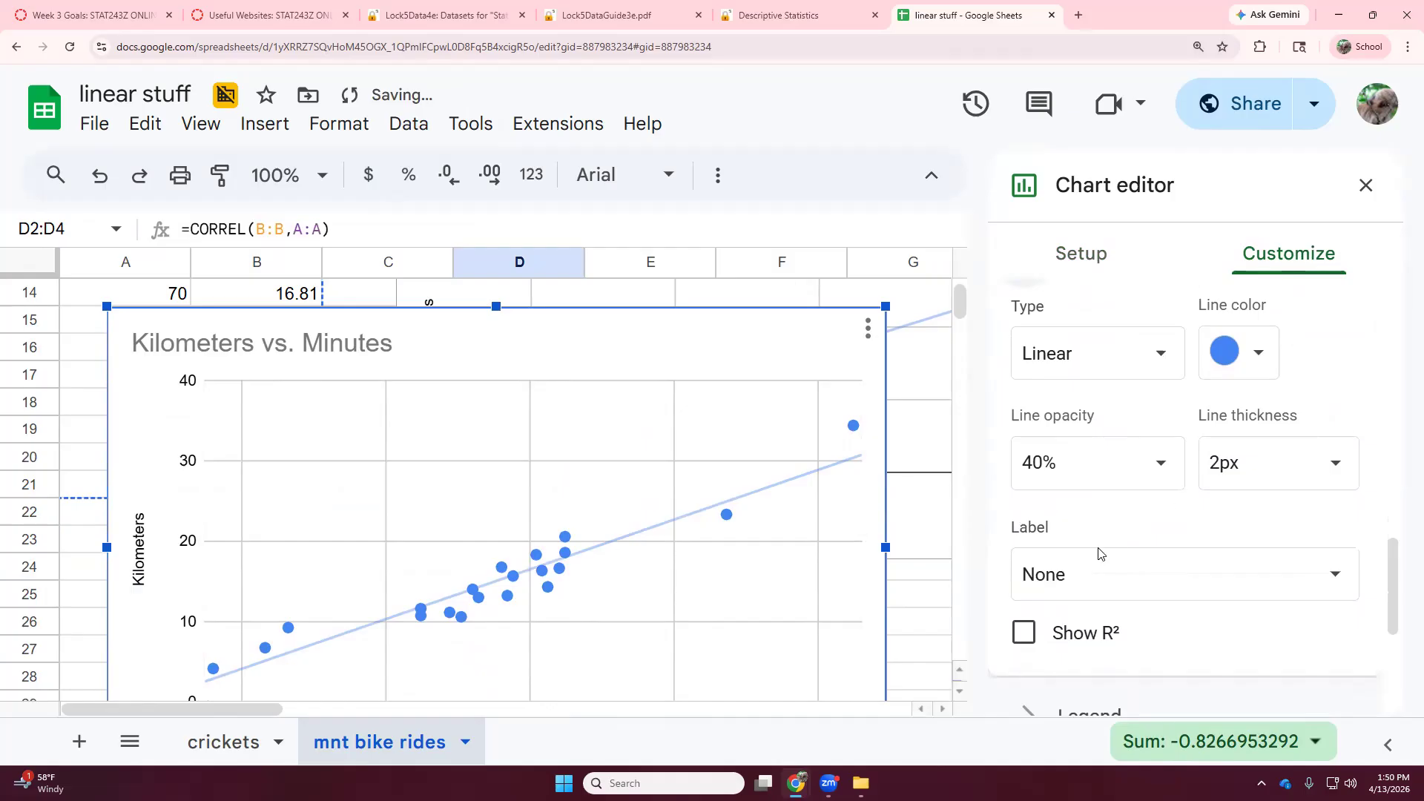
left_click(1094, 576)
left_click(1116, 661)
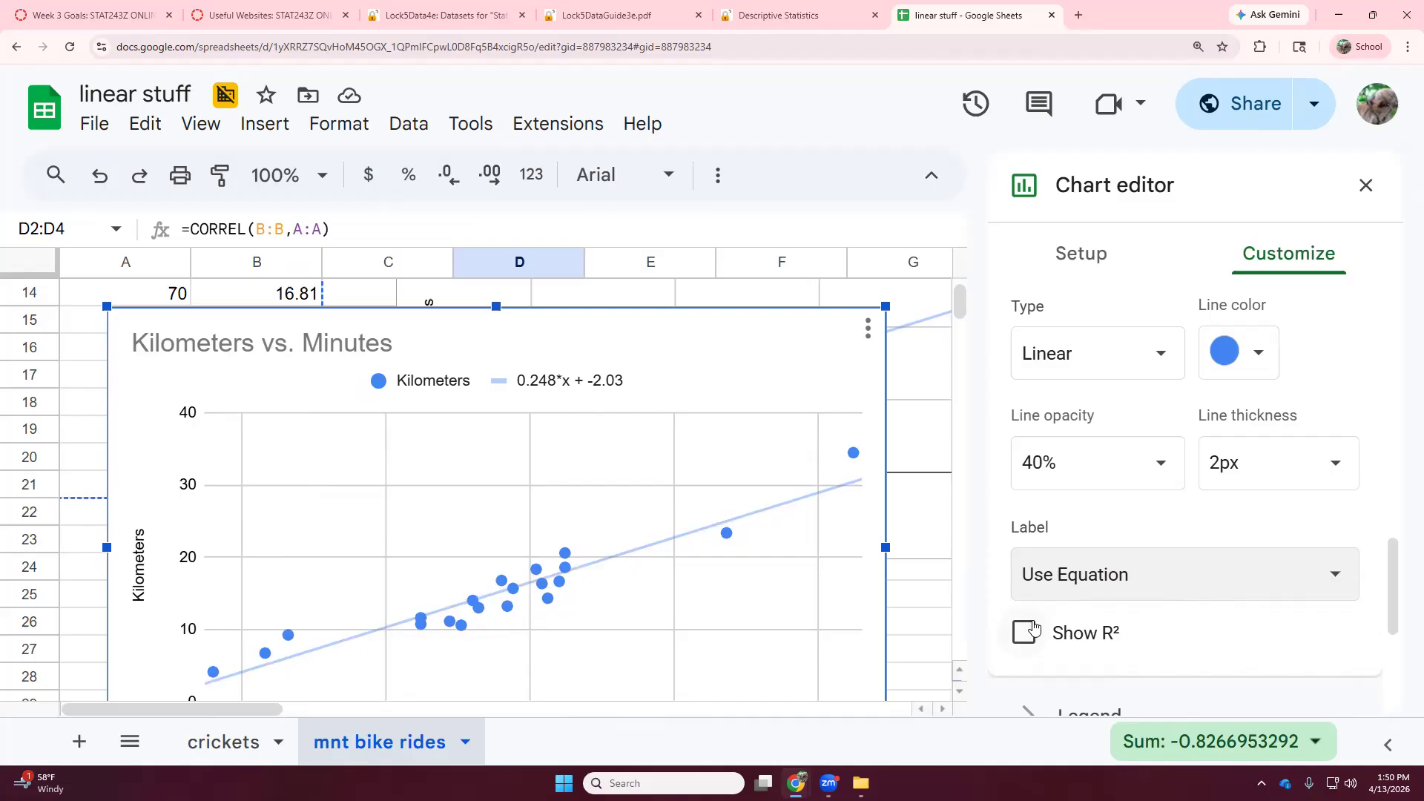
- Delete the newly inserted Kilometers vs. Minutes chart, keeping the original one
scroll(427, 546, "up", 3)
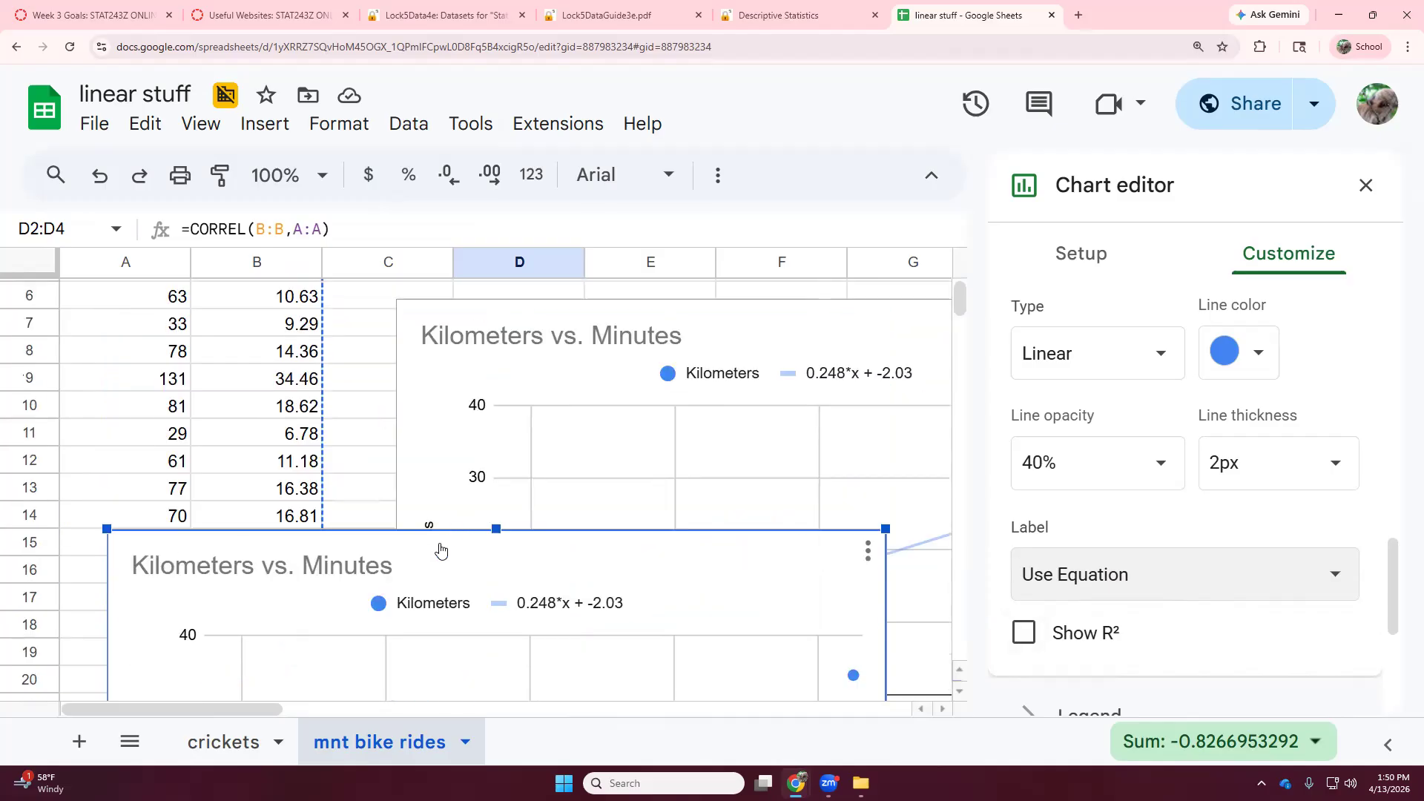
key("Delete")
scroll(321, 492, "up", 3)
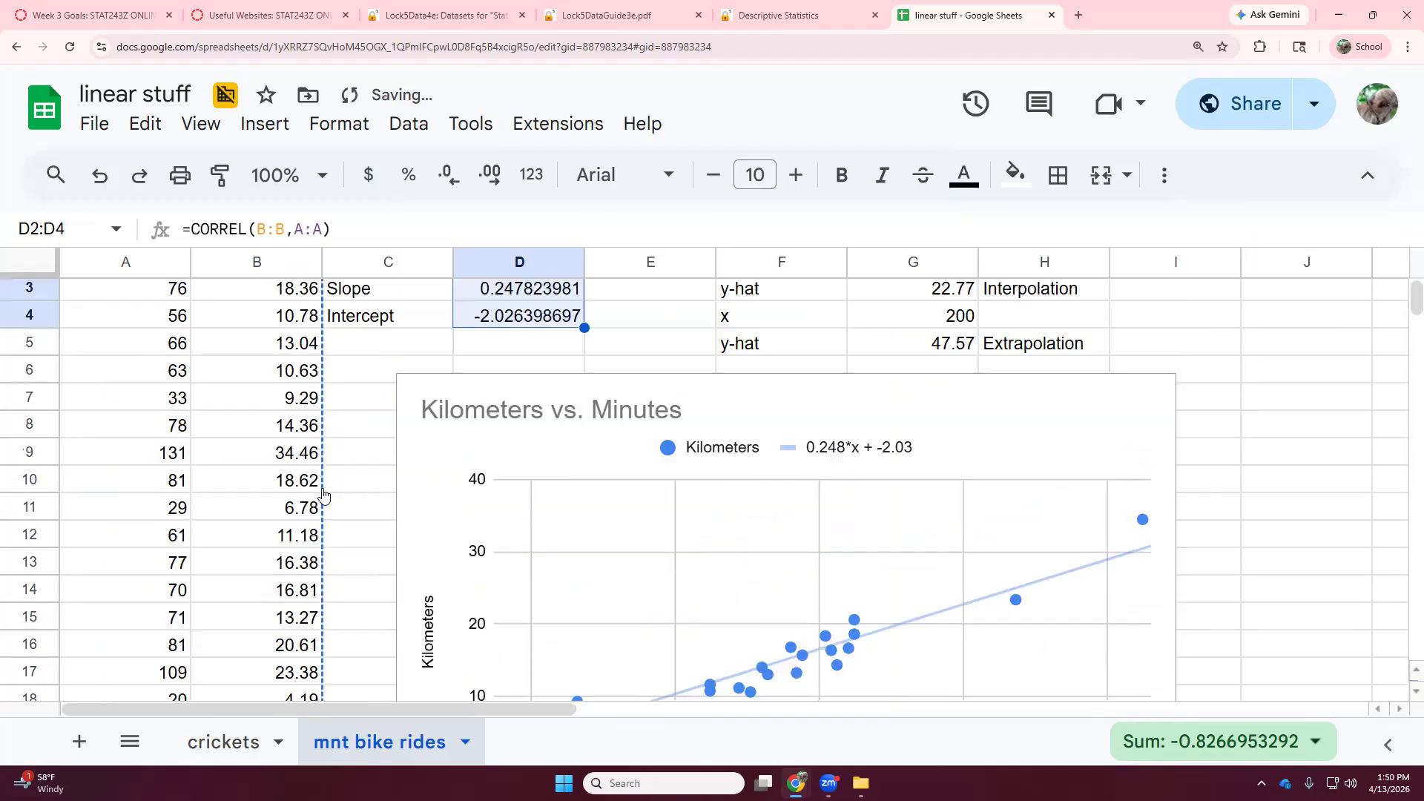
- Copy A1:B21 from mnt bike rides, switch to StatKey and replace its cricket data set with the copied Minutes and Kilometers data
left_click_drag(127, 299, 249, 560)
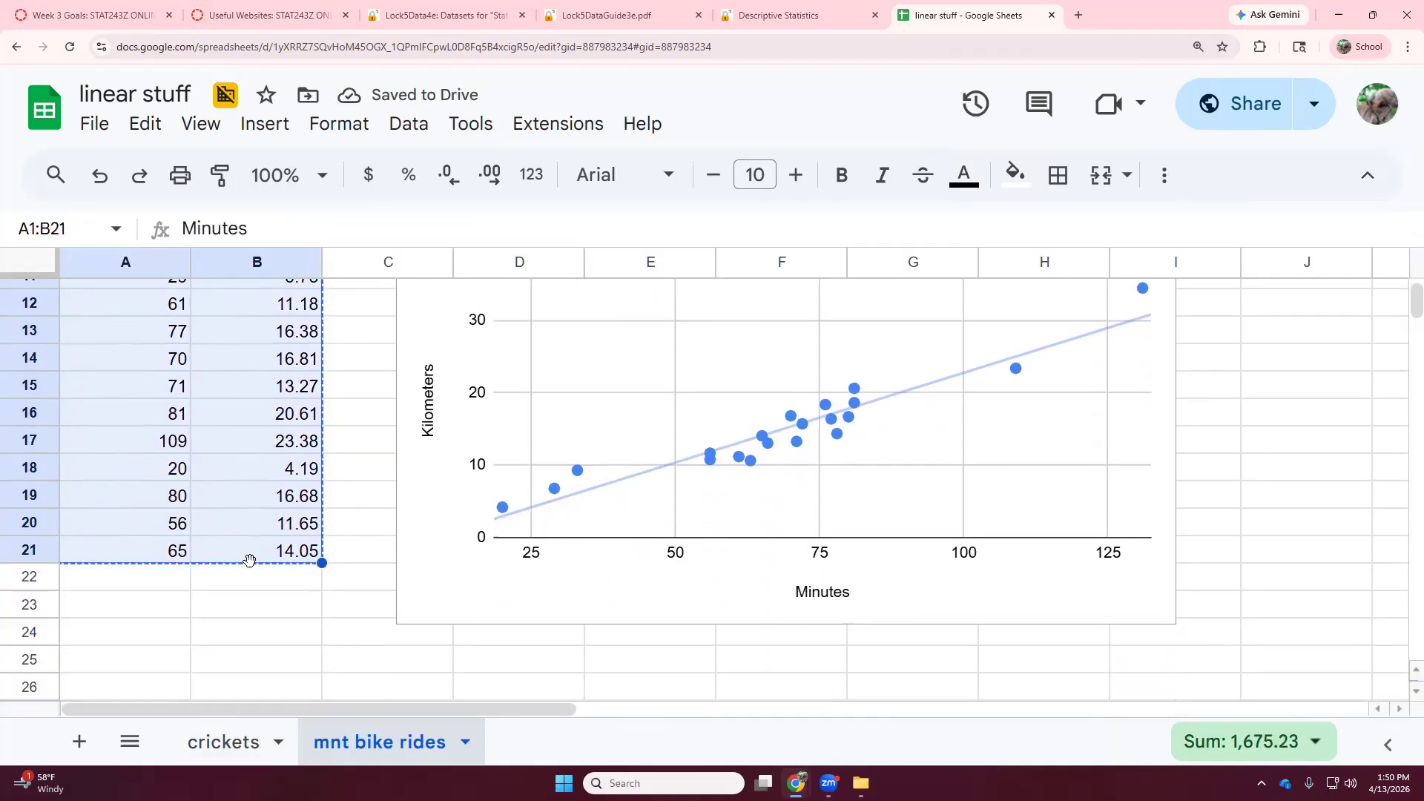
left_click(757, 24)
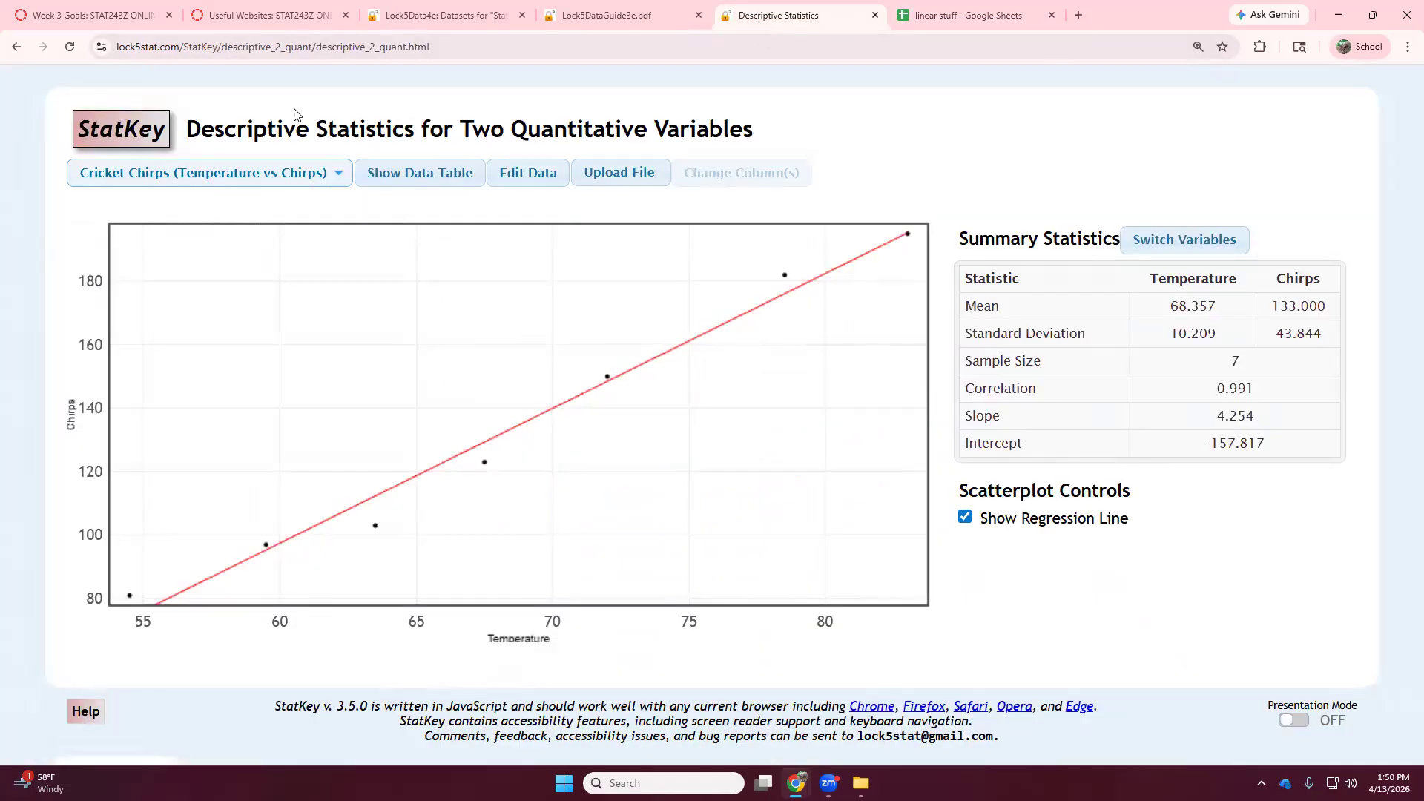
left_click(516, 172)
key("ctrl+a")
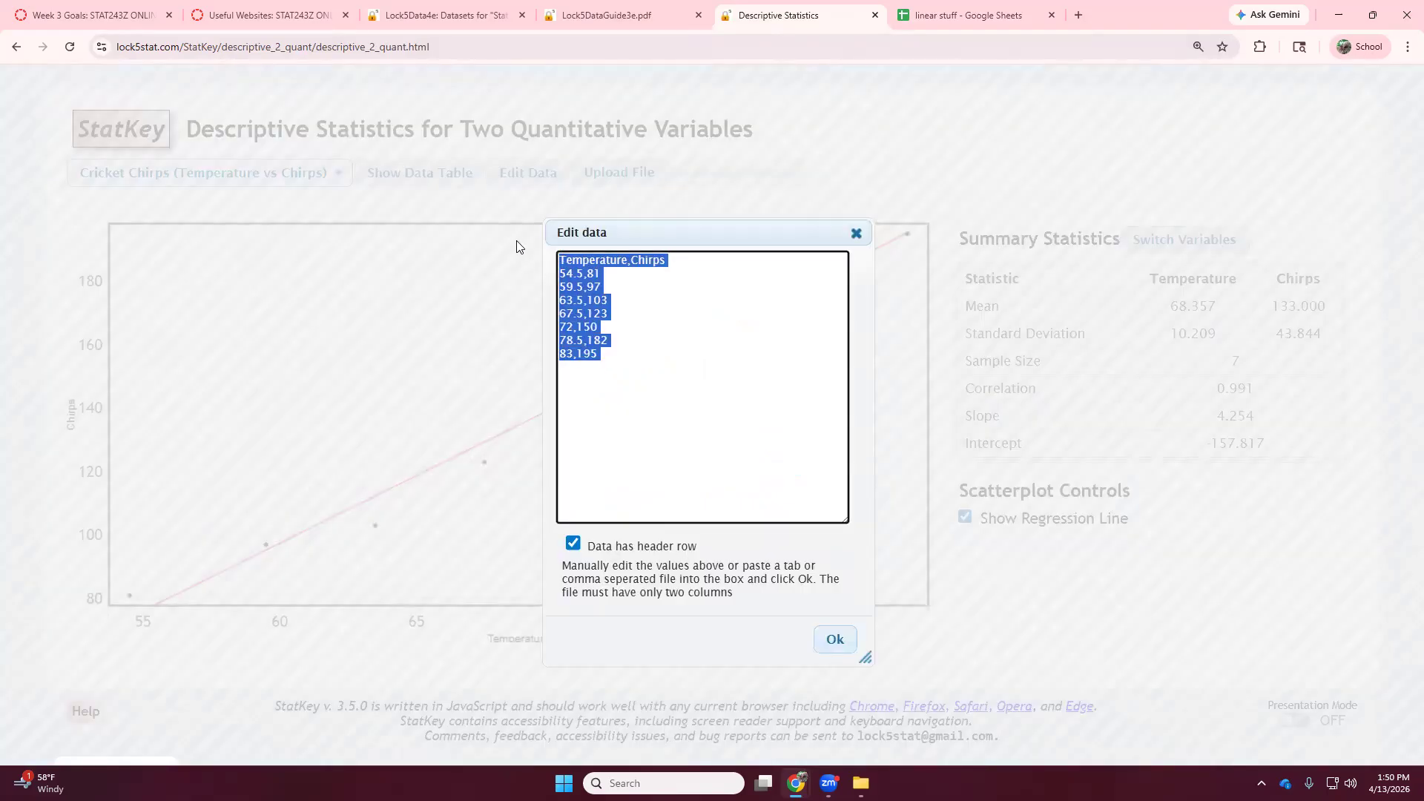
key("BackSpace")
key("ctrl+v")
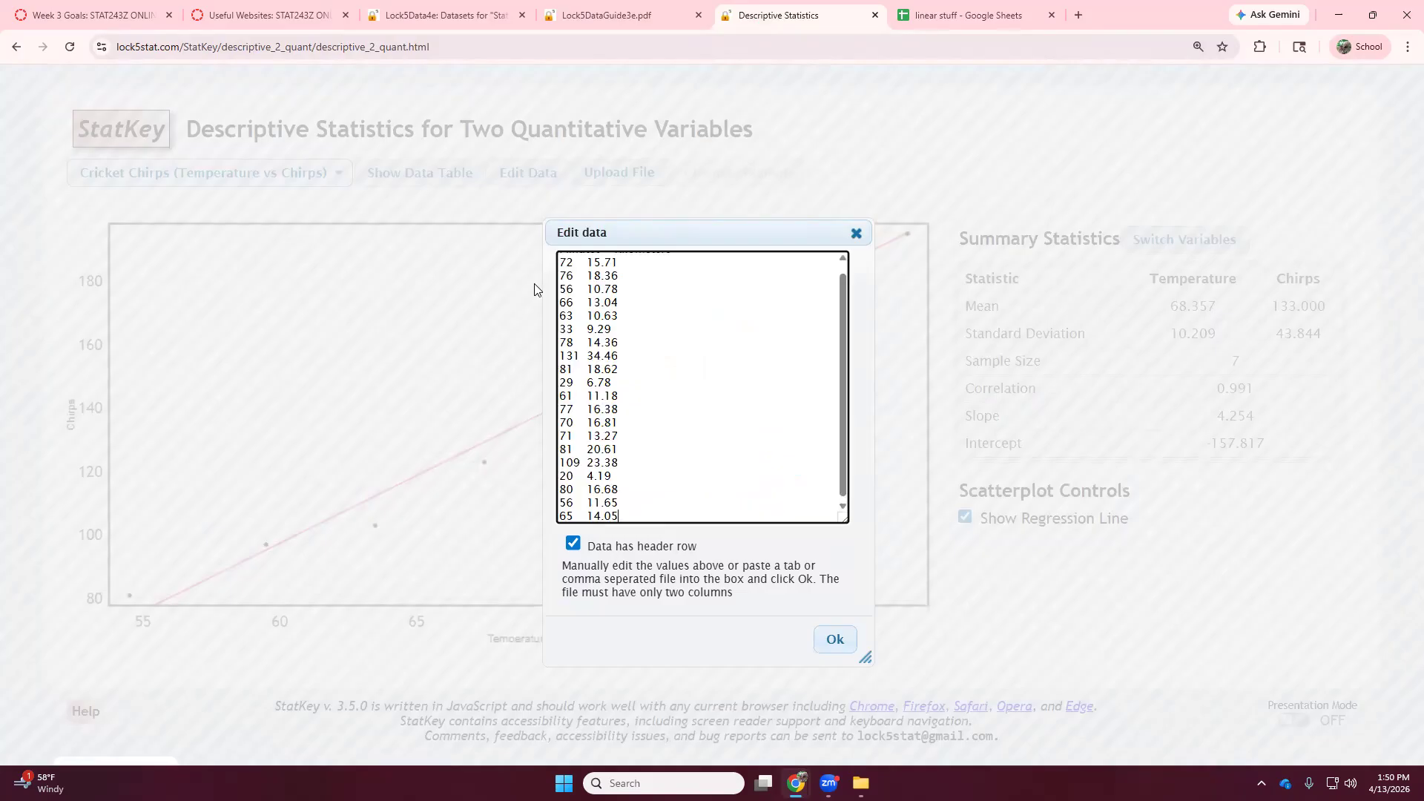
scroll(616, 420, "up", 1)
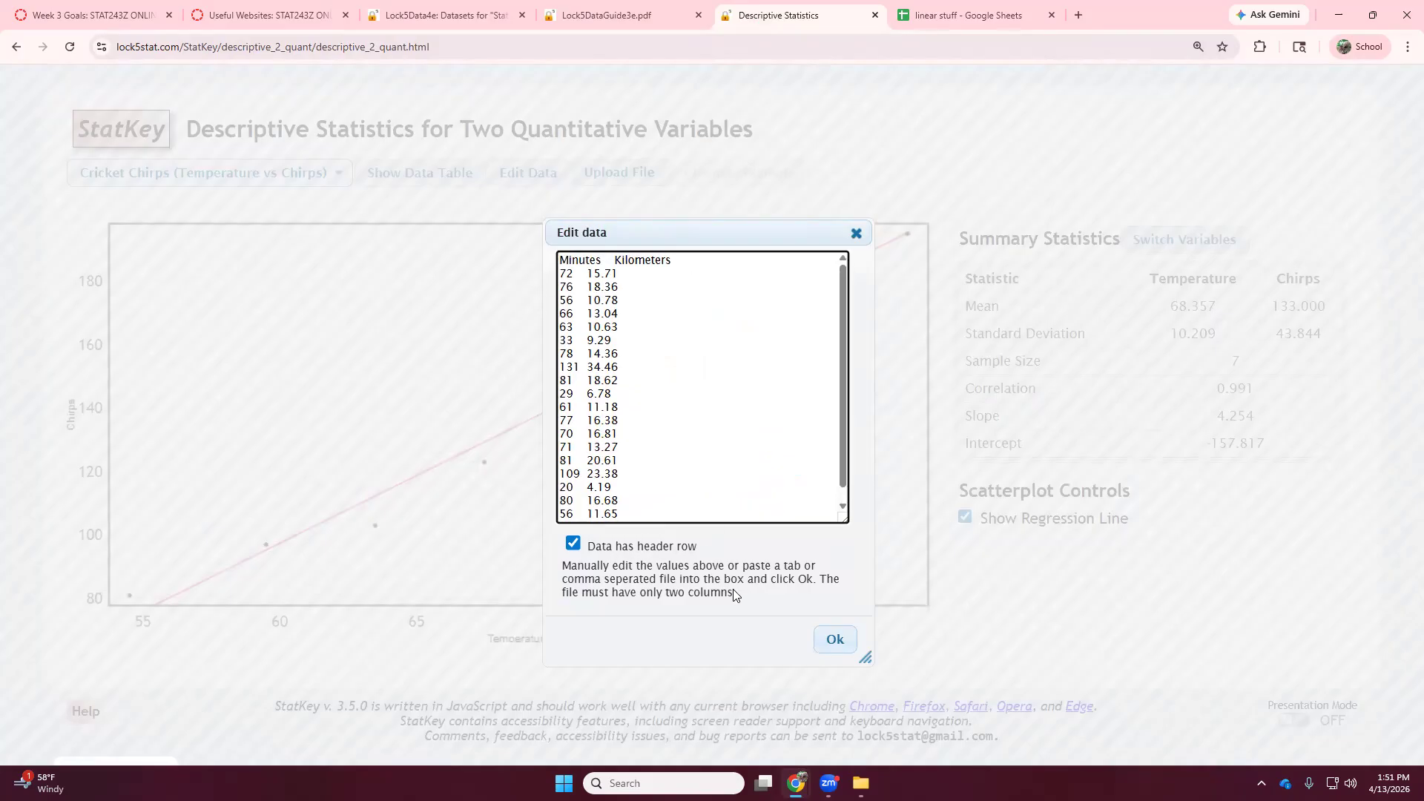
left_click(834, 640)
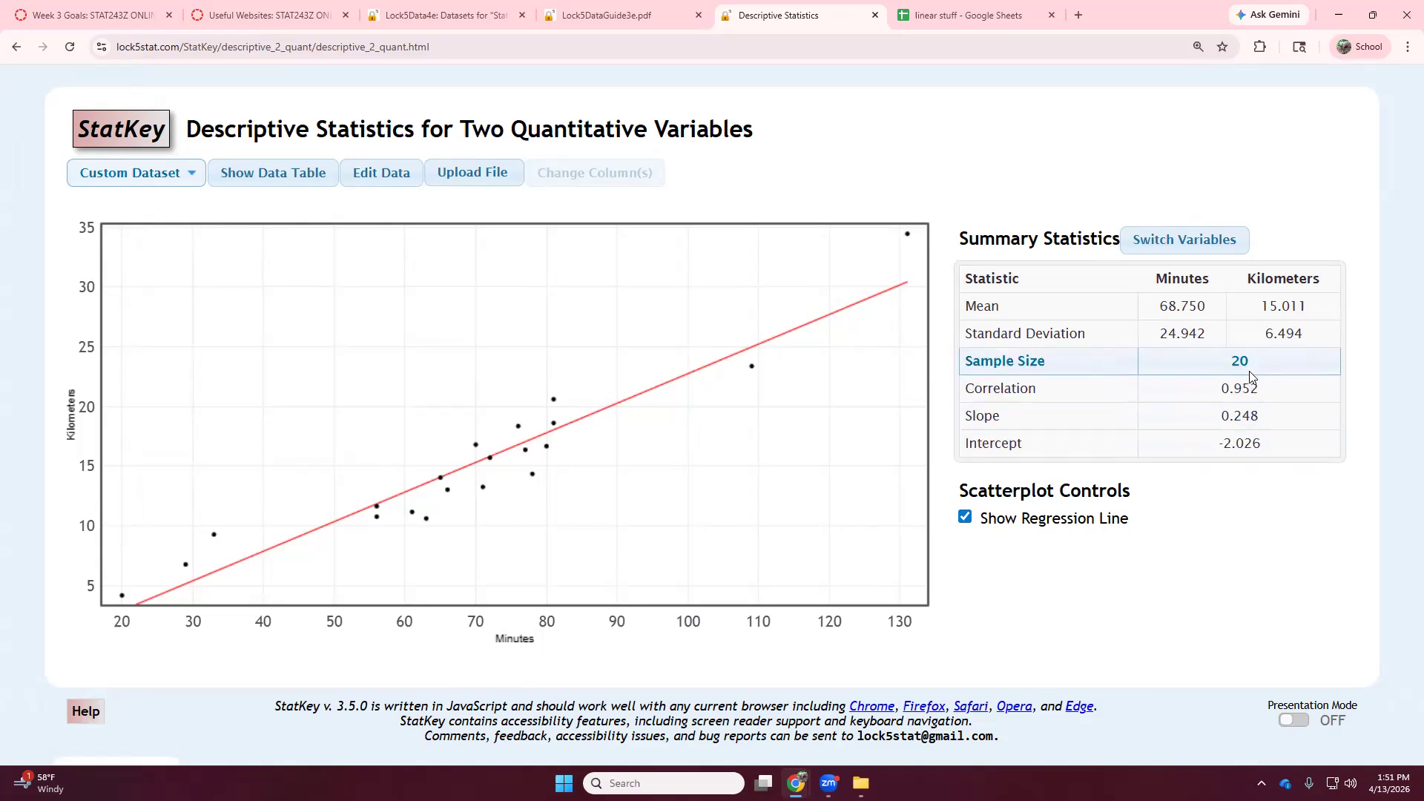
- Check the slope and intercept in StatKey, switch to Google Sheets and compare them with the mnt bike rides summary statistics and trendline equation
double_click(1237, 416)
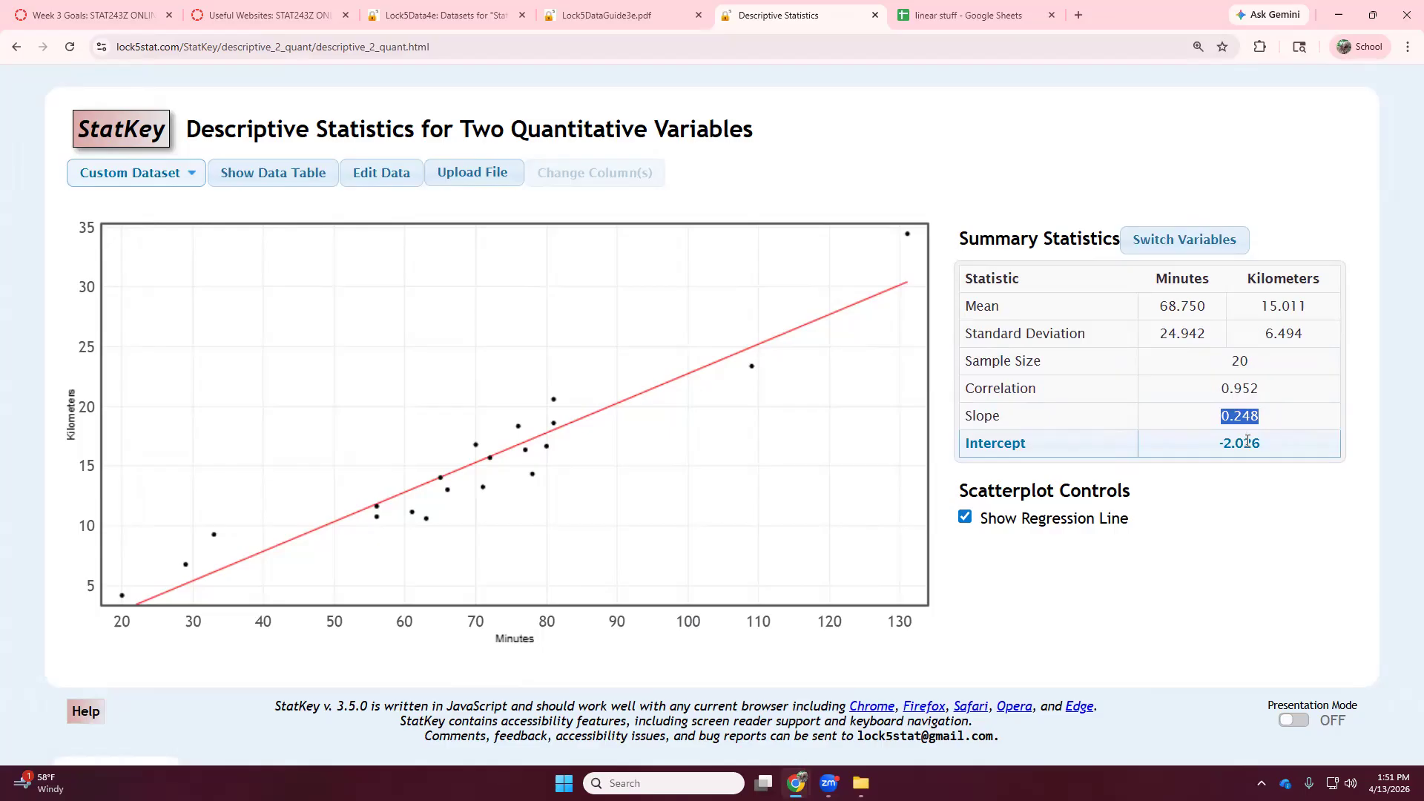
double_click(1247, 442)
left_click(967, 6)
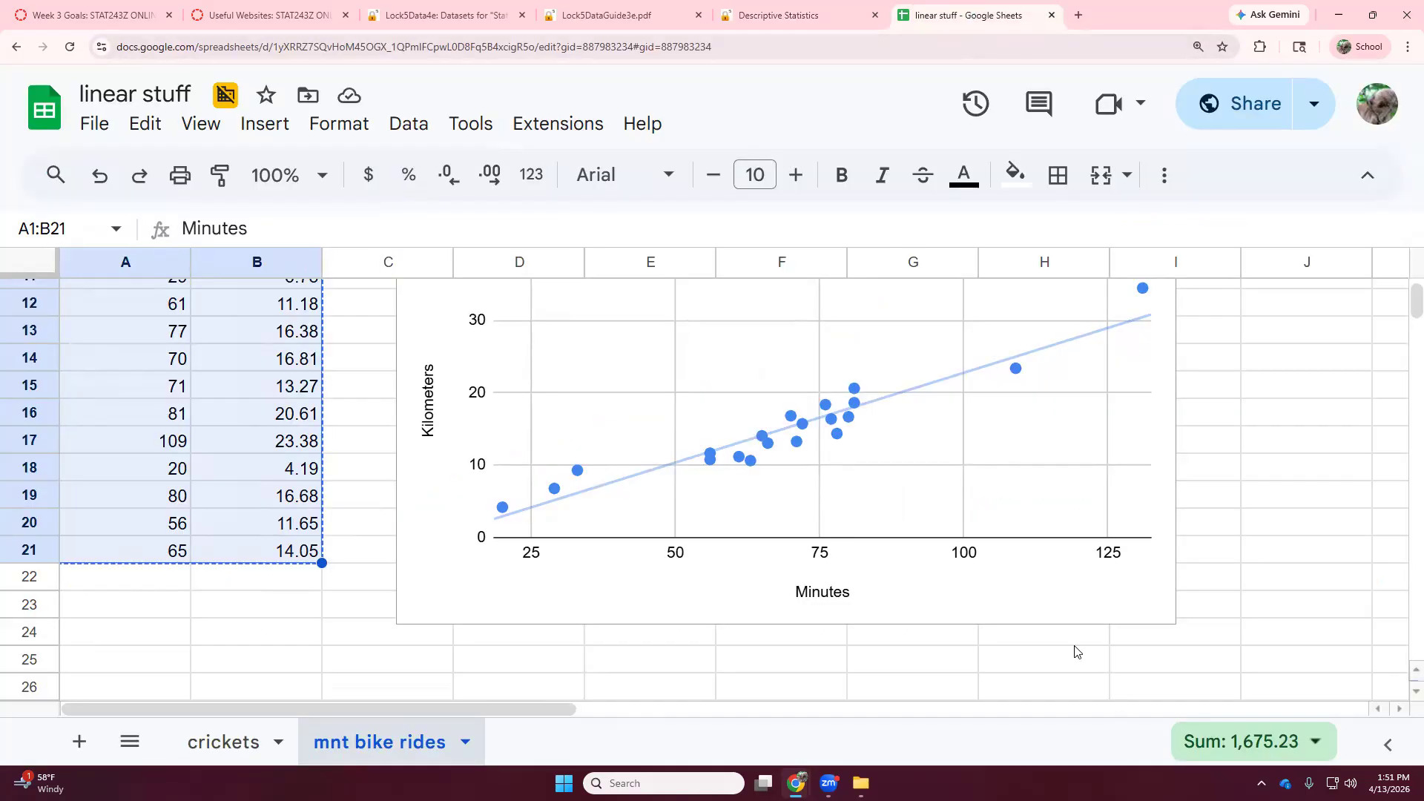
key("ctrl+minus")
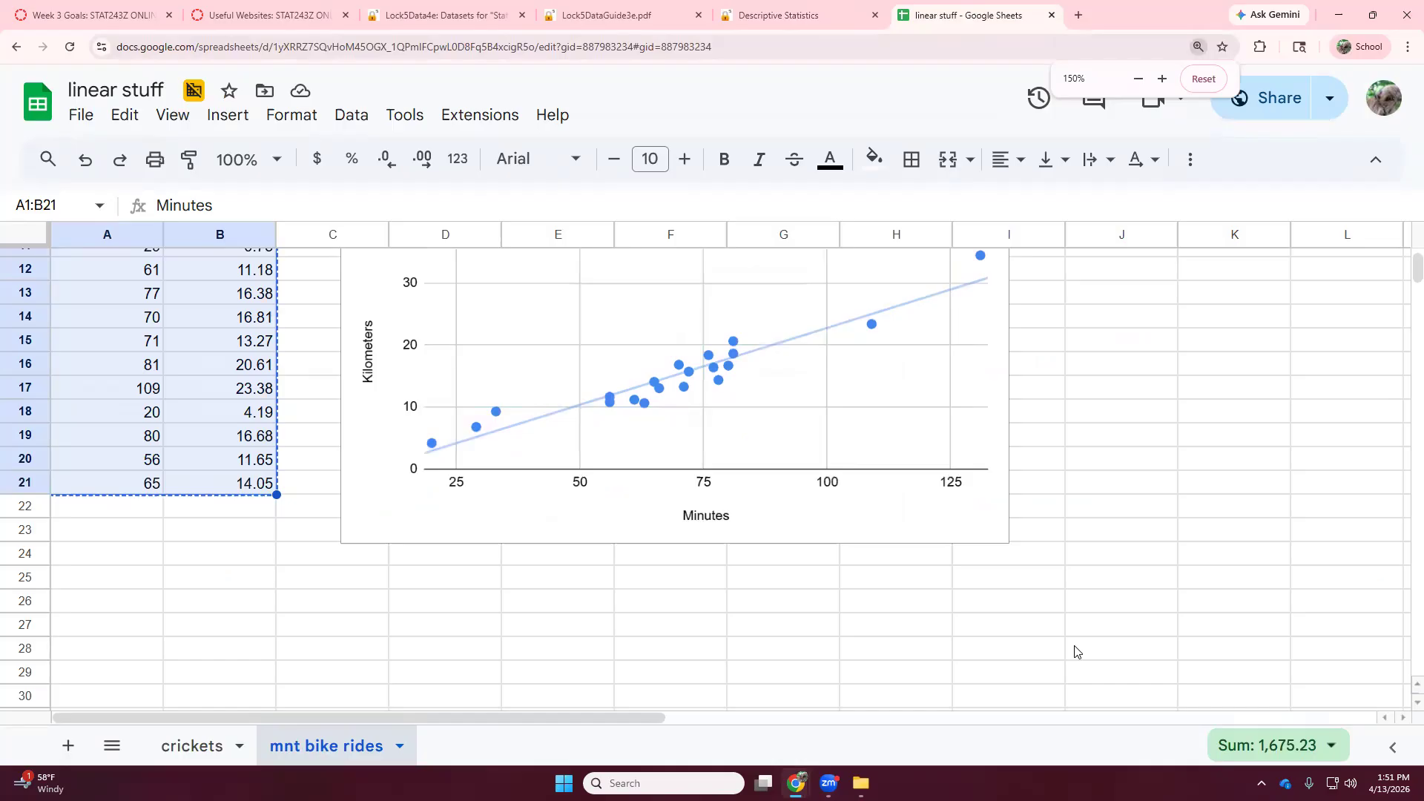
scroll(1055, 528, "up", 1)
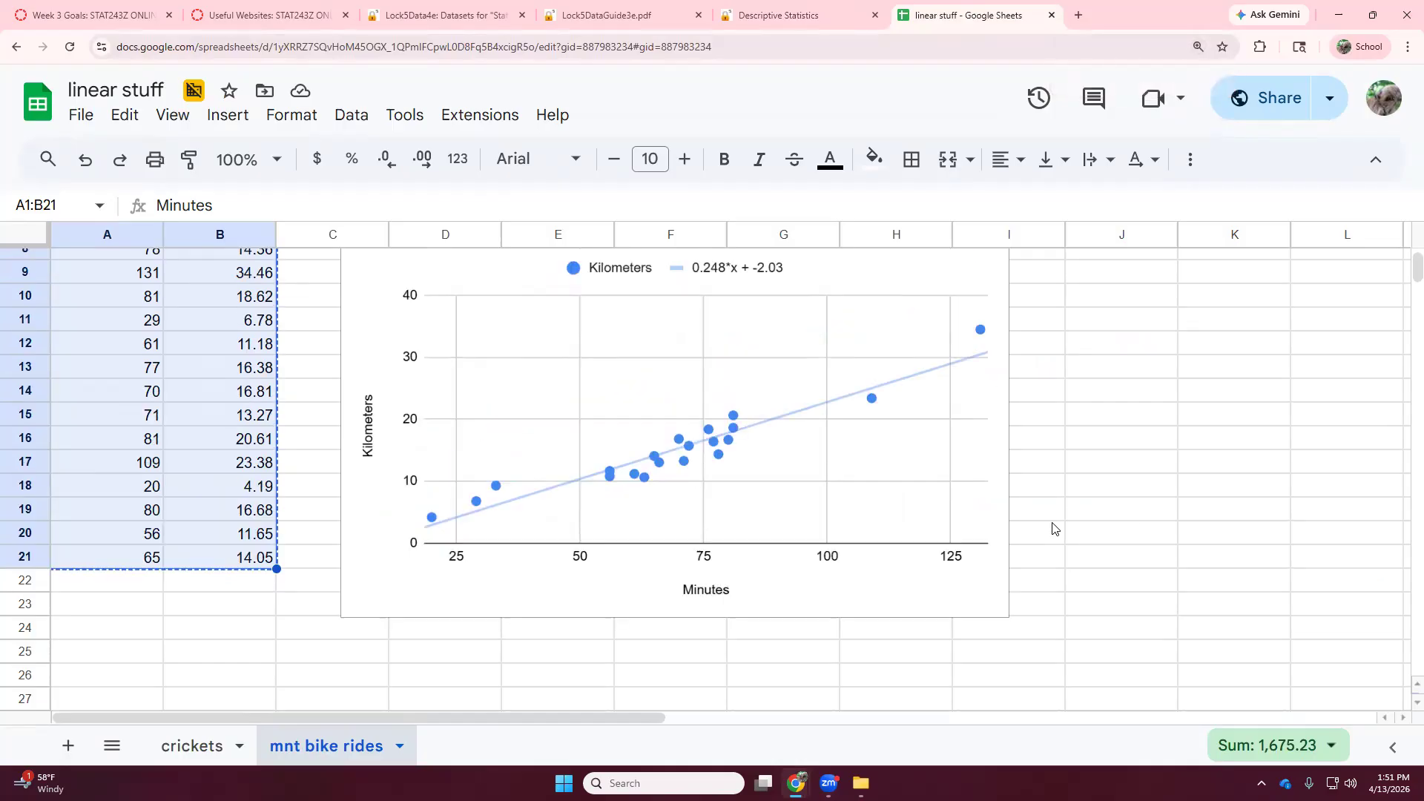
scroll(1054, 528, "up", 1)
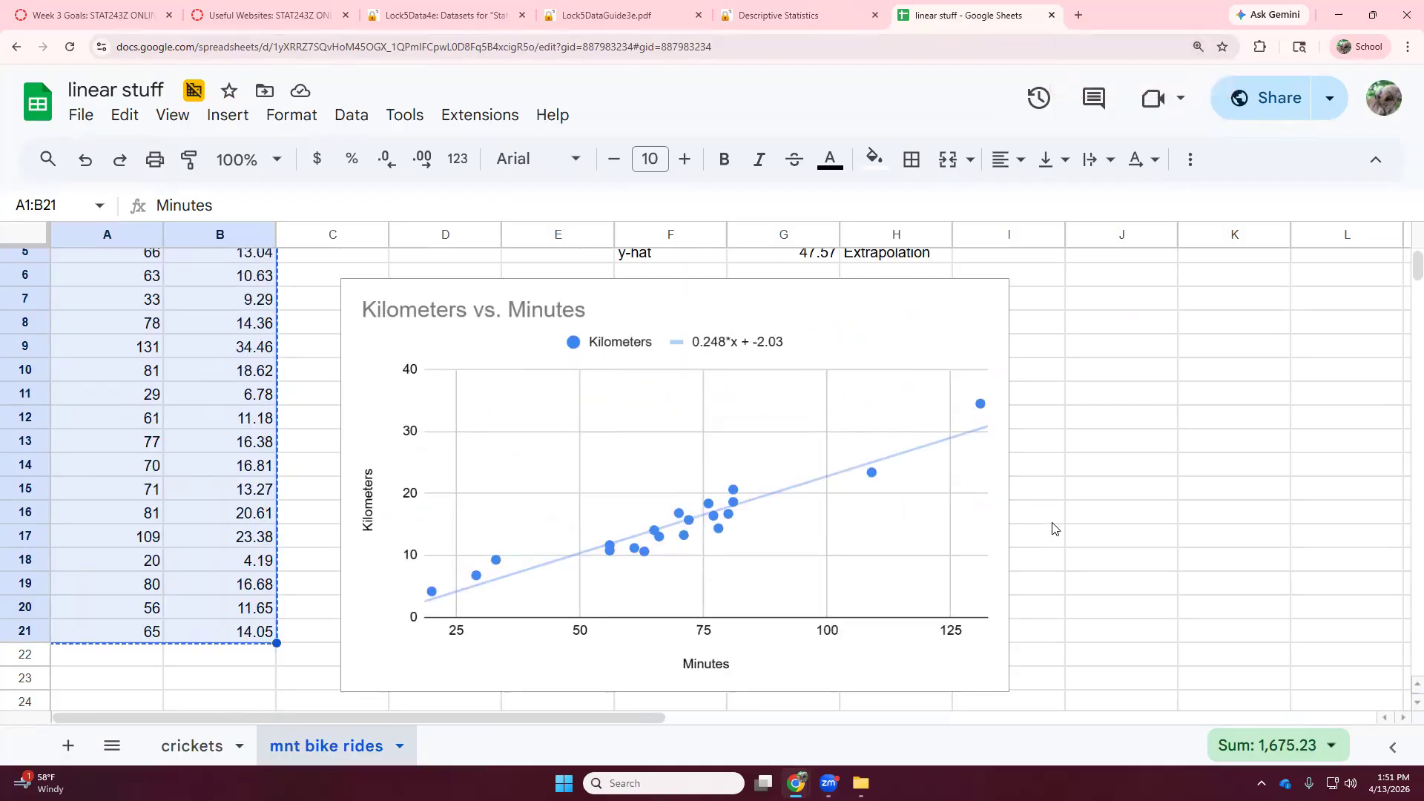
key("ctrl+minus")
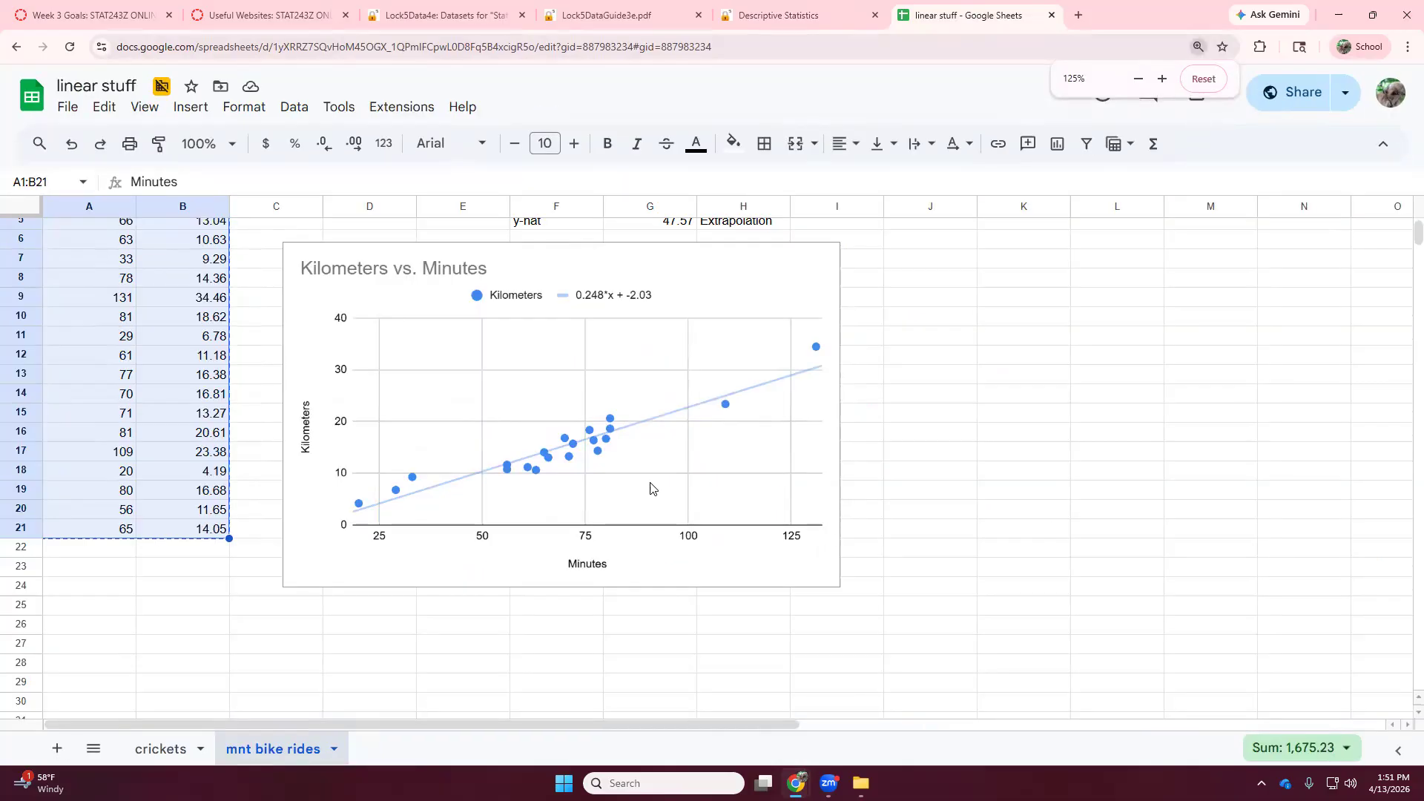
scroll(652, 487, "up", 2)
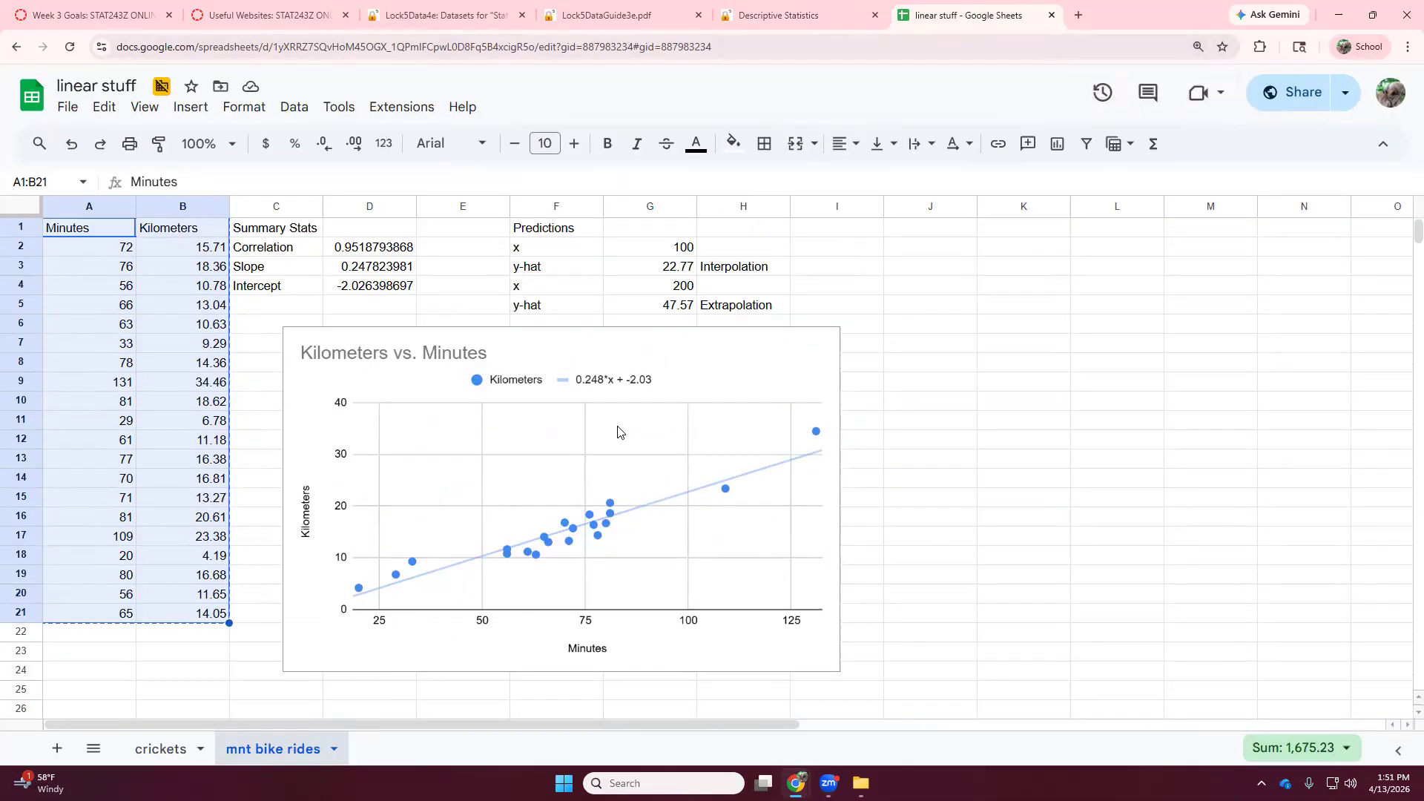
- Re-enter the first y-hat prediction in G3 as =0.248*G2-2.03
left_click_drag(555, 228, 648, 250)
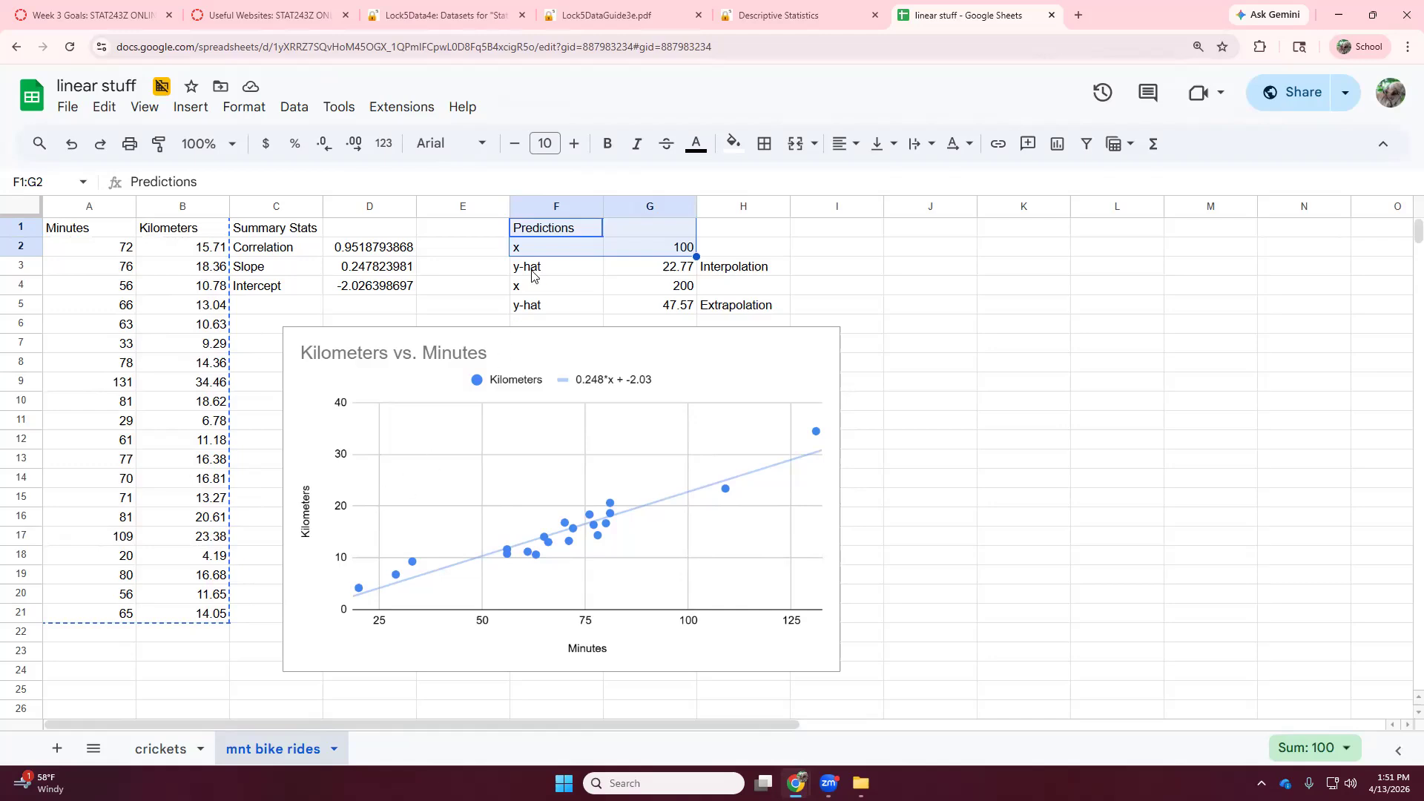
left_click(386, 270)
left_click(386, 287)
left_click(659, 271)
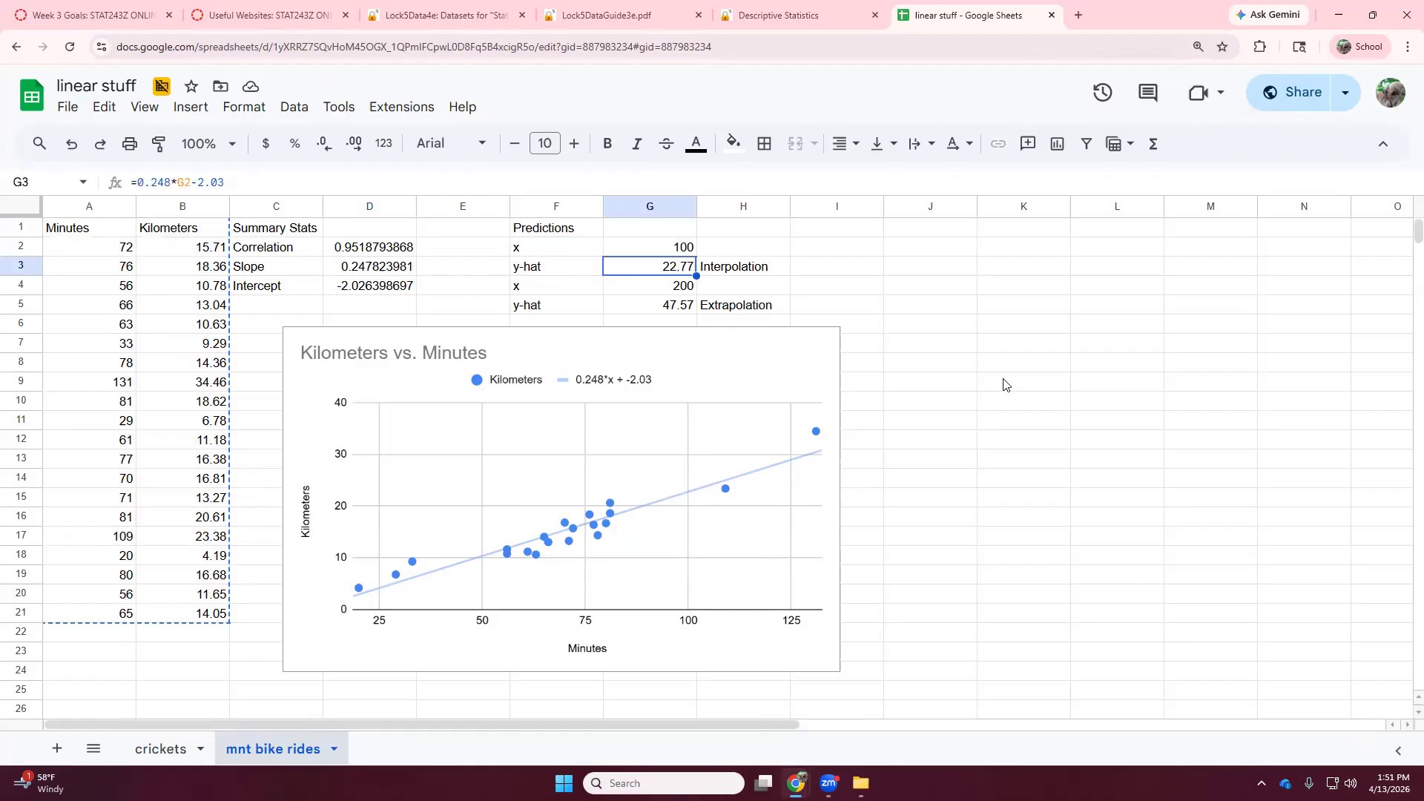
type("=")
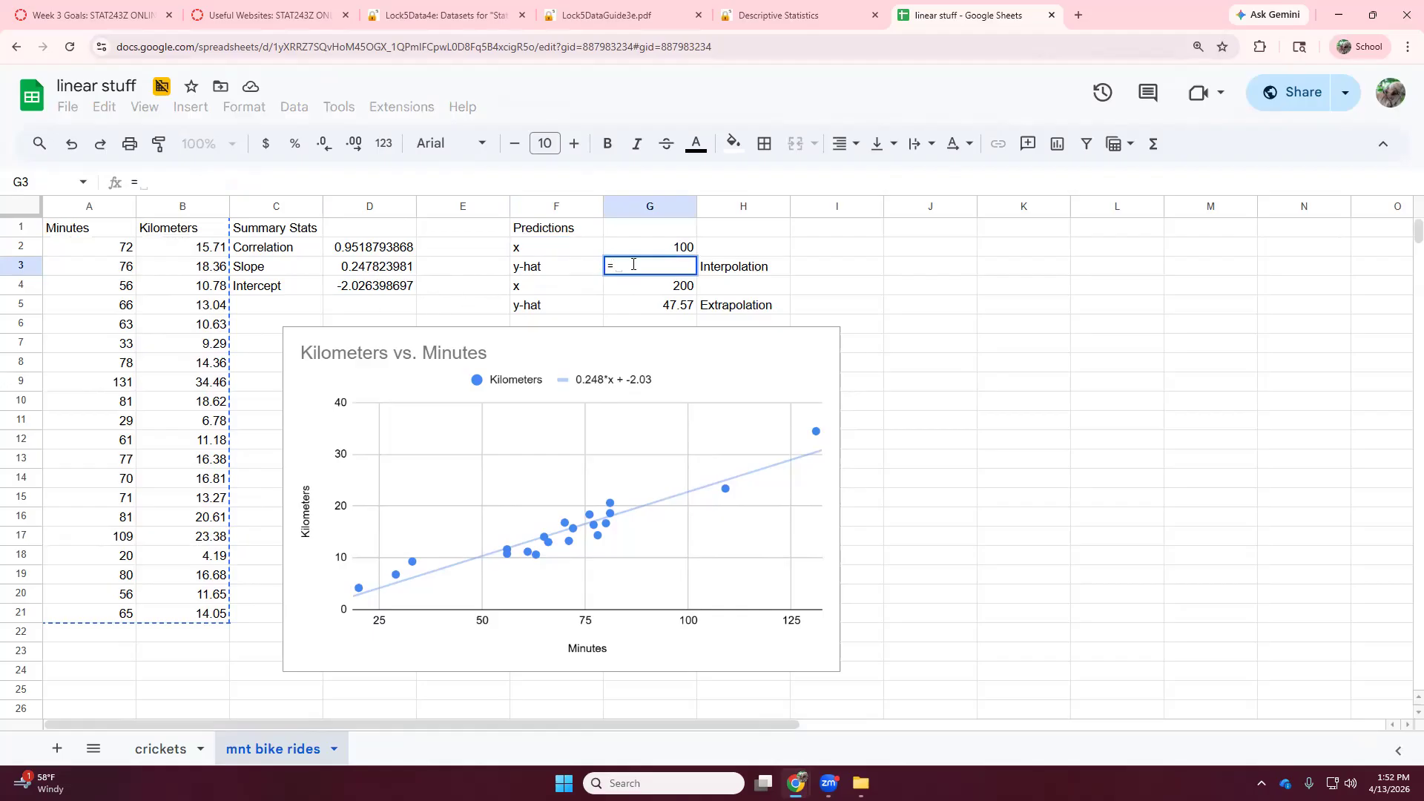
type("0.248")
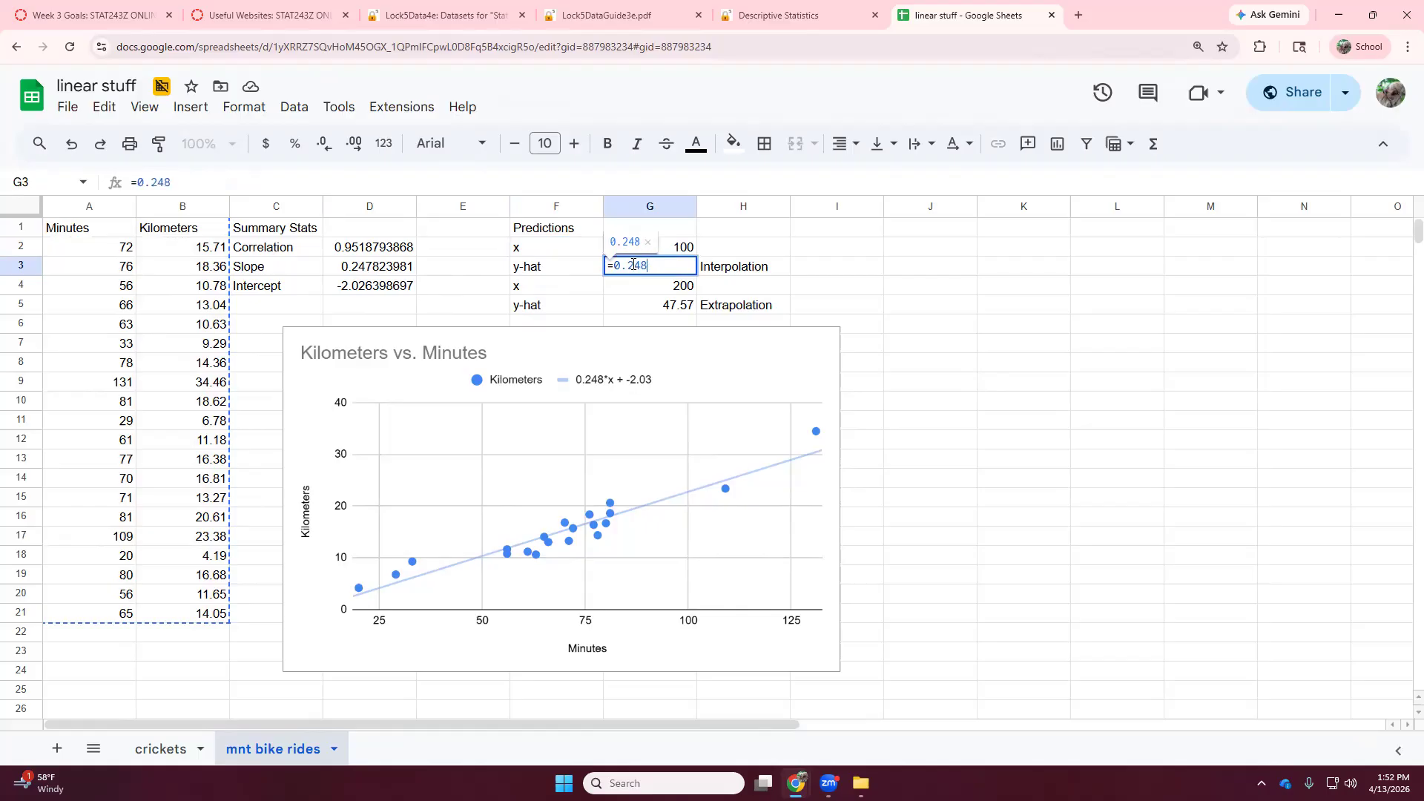
type("*")
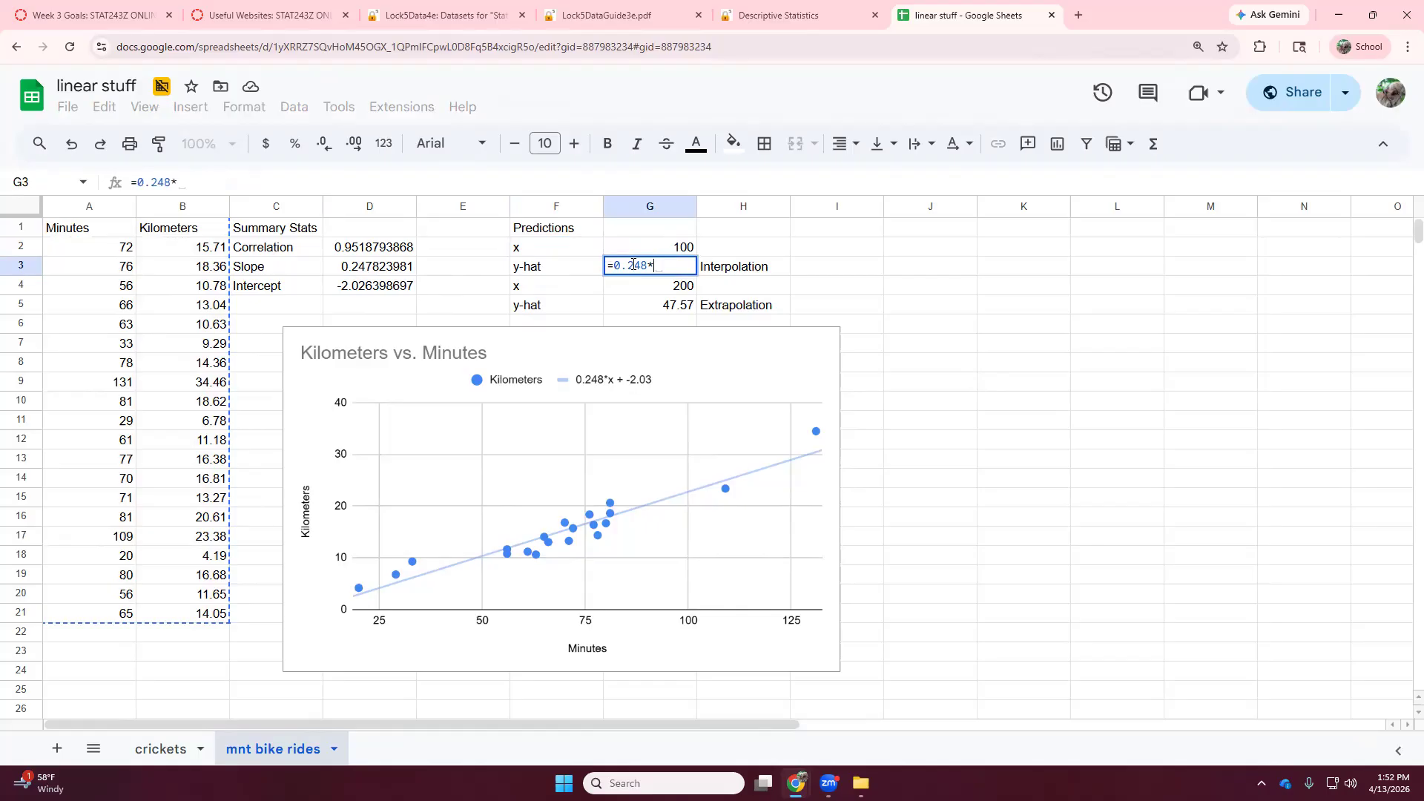
left_click(638, 248)
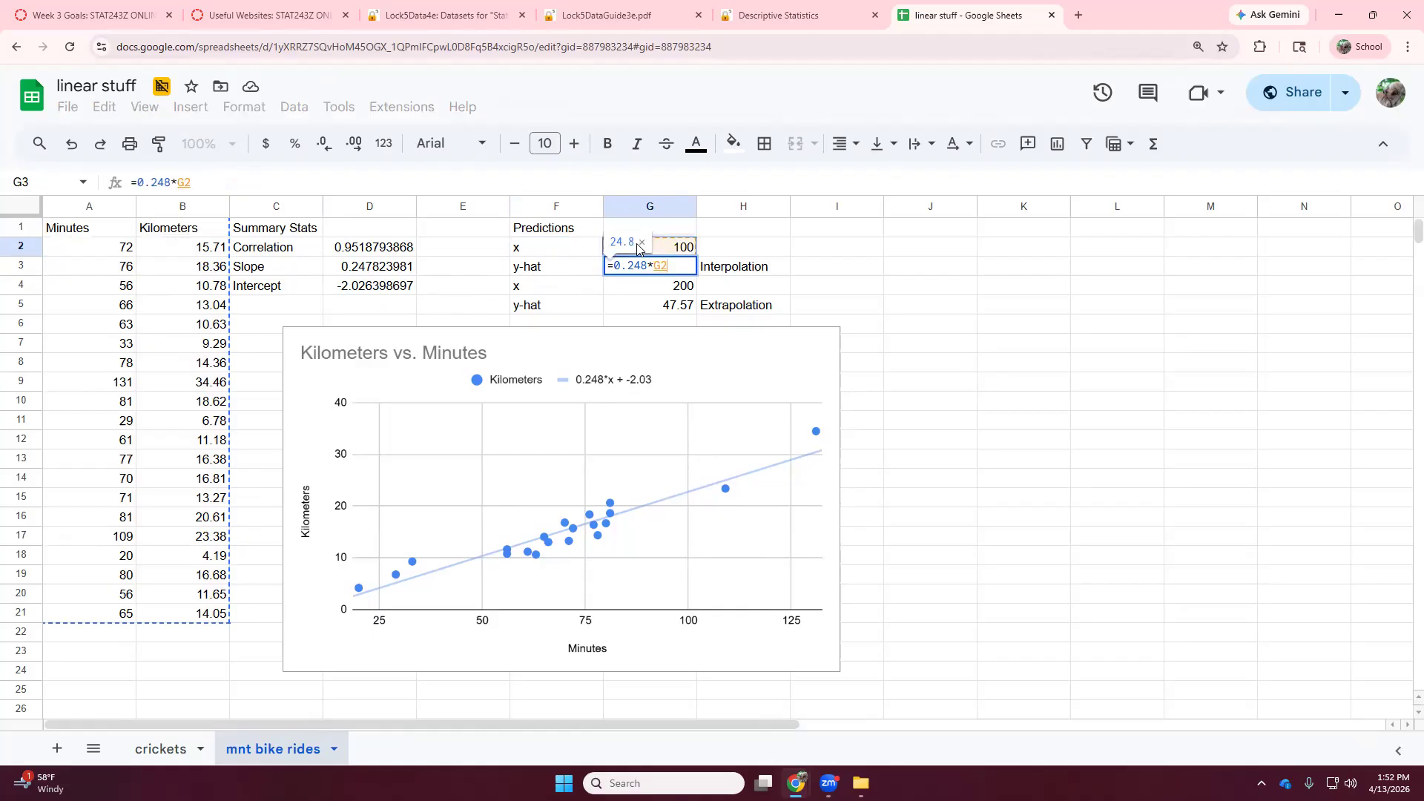
type("-2.")
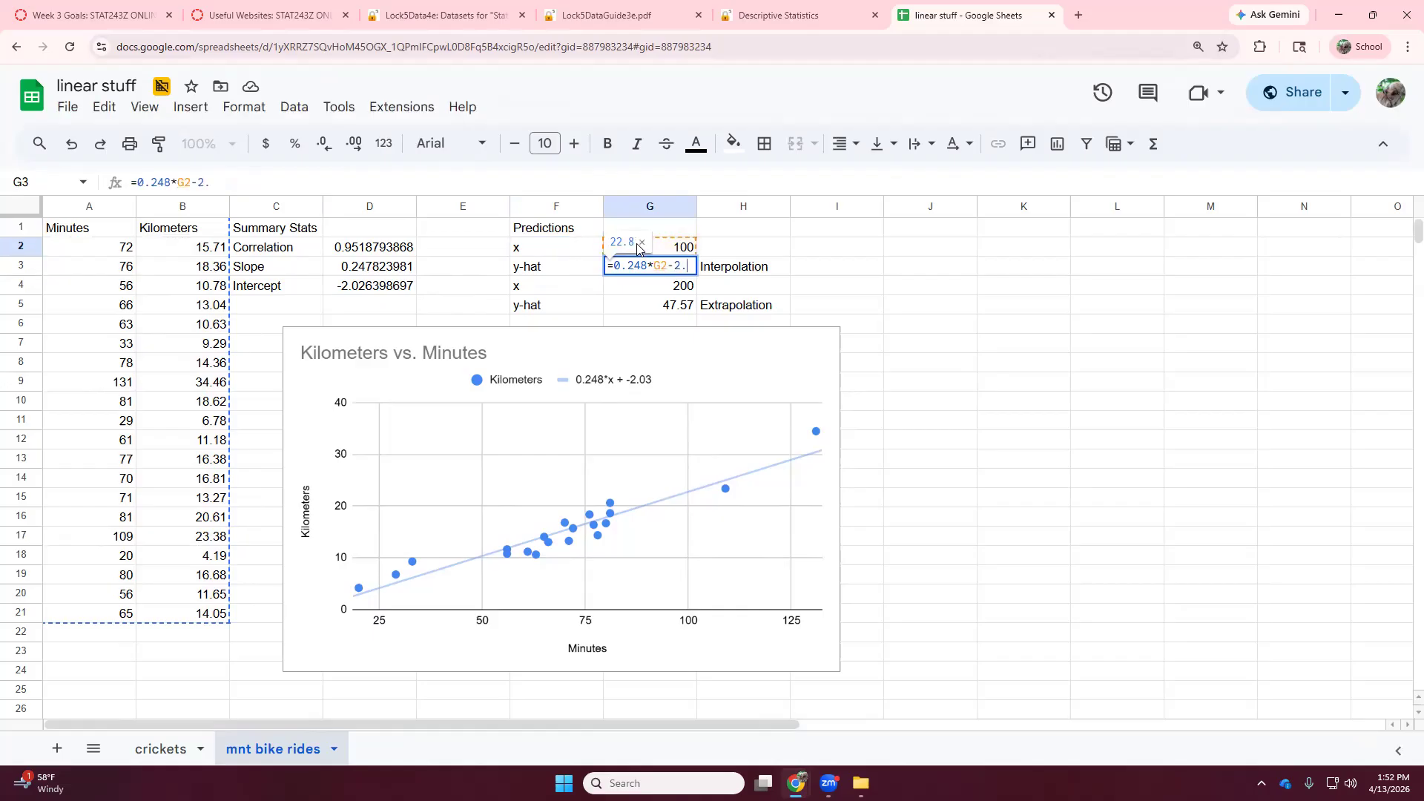
type("03")
key("Return")
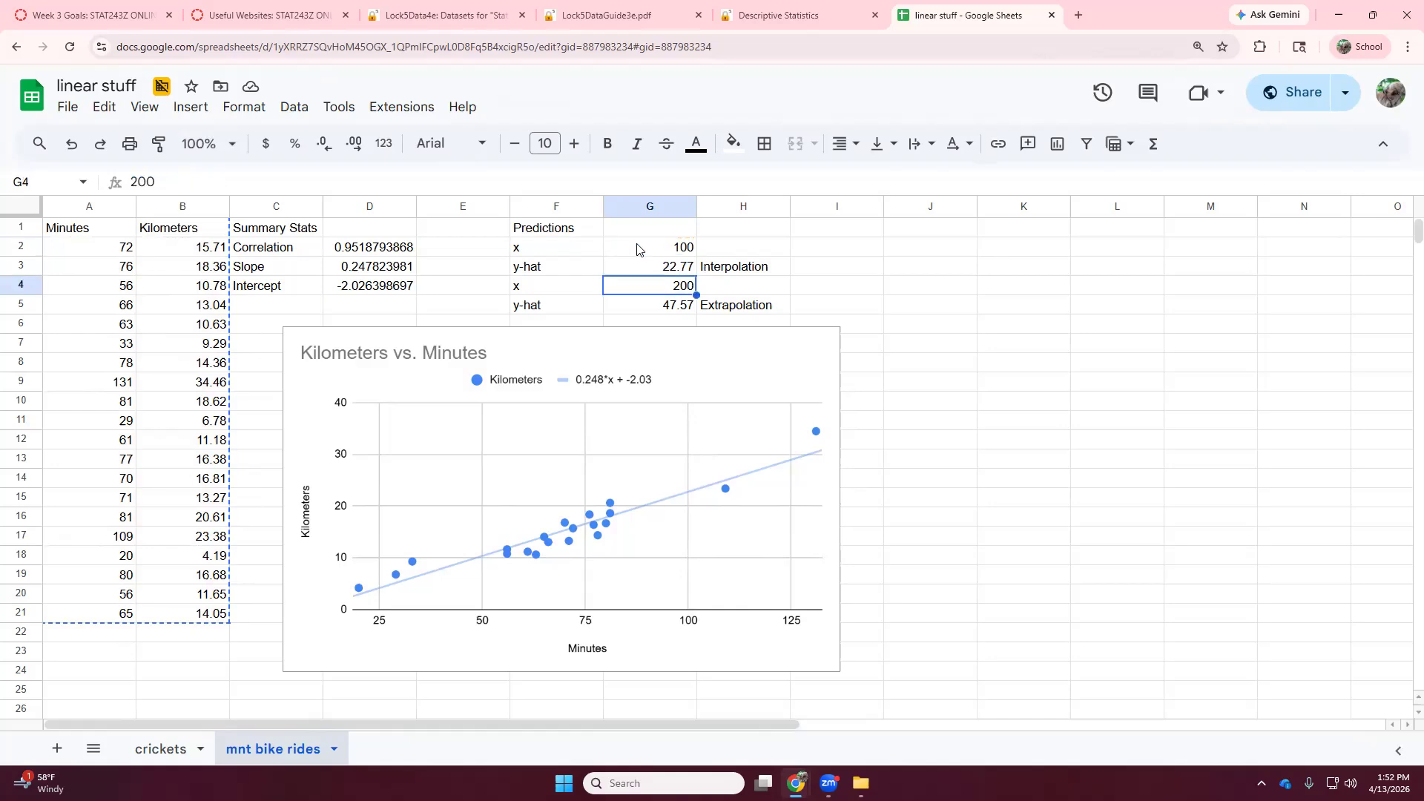
- Write the regression equation "y-hat = 0.248*x-2.03" as text in G1 beside the Predictions heading
left_click(671, 267)
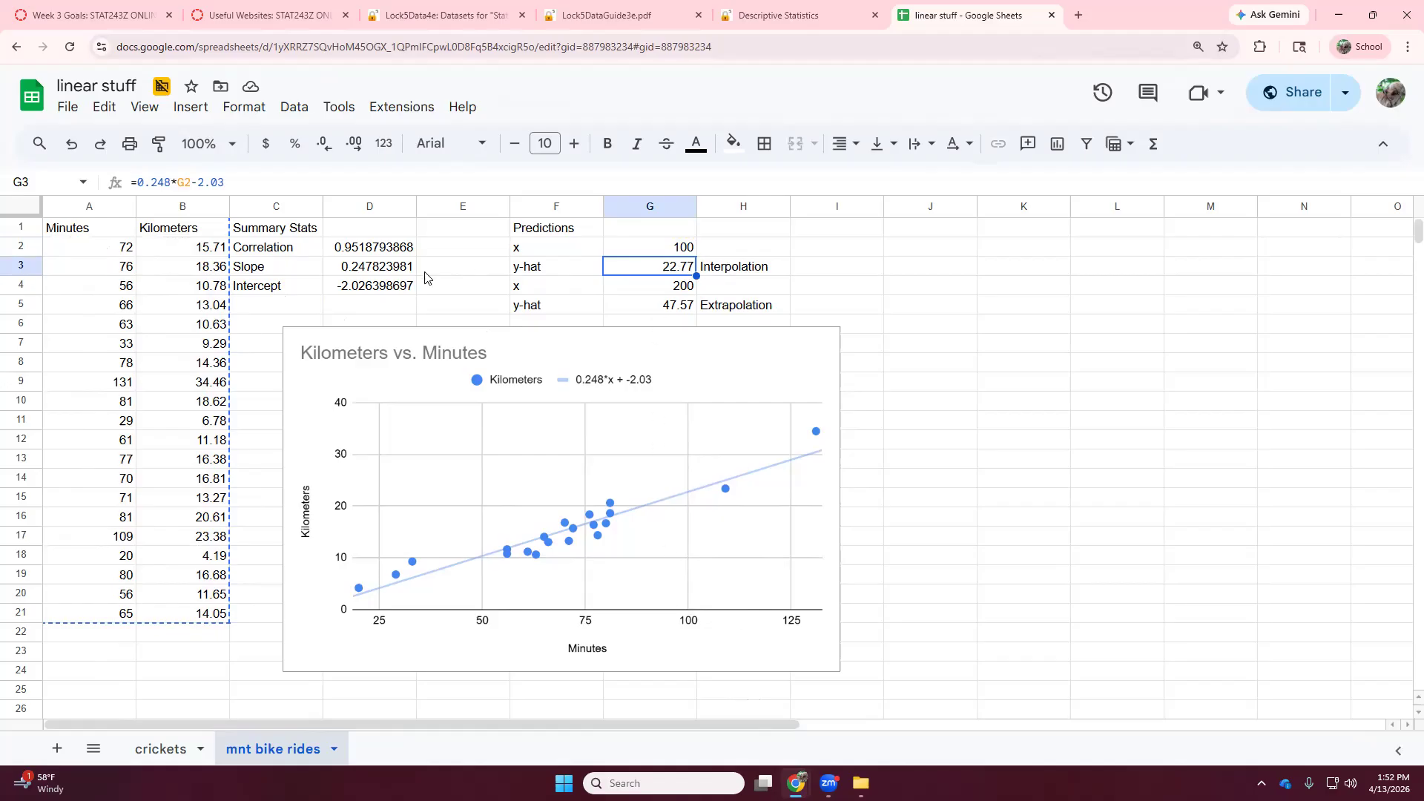
left_click_drag(377, 272, 376, 291)
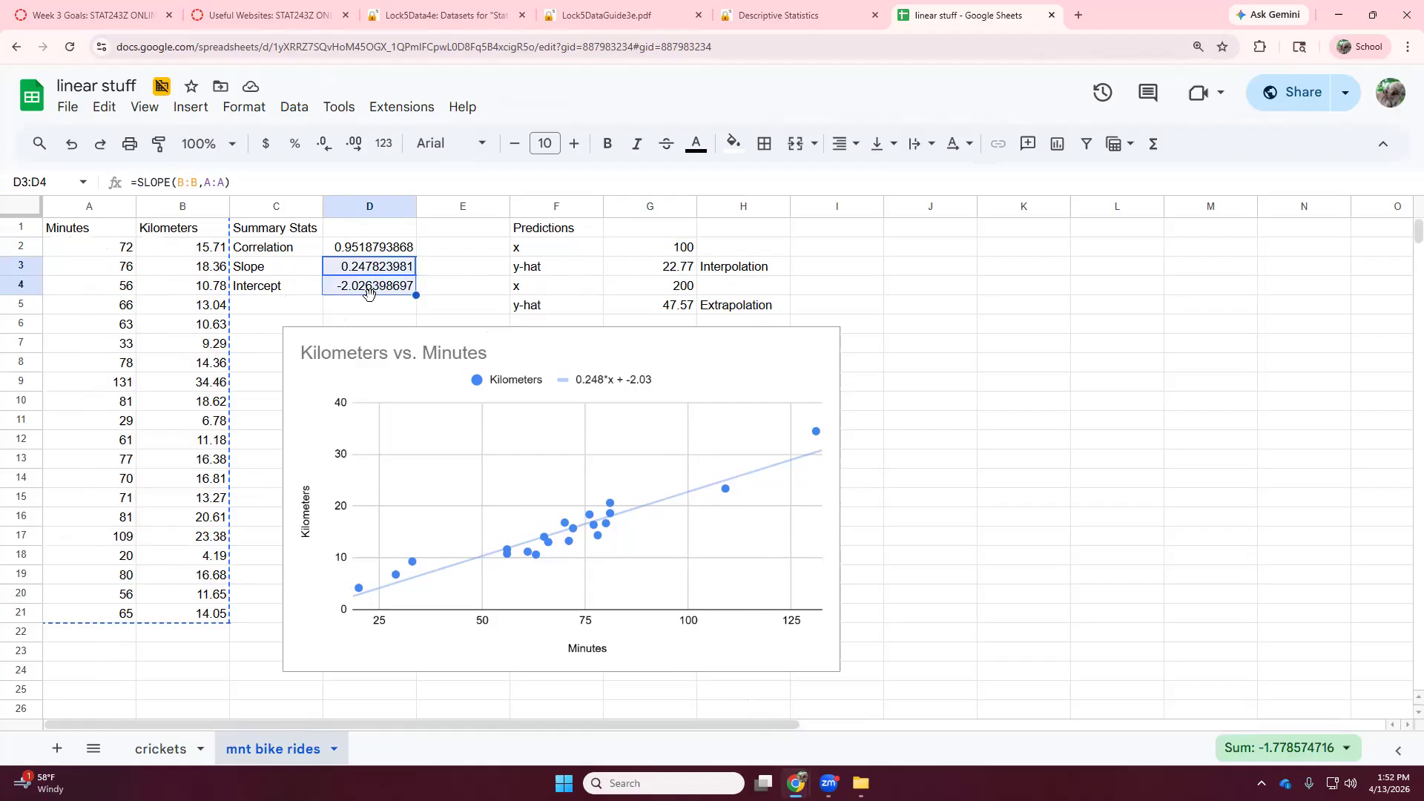
left_click(670, 233)
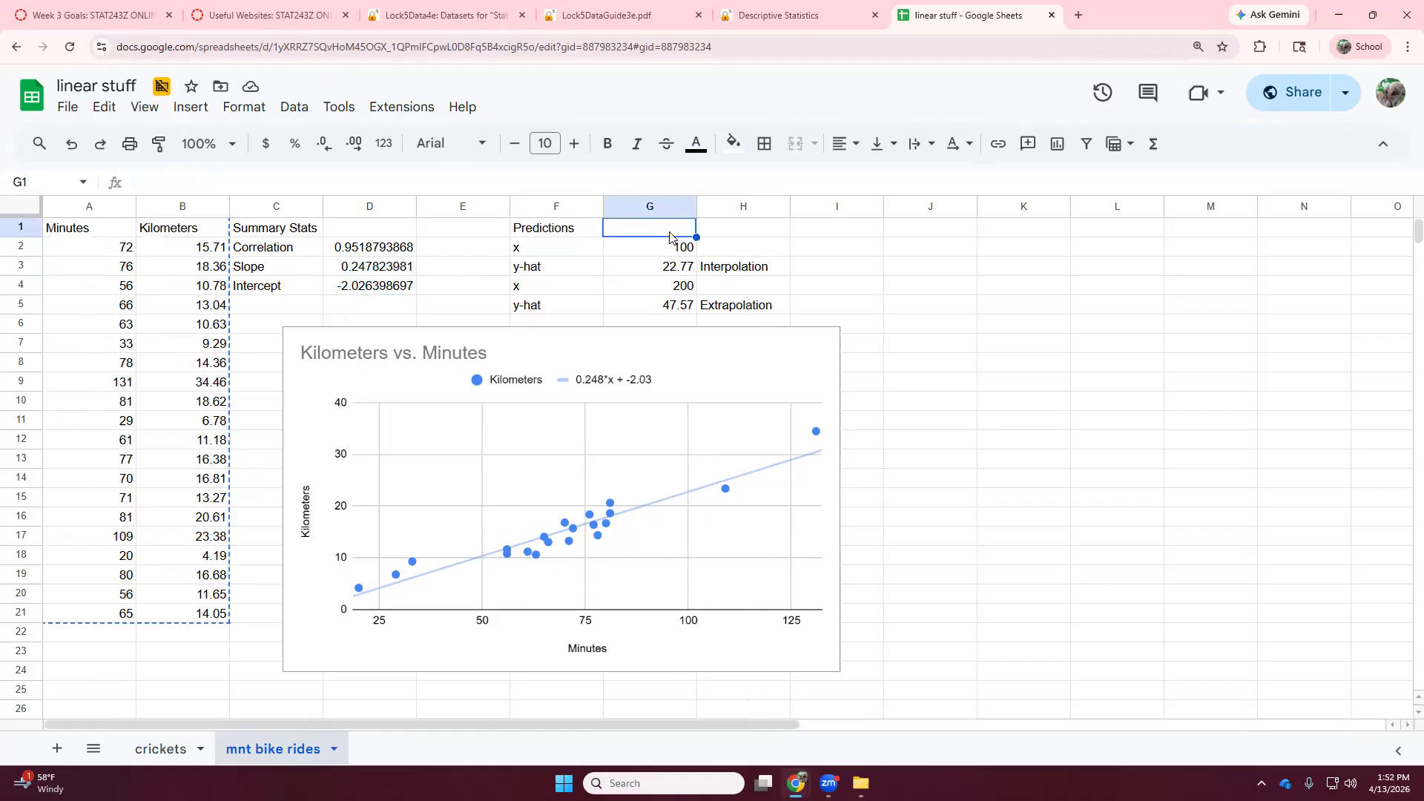
type("y-hat =")
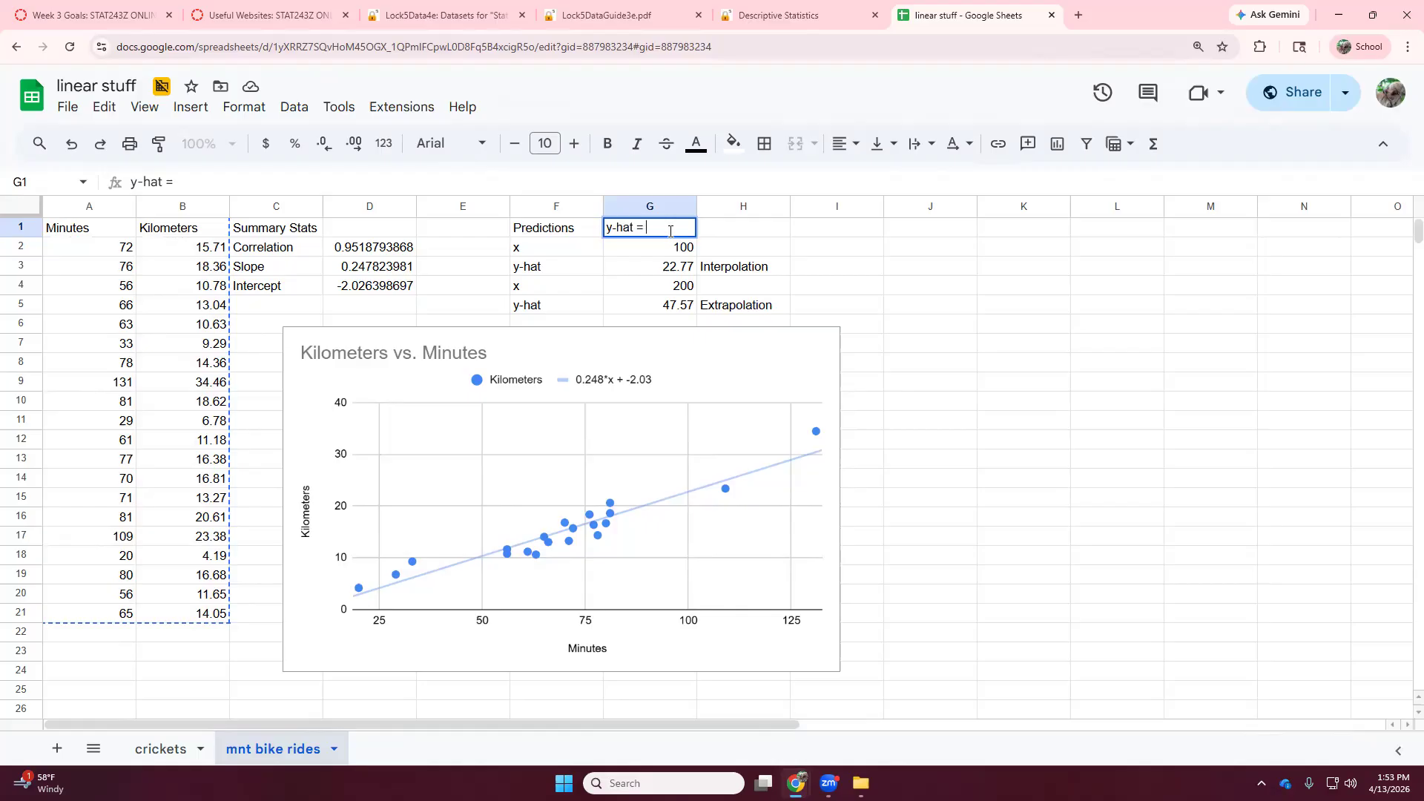
type("0.248*x-2.03")
key("Return")
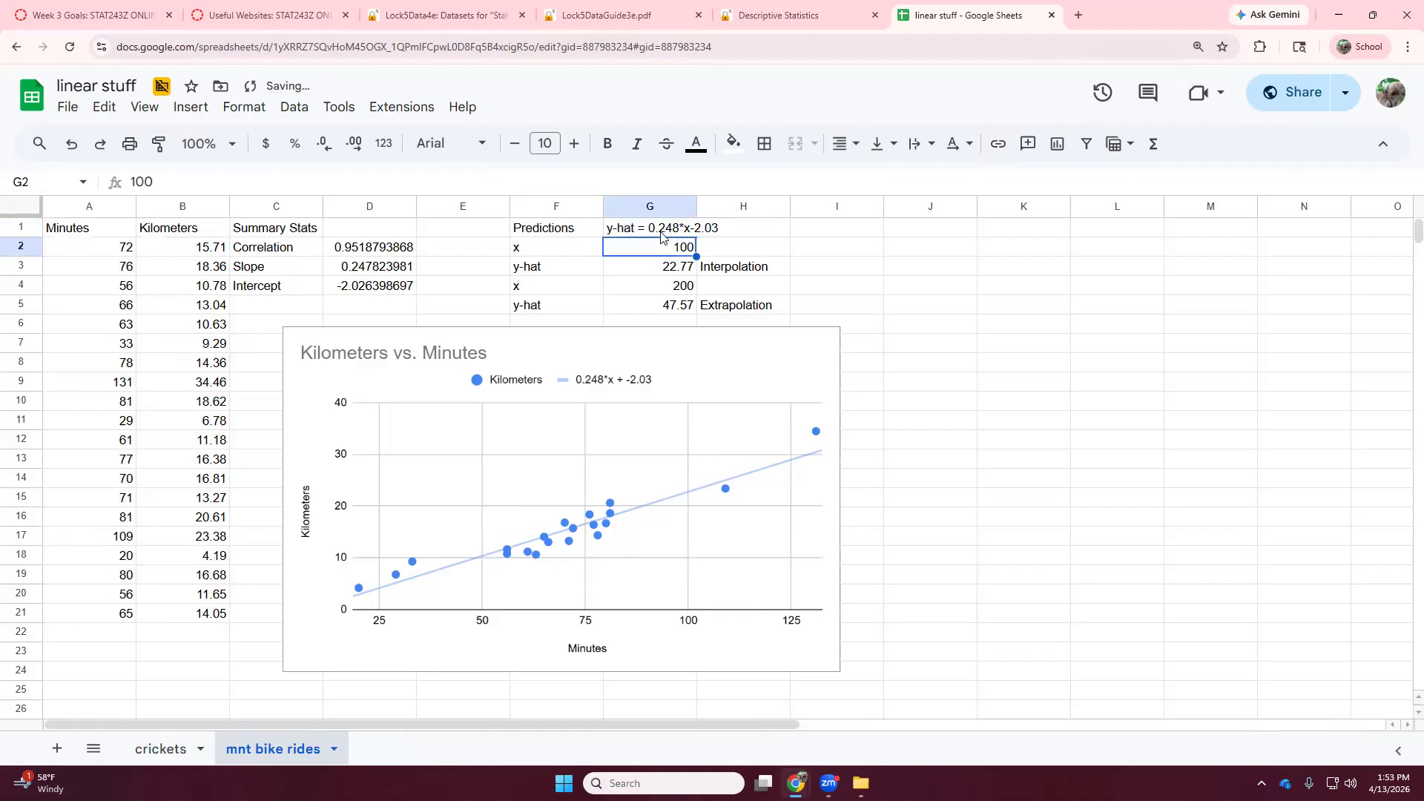
- Inspect the second x value in G4 and the formula behind its y-hat prediction in G5
left_click(684, 288)
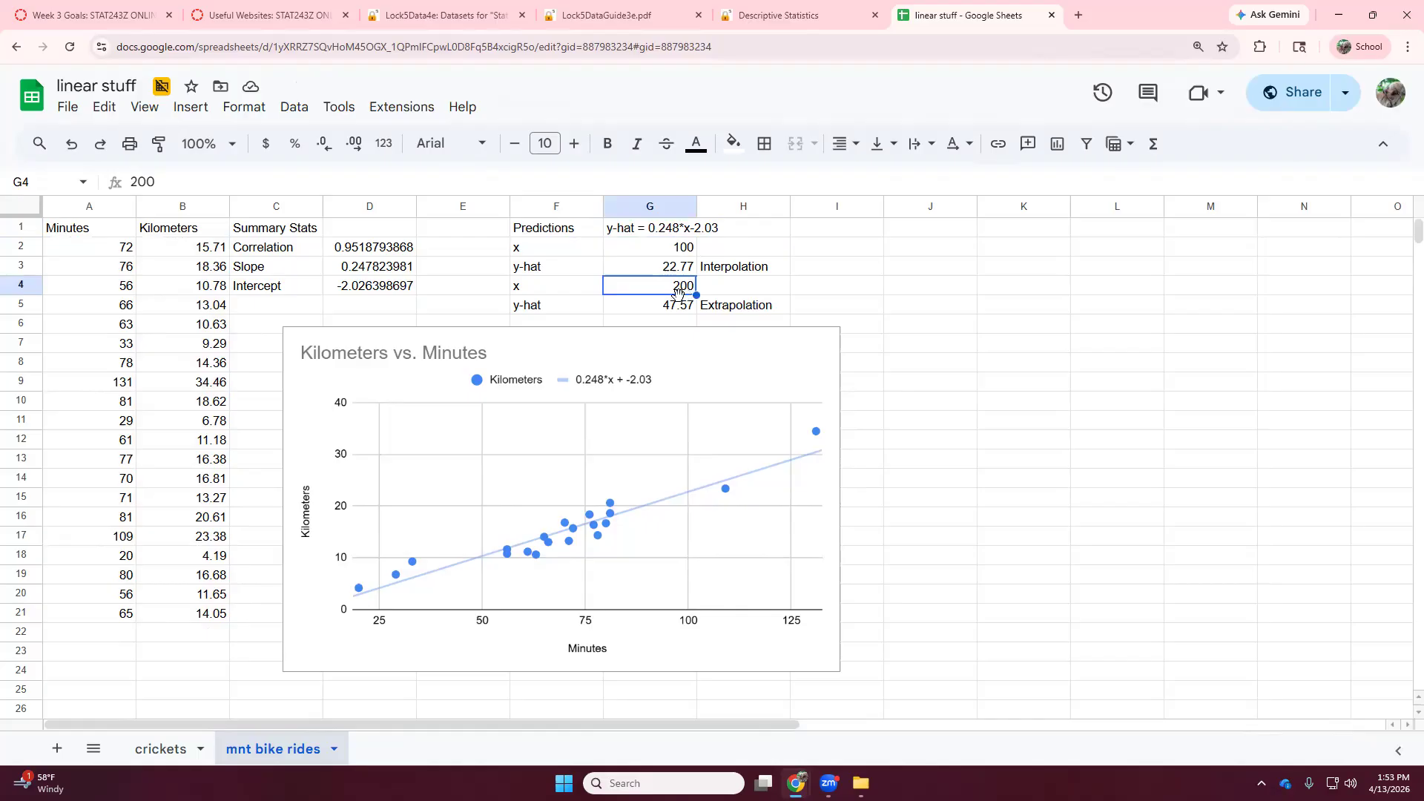
left_click(675, 306)
double_click(675, 307)
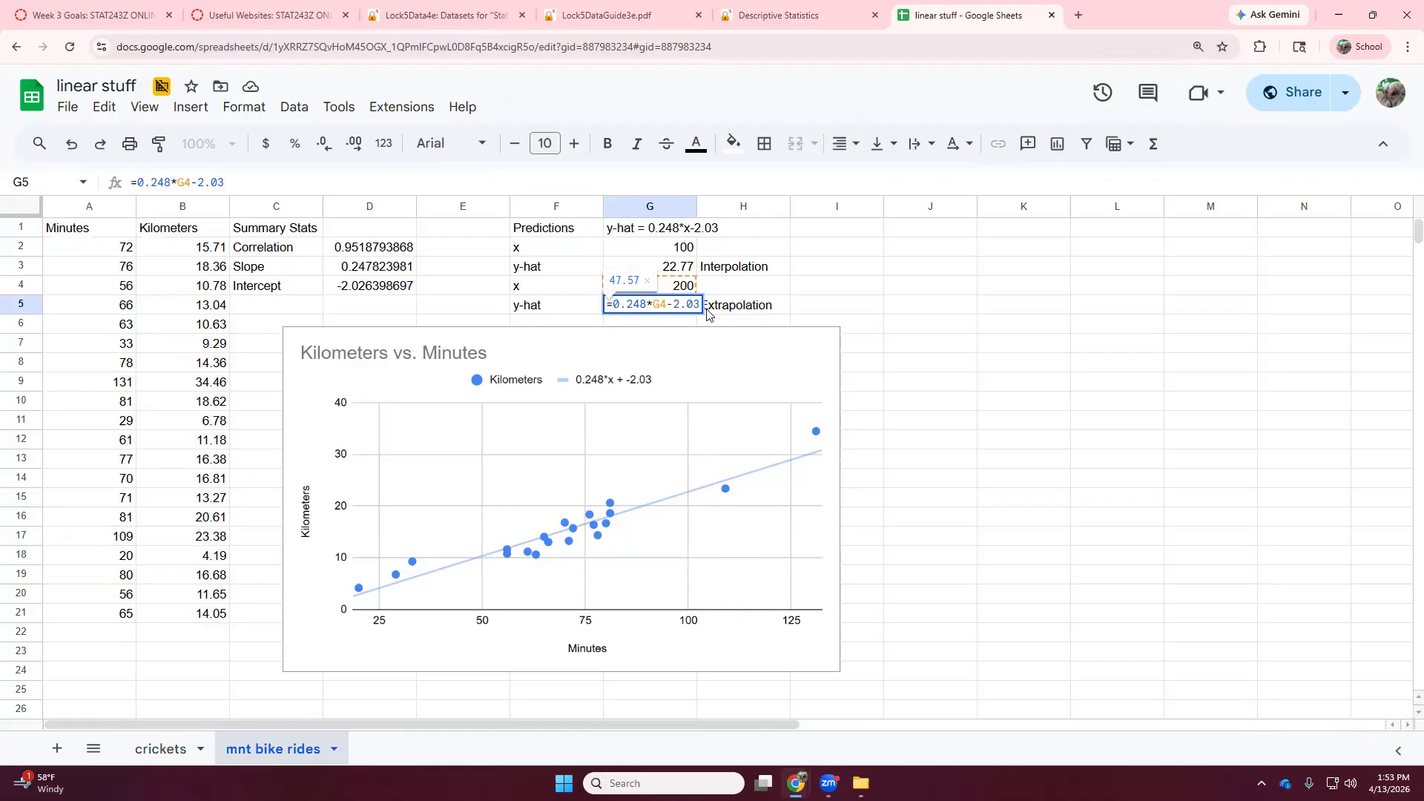
key("Return")
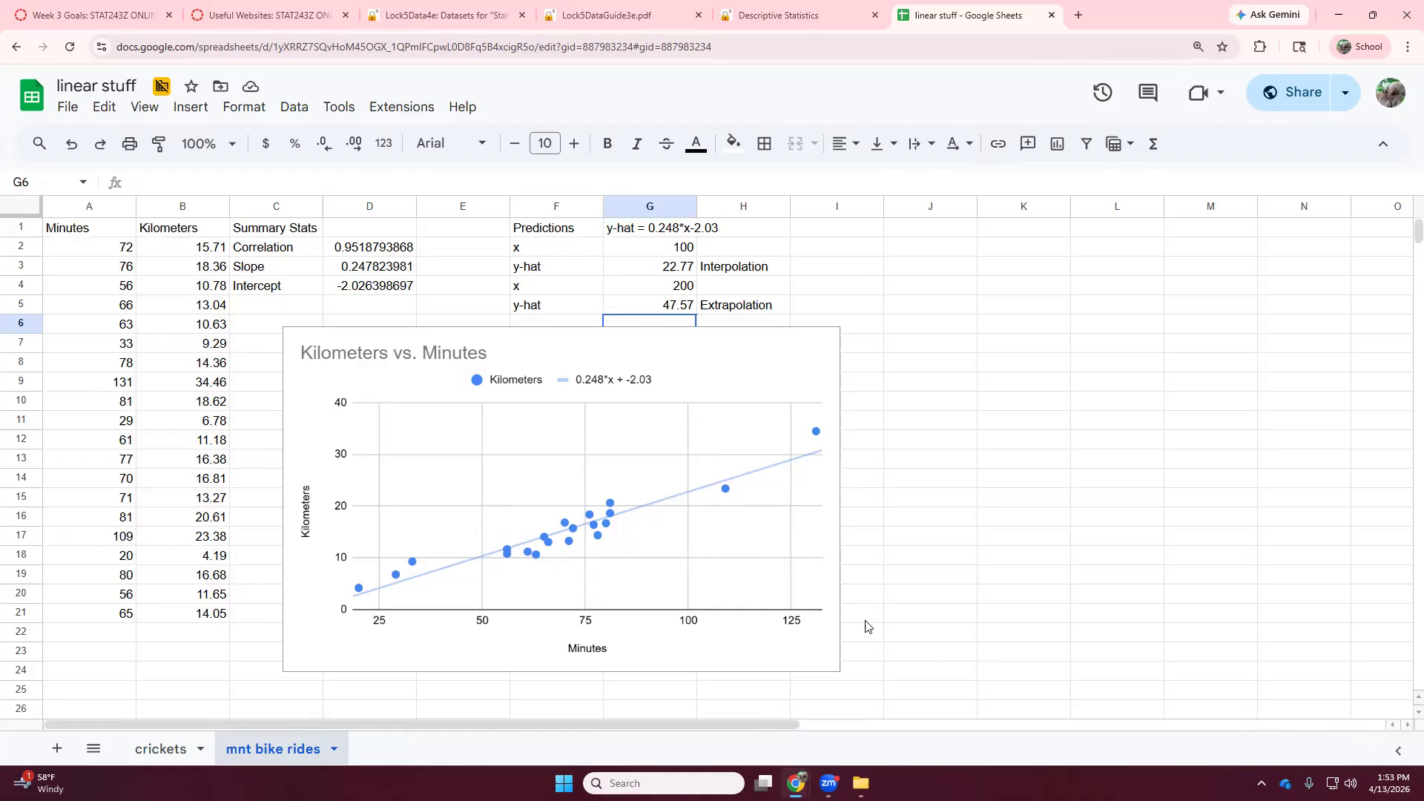
- Review the Extrapolation label, the Minutes and Kilometers data, the correlation, slope and intercept cells, and the regression equation in G1
left_click(730, 309)
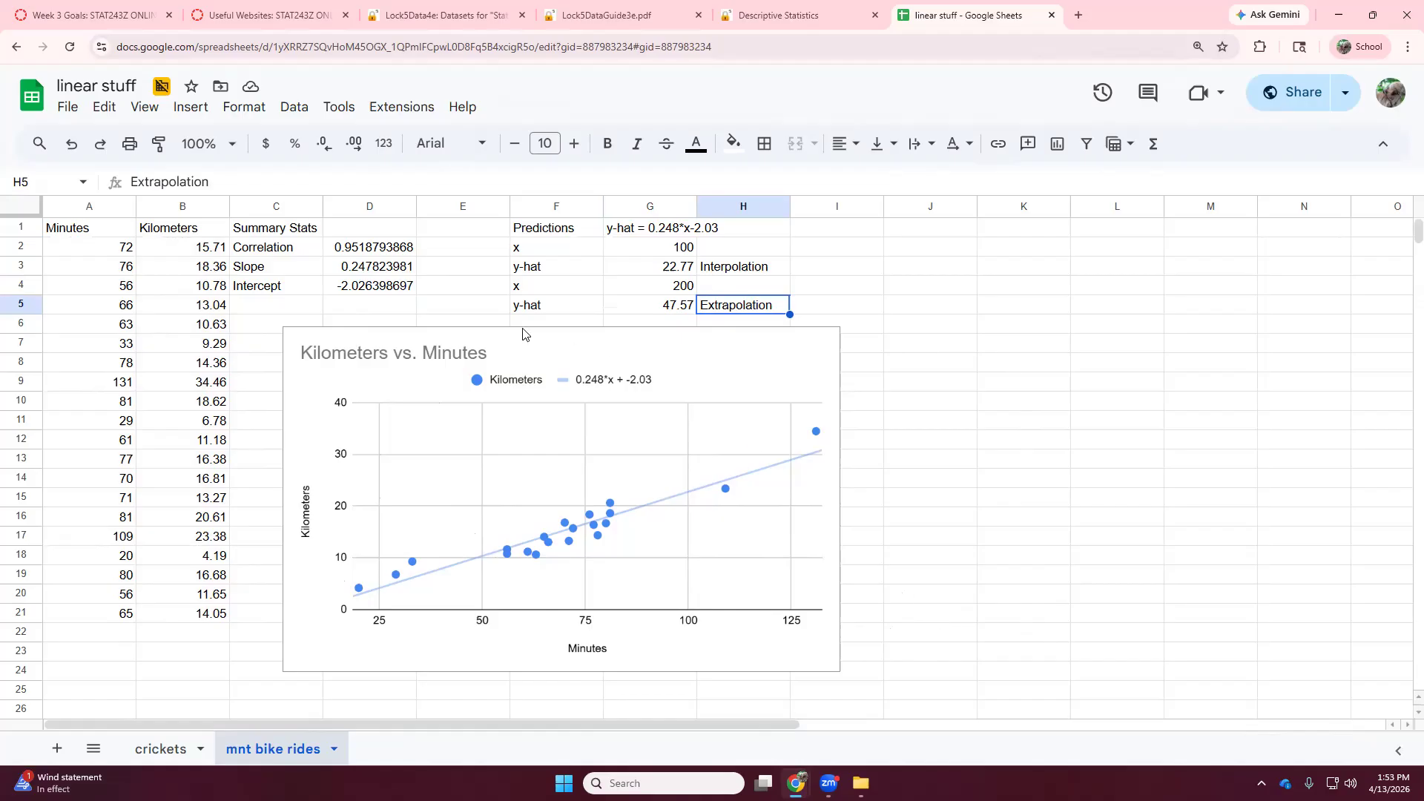
left_click(357, 252)
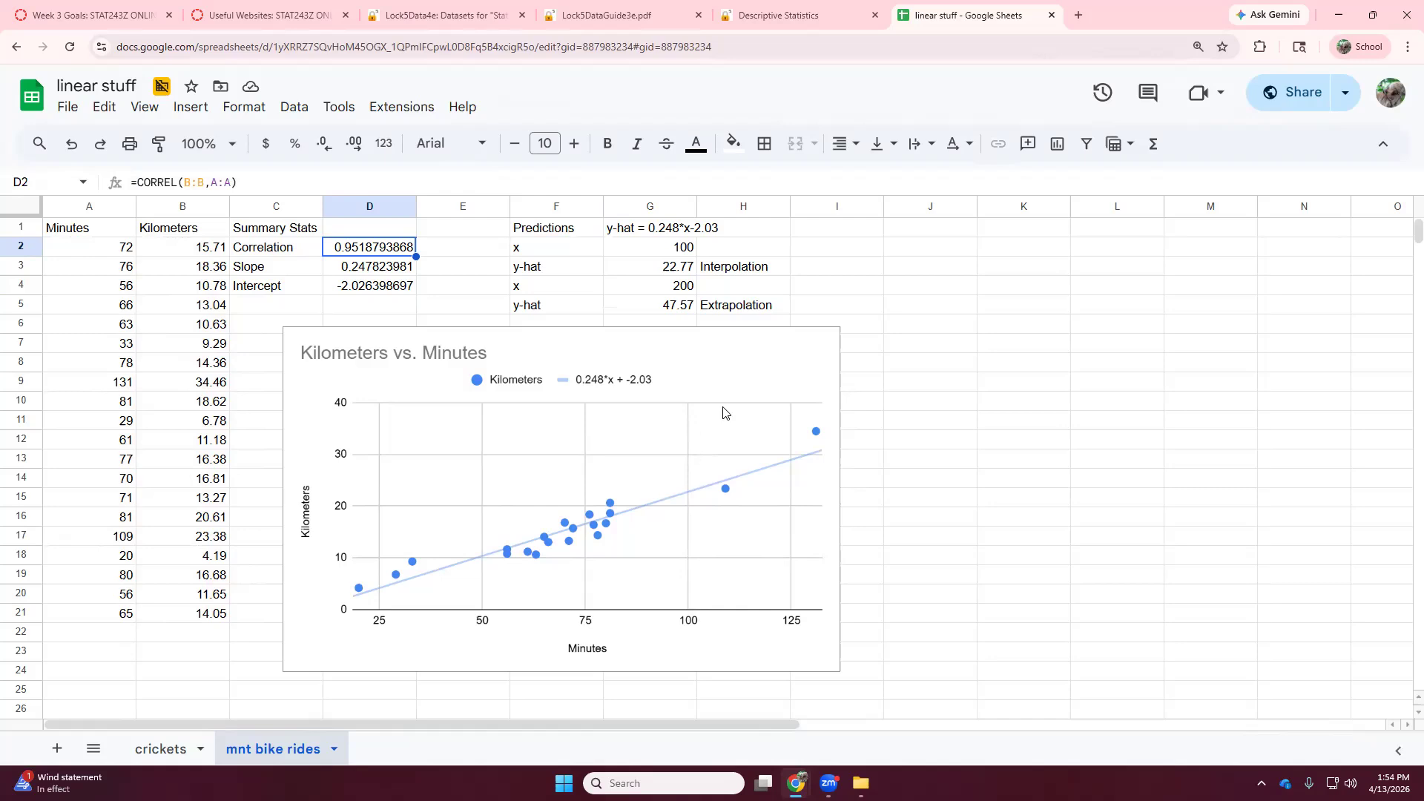
left_click(738, 313)
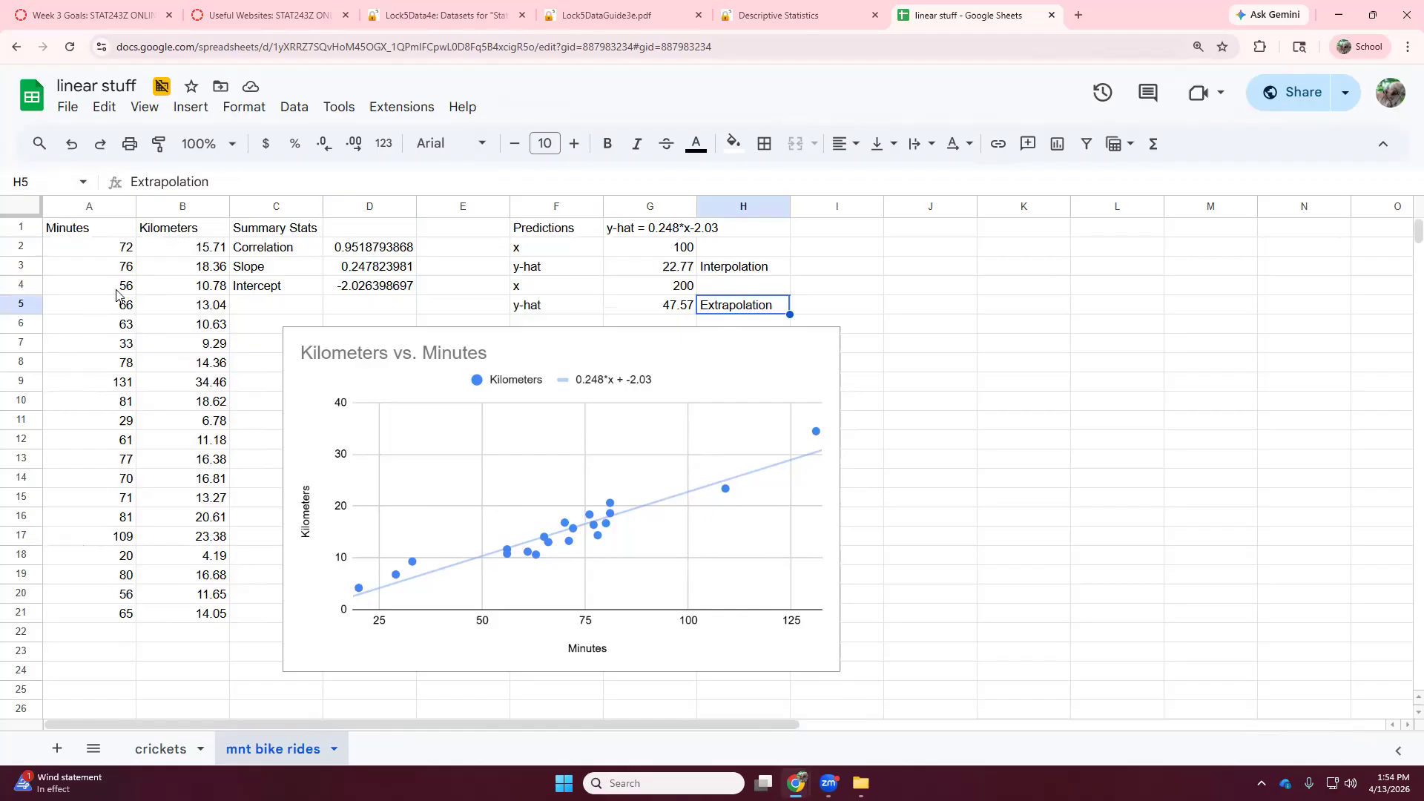
left_click_drag(89, 226, 216, 616)
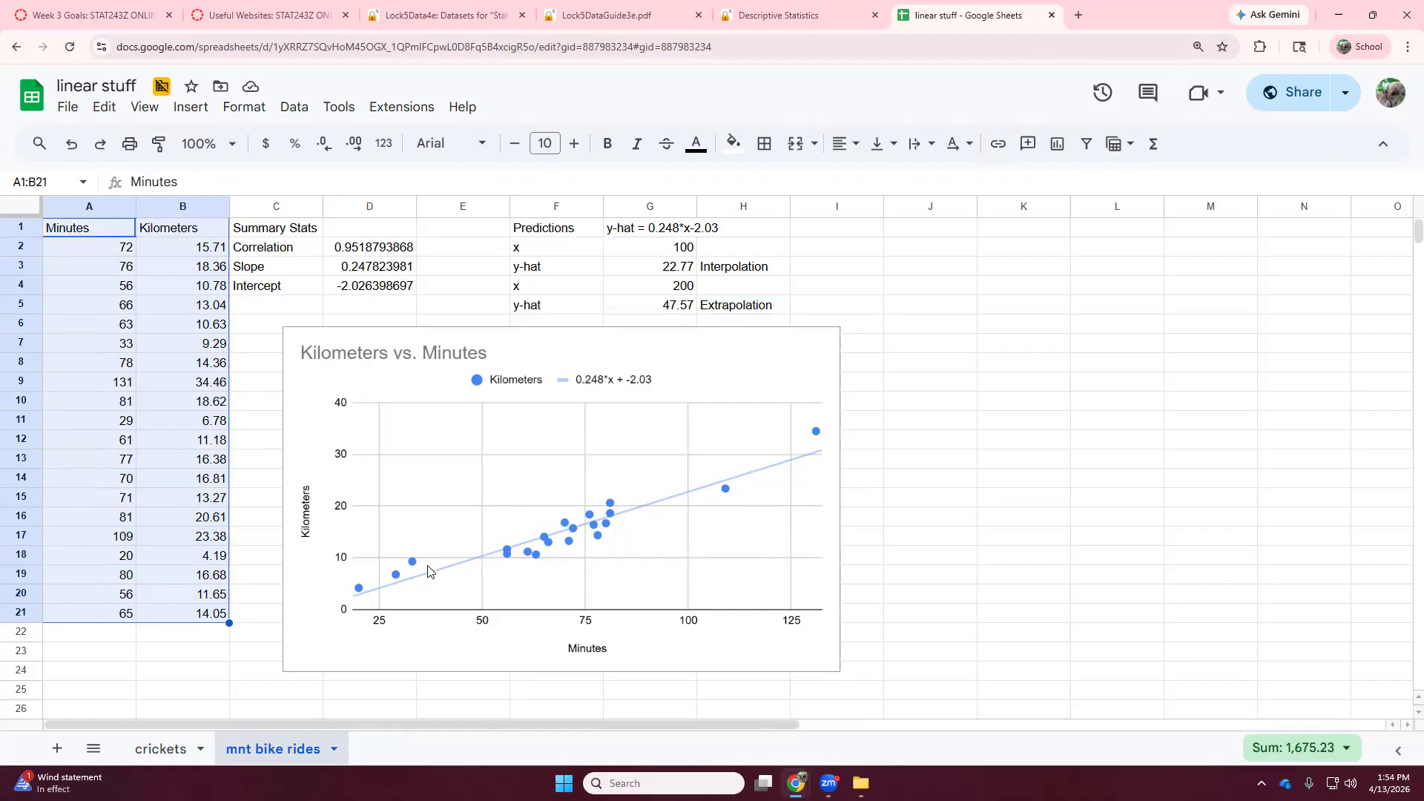
left_click_drag(356, 252, 346, 293)
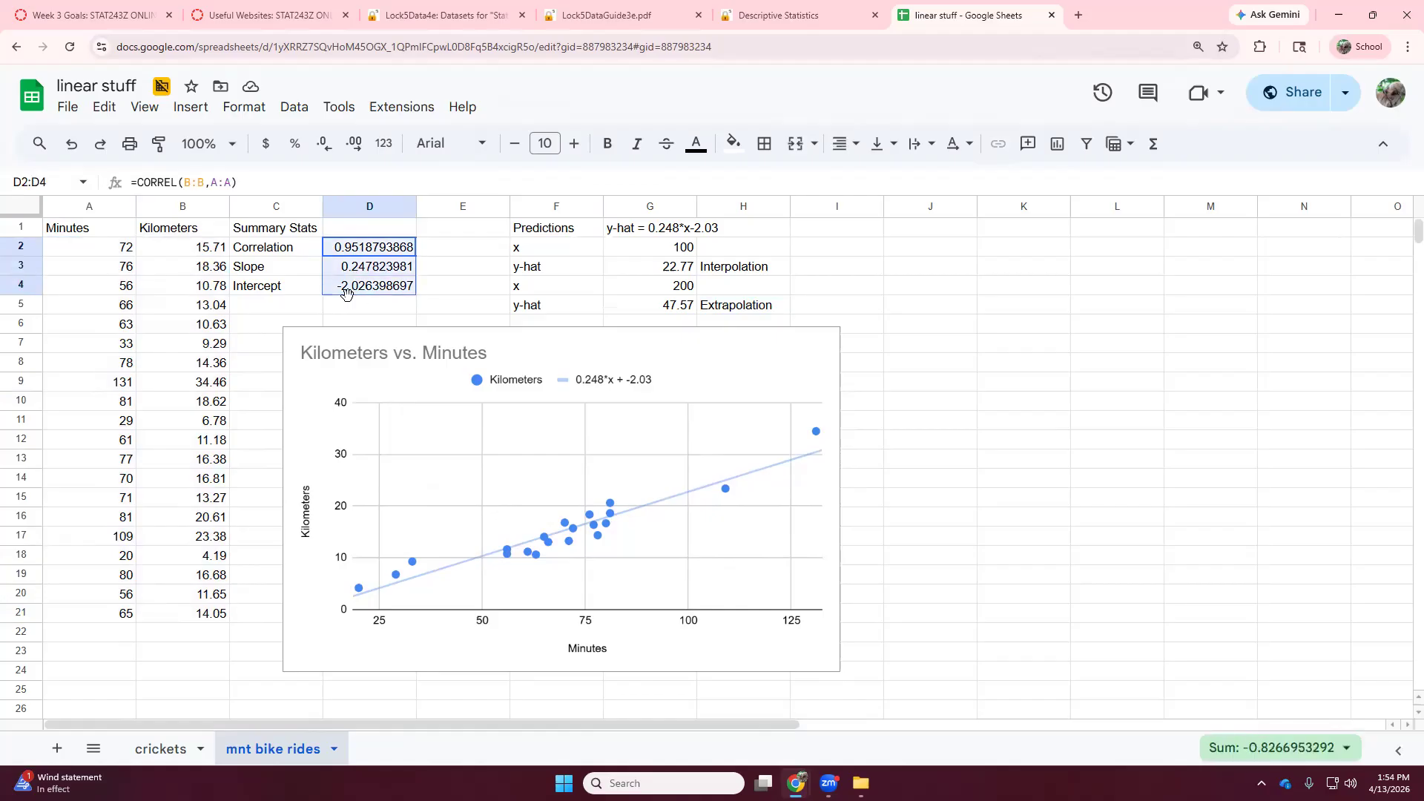
left_click(649, 229)
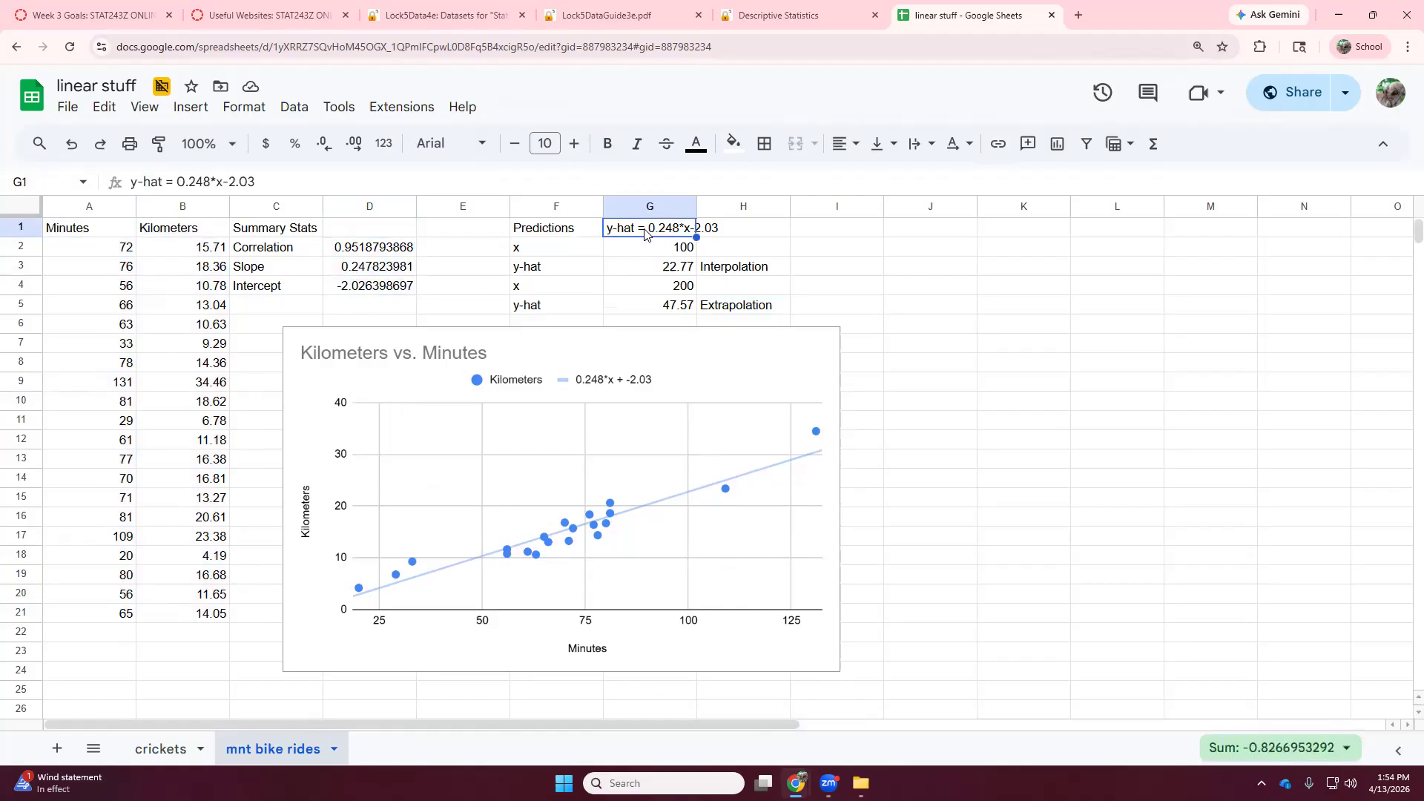
left_click_drag(349, 269, 353, 286)
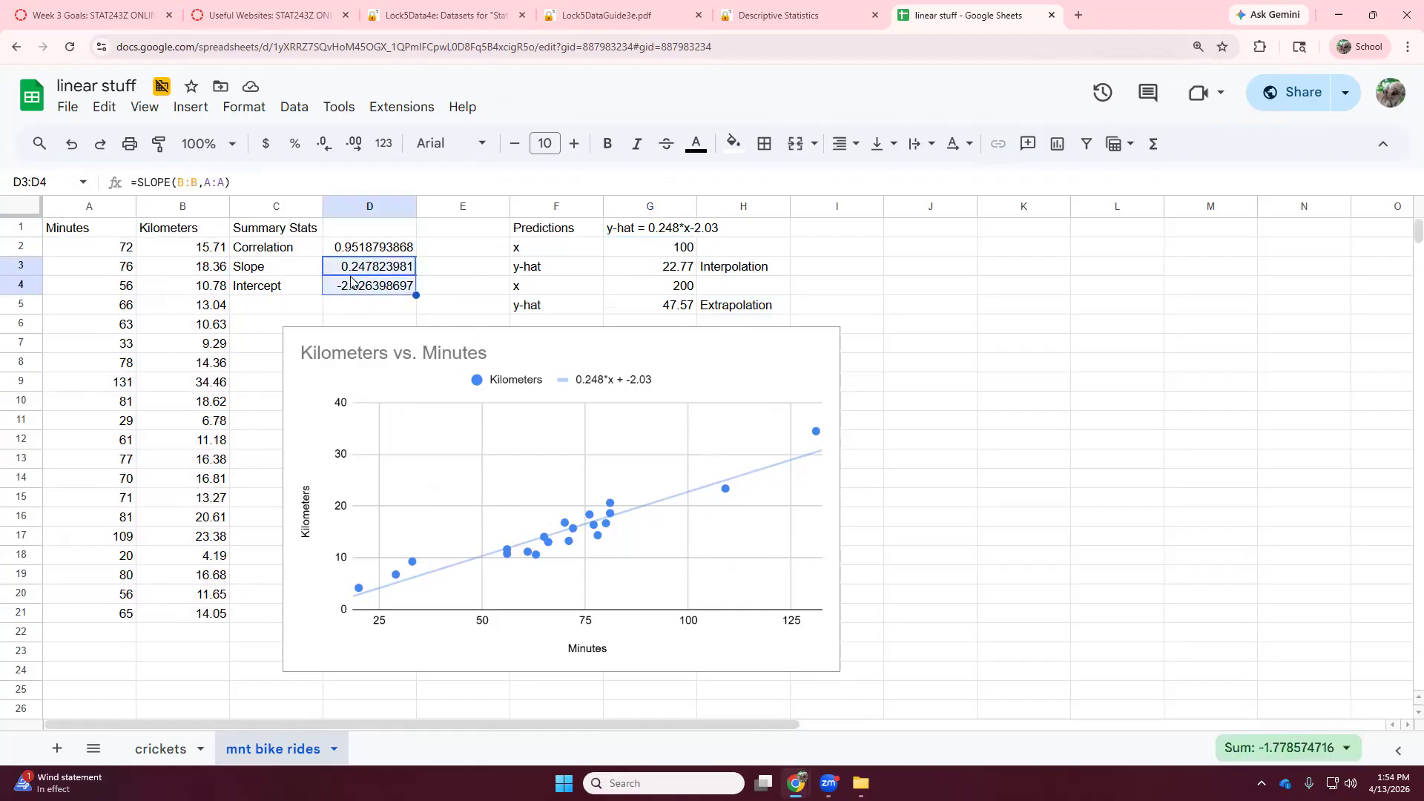